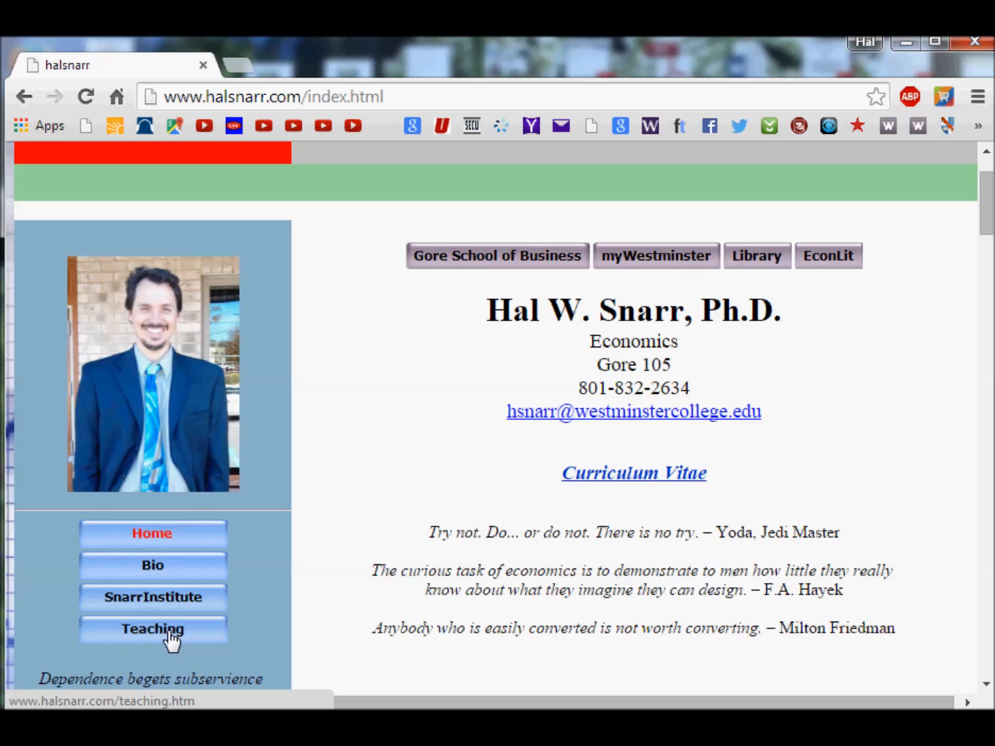
- From the site's Teaching page, download the PPT 09 Case 7 workbook for Business Quantitative Methods and open it in Excel
click(169, 632)
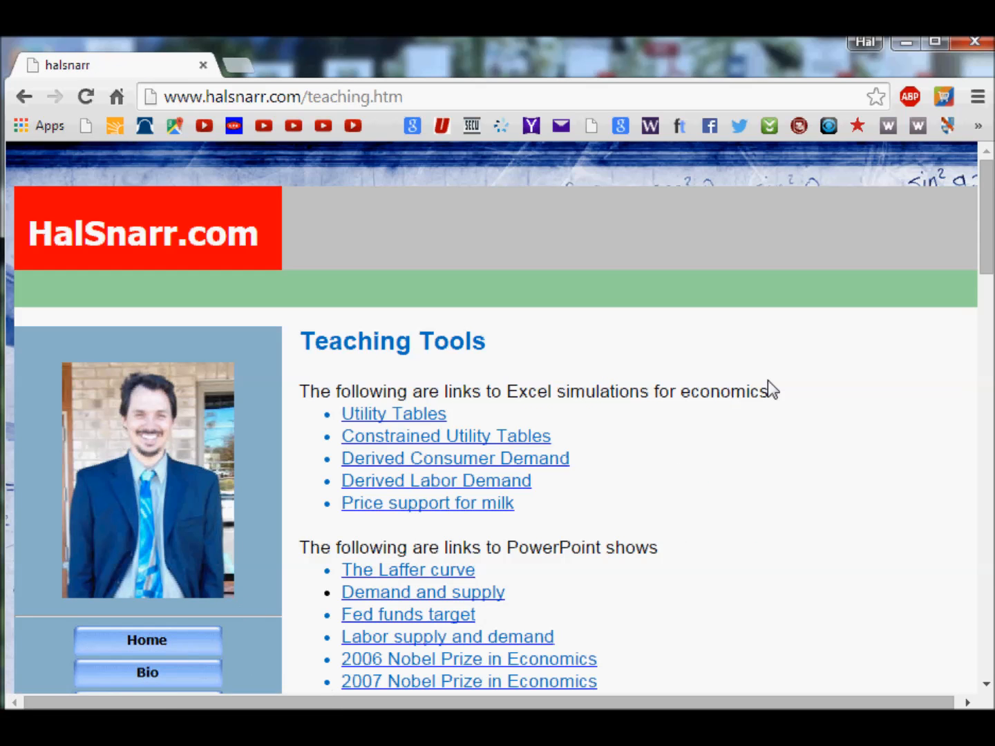
scroll(767, 381, down, 6)
scroll(768, 382, down, 3)
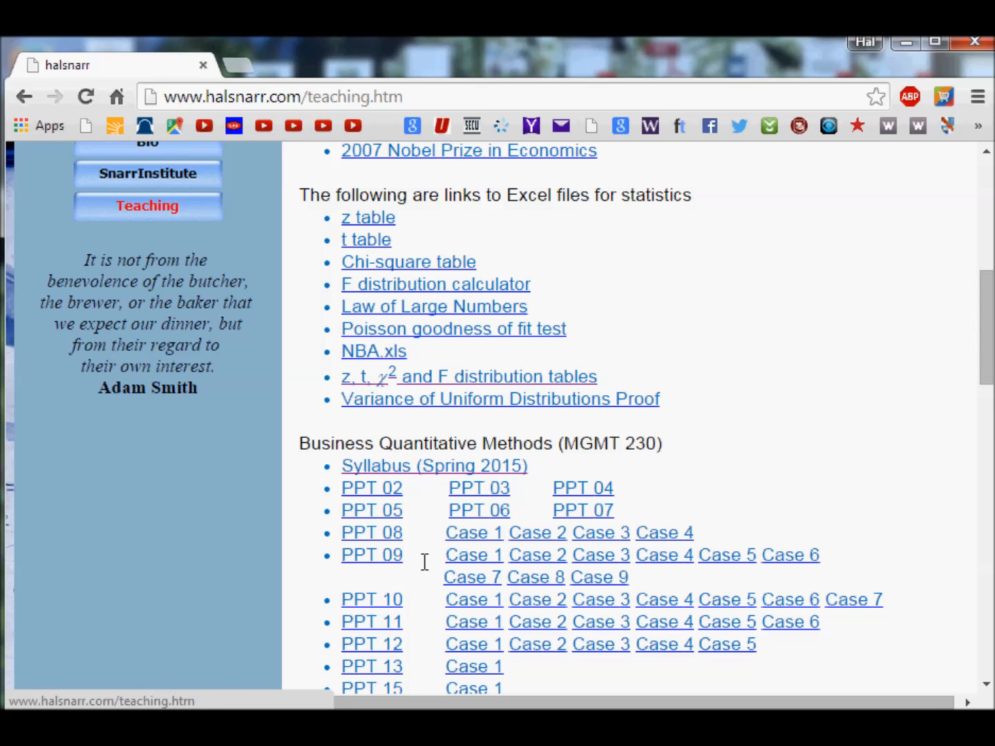
click(473, 581)
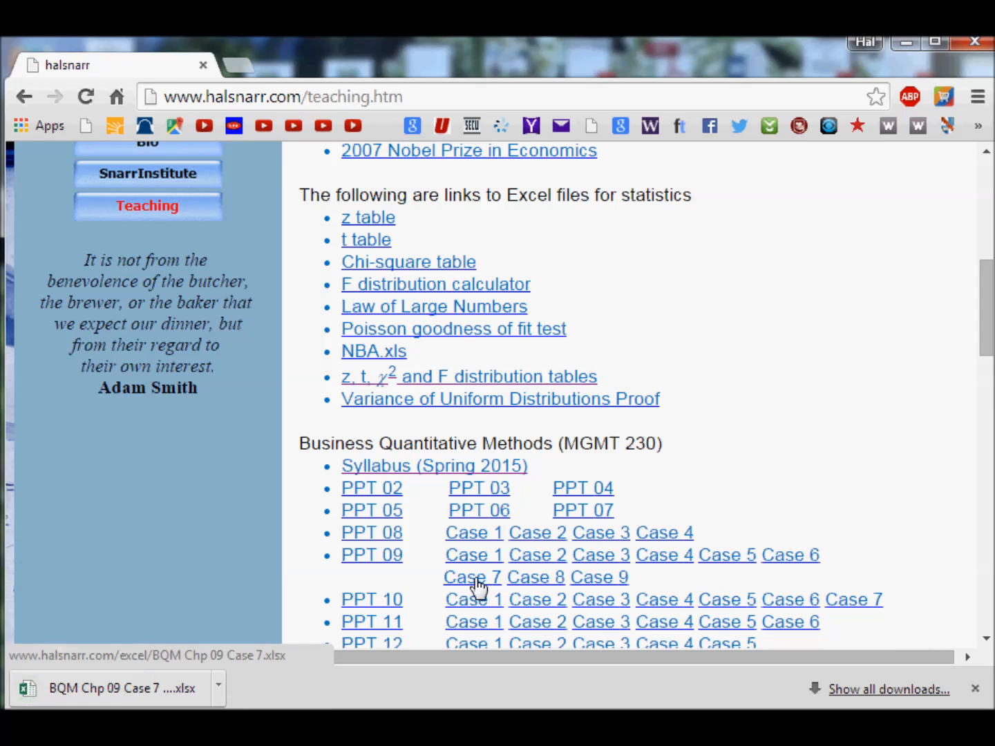
click(28, 687)
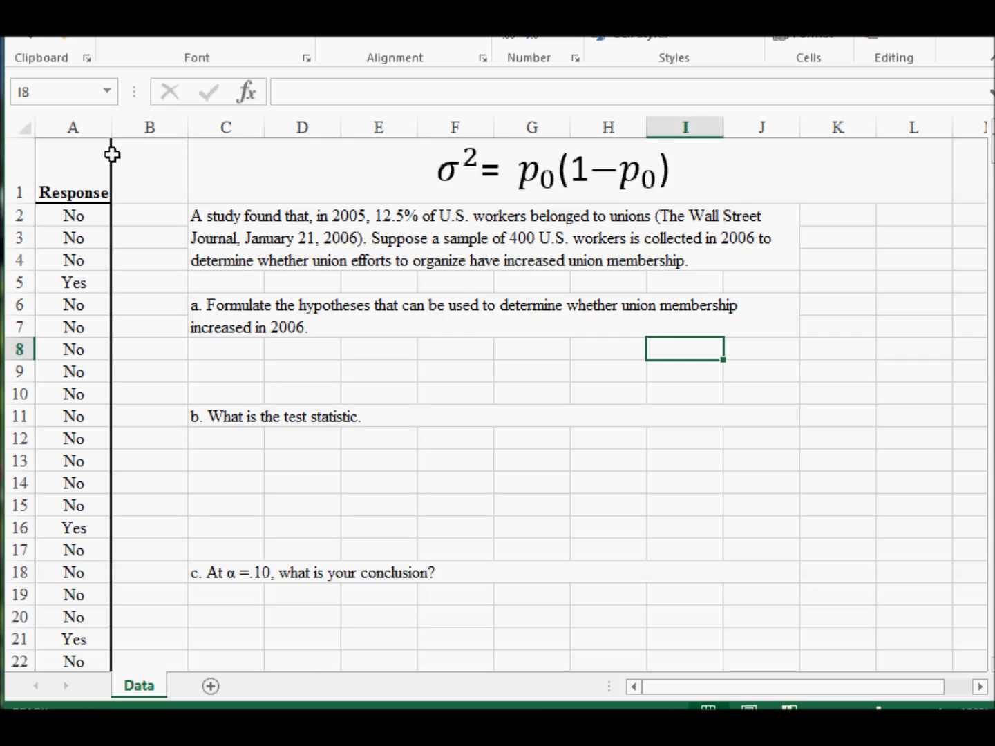
- Examine the Response data in column A down through its last rows and the formula in A2
click(57, 122)
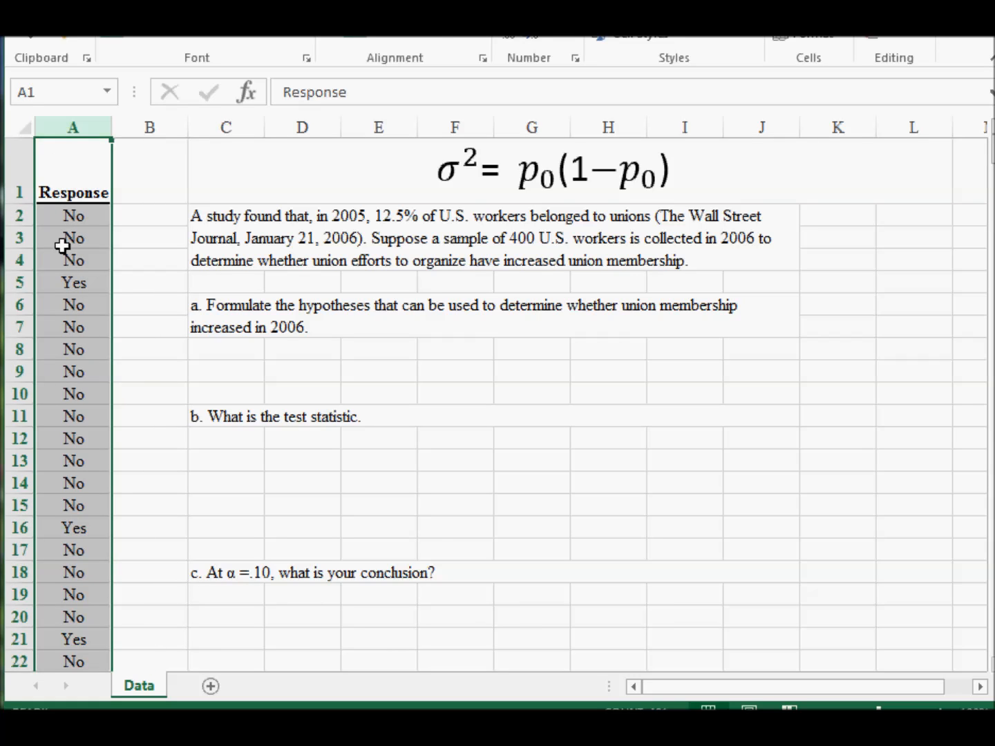
click(85, 215)
scroll(74, 196, down, 20)
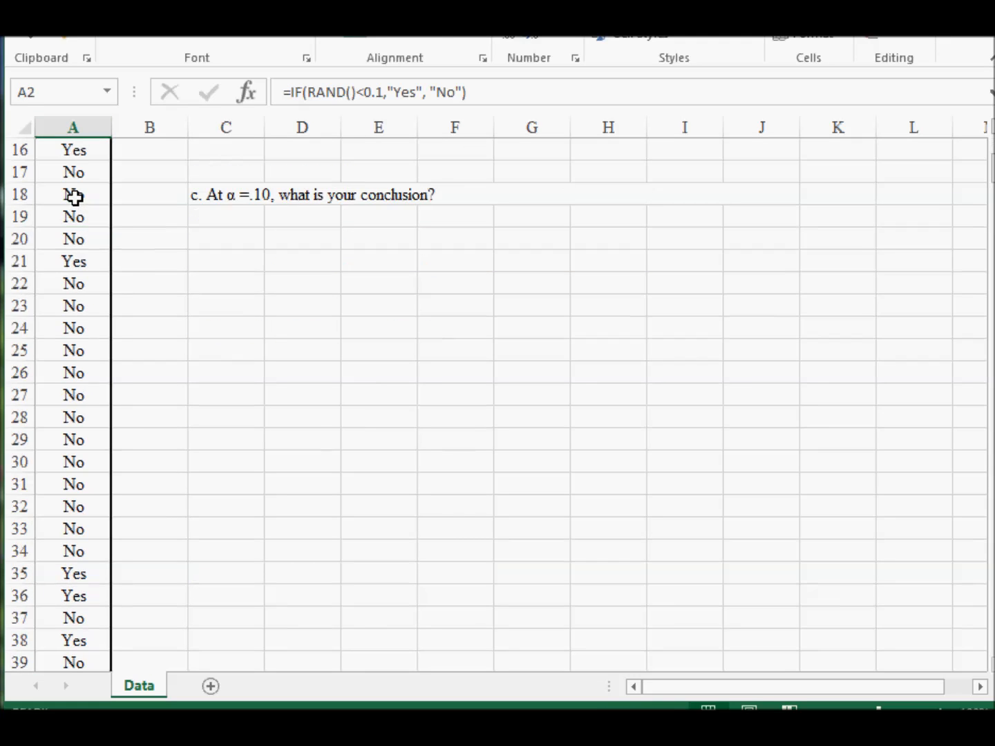
scroll(74, 196, down, 20)
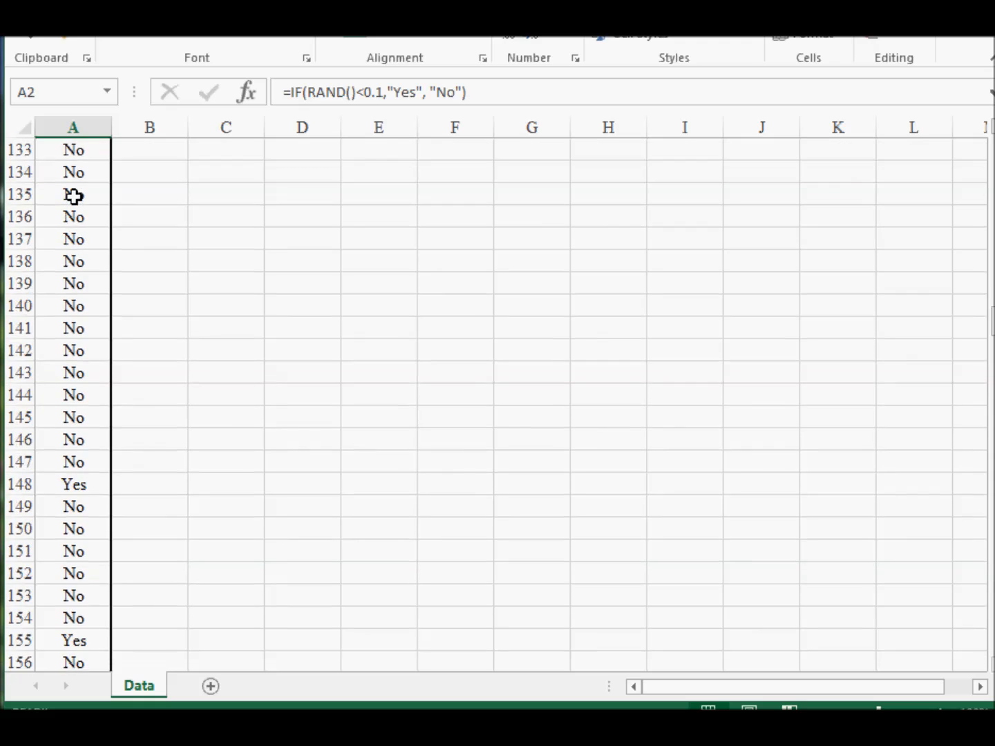
scroll(73, 197, down, 20)
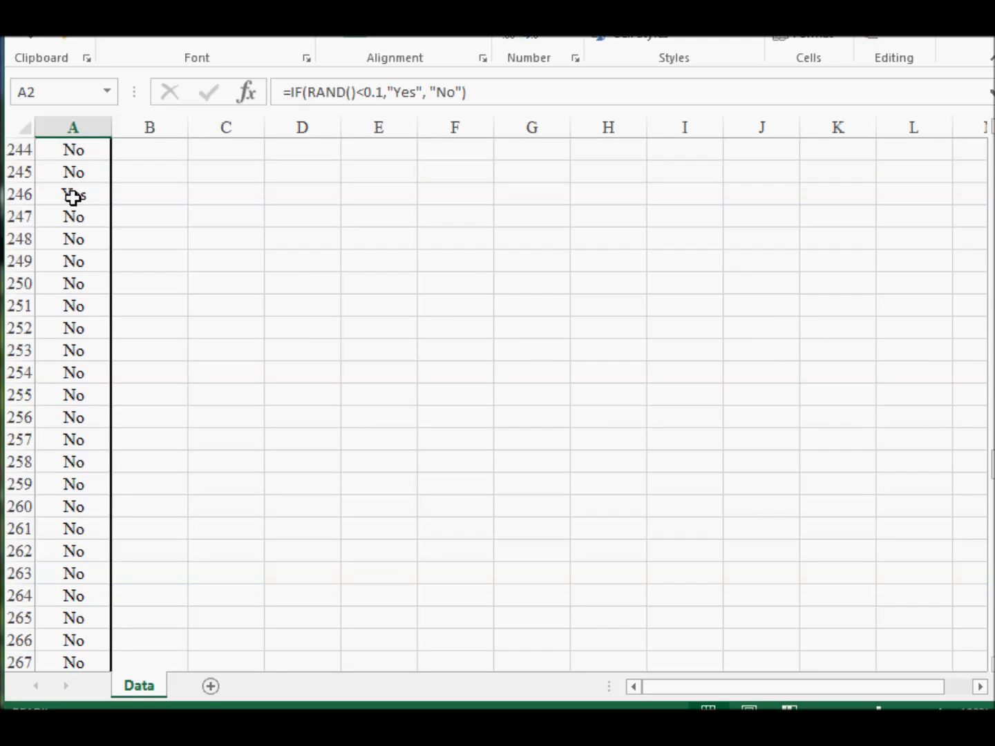
scroll(83, 205, down, 20)
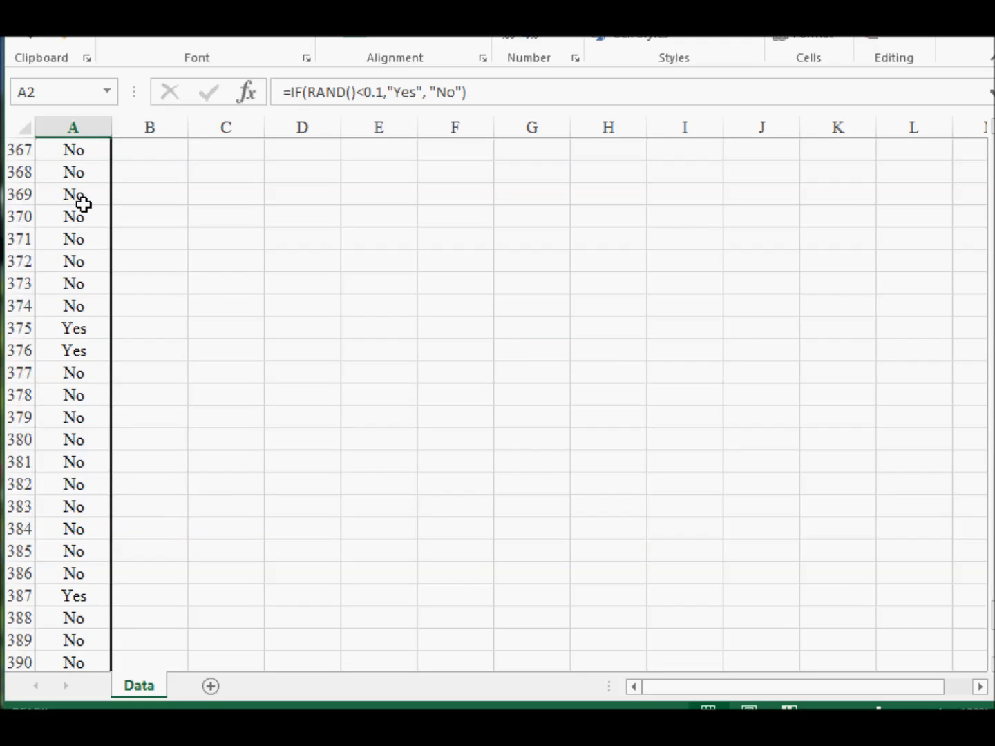
drag(98, 236, 49, 216)
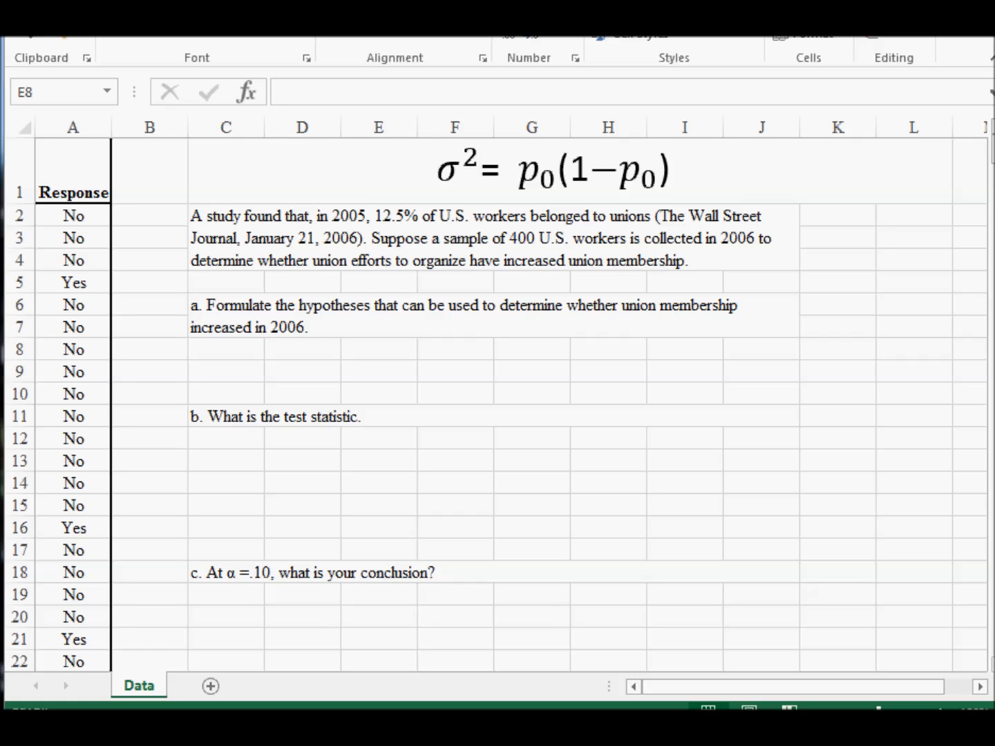
click(82, 126)
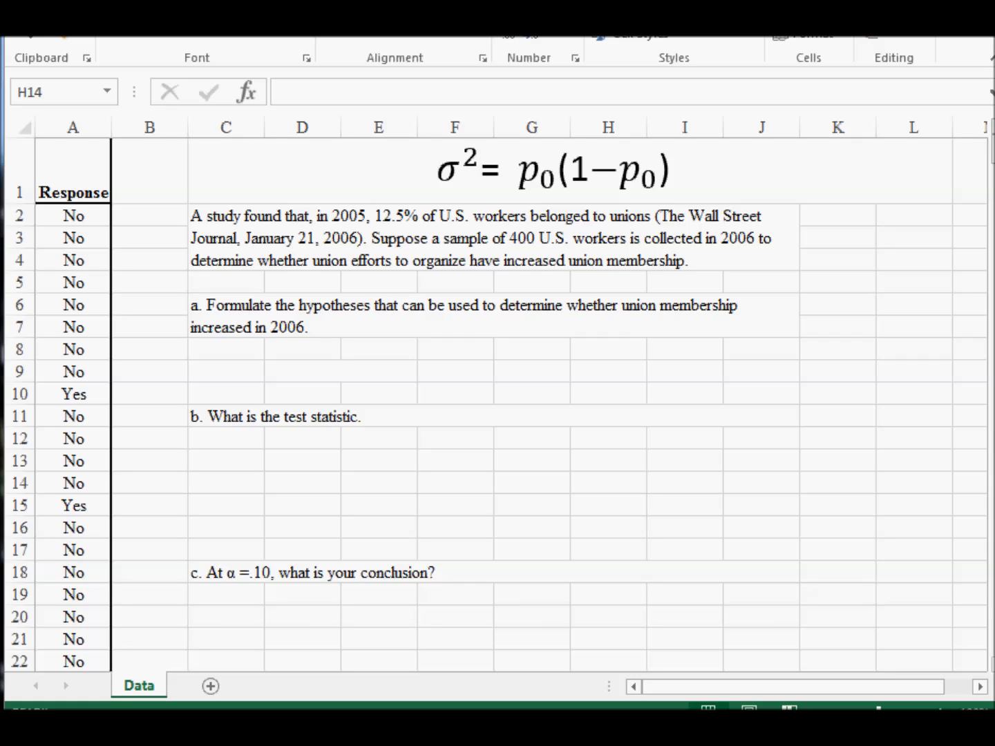
- Format "12.5%" in the problem text in C2 as bold blue
click(371, 223)
drag(376, 215, 420, 216)
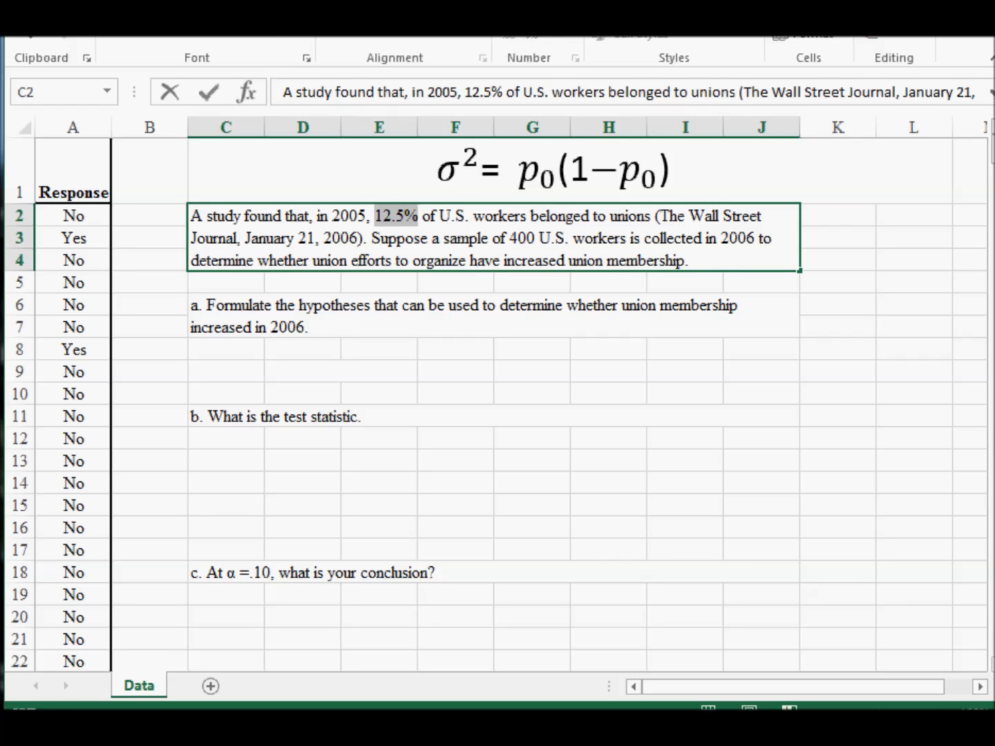
key(ctrl+b)
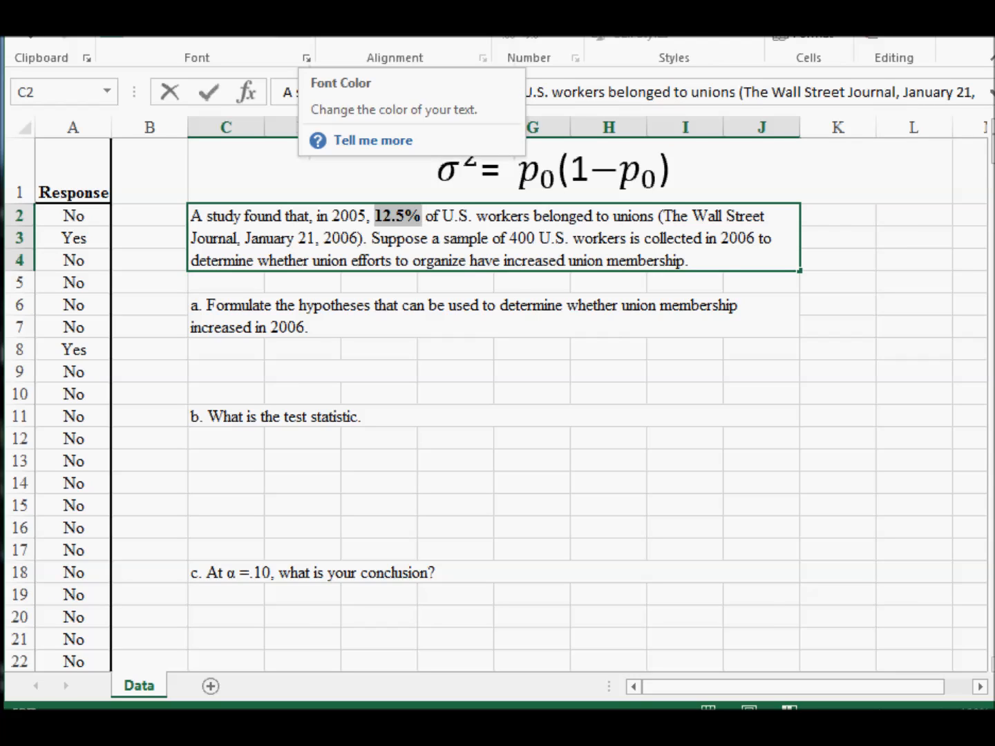
click(297, 28)
click(413, 216)
click(407, 243)
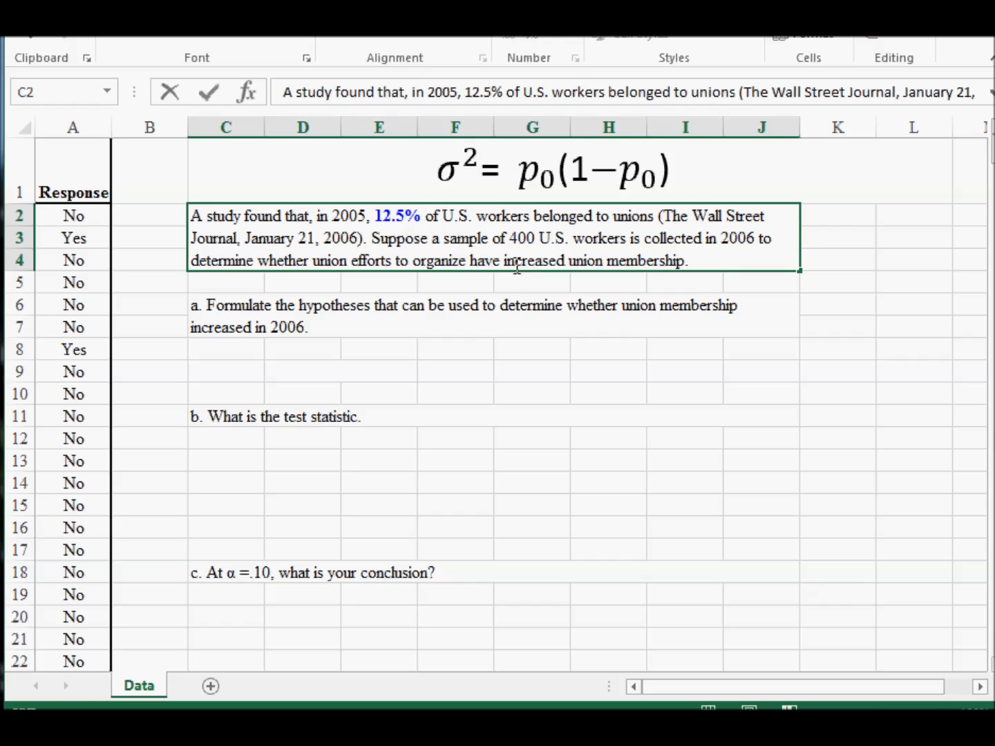
- Format "union membership" in the problem text in C2 as bold red
drag(570, 260, 684, 262)
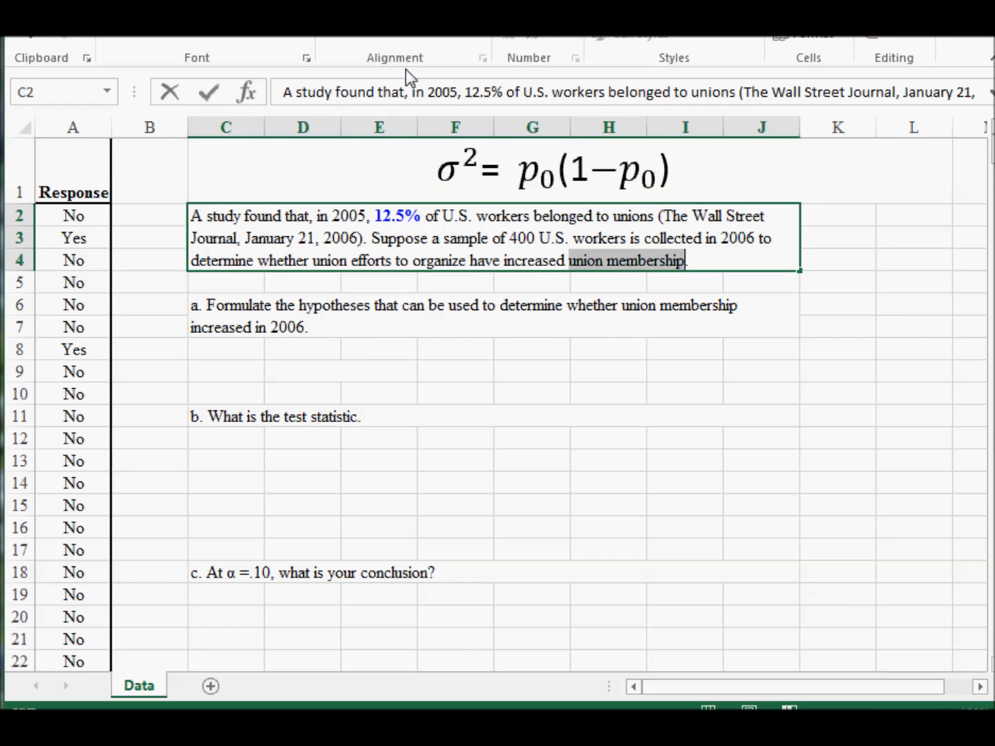
click(304, 34)
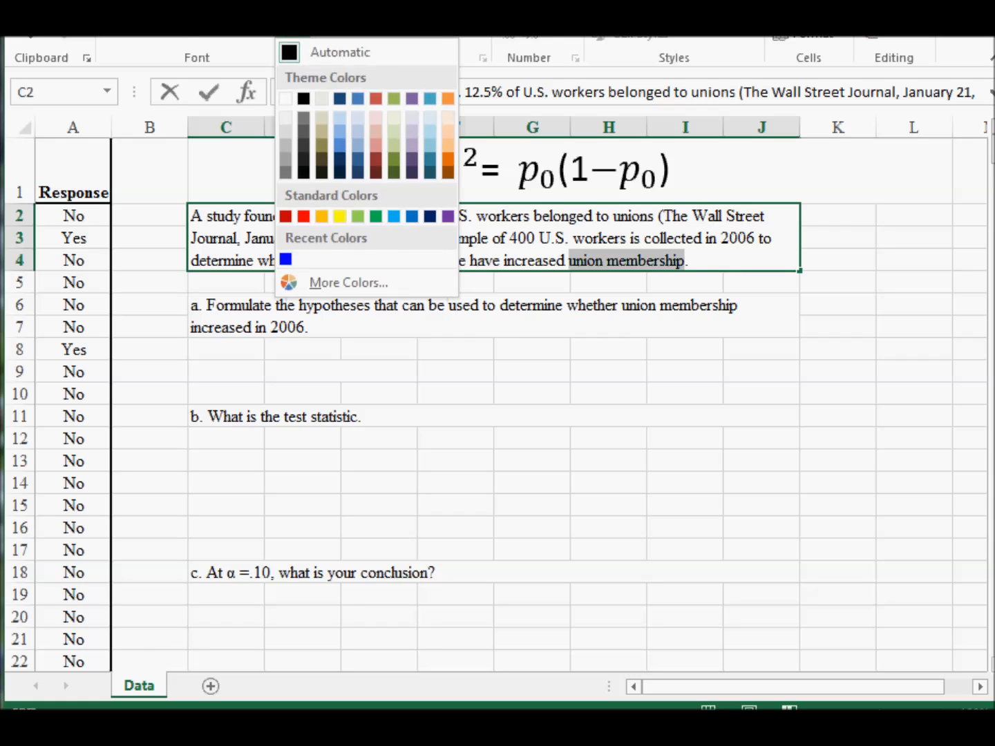
click(305, 216)
click(112, 32)
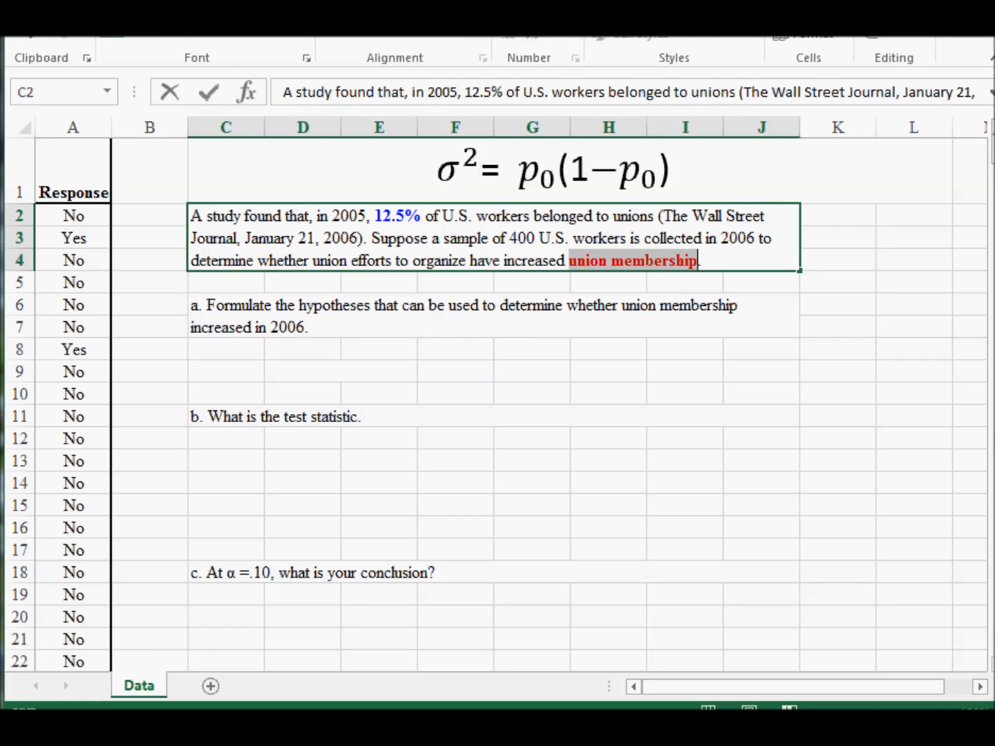
- Make "increased" bold in the problem text and enter "Ha: p > .125" in D9 with automatic font color
drag(501, 261, 567, 262)
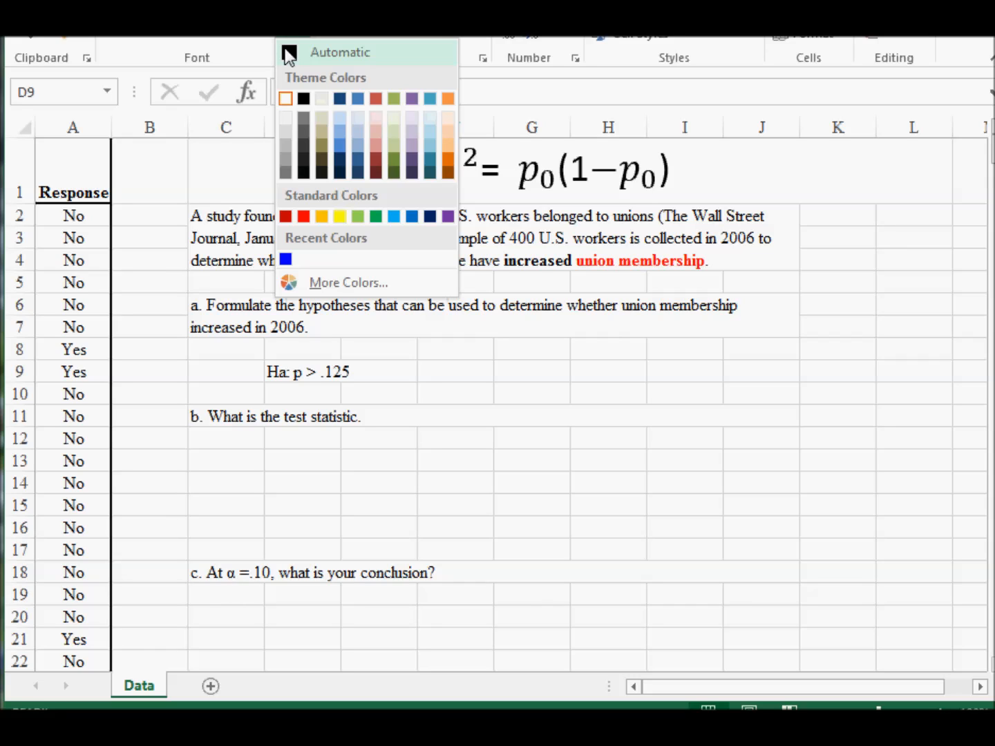
click(290, 53)
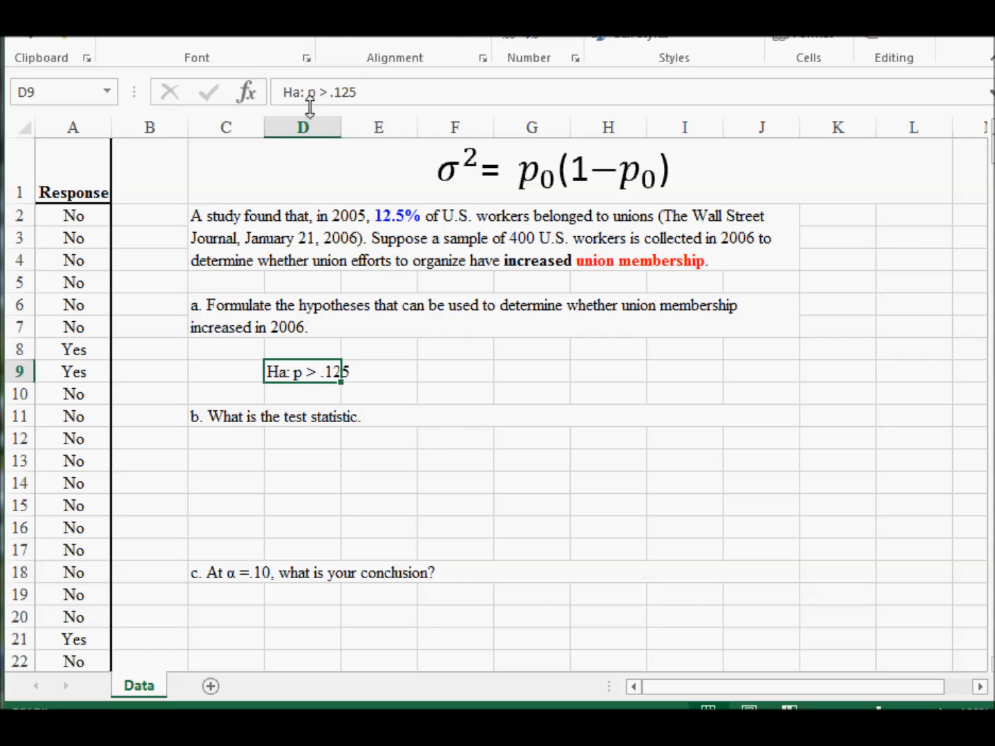
click(447, 415)
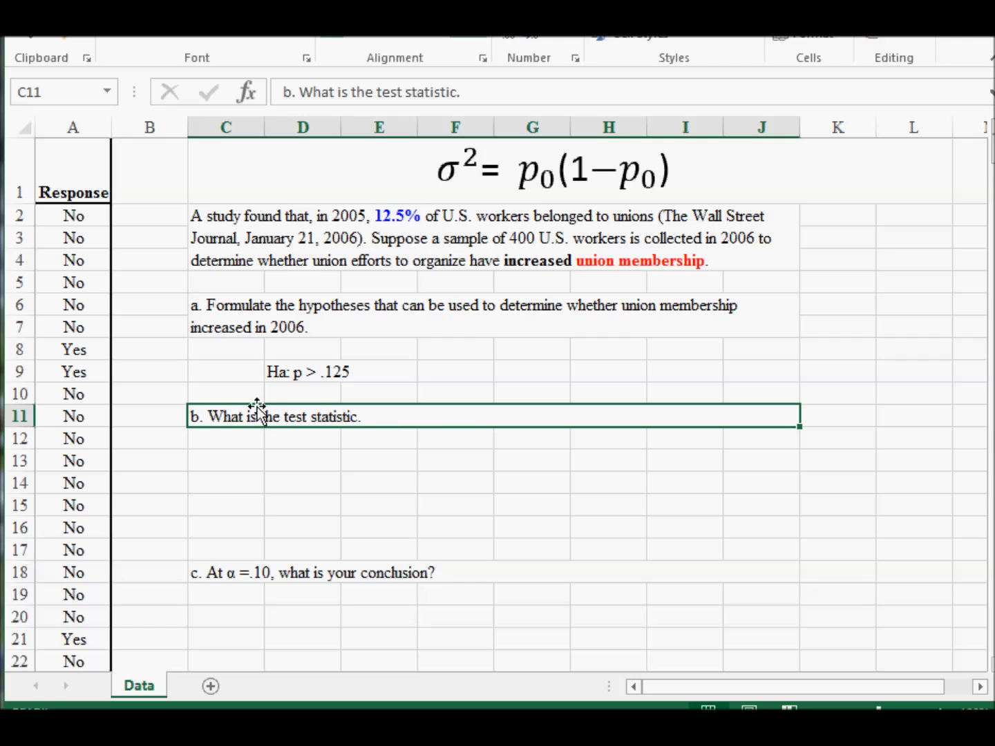
- Format the letter "p" of the alternative hypothesis in D9 as bold red
double_click(290, 373)
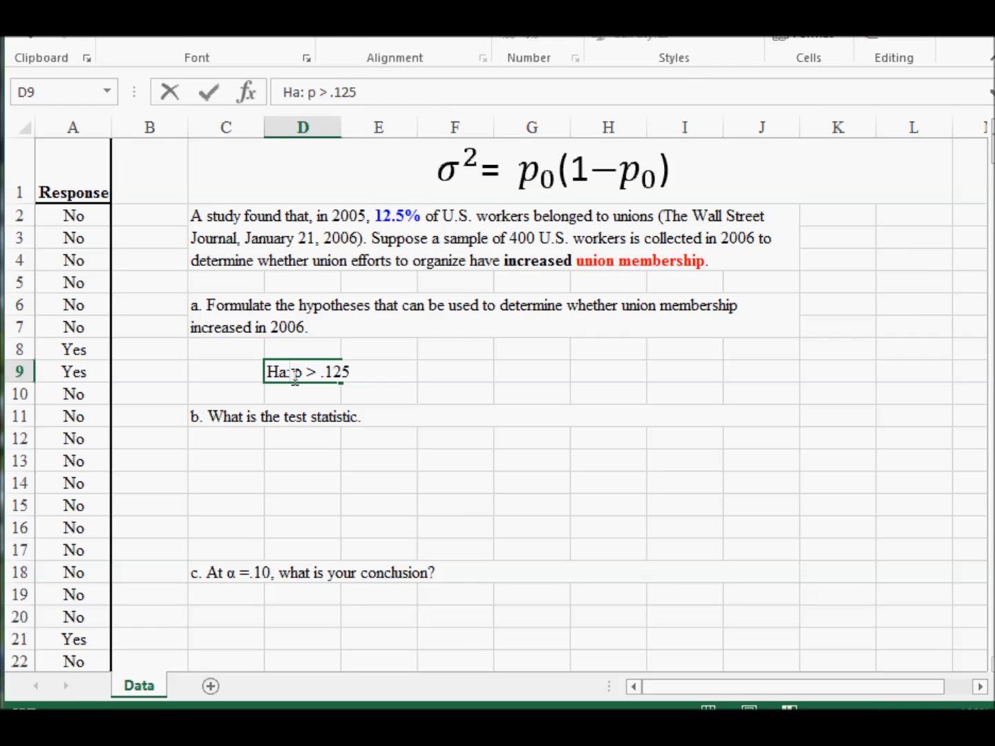
drag(293, 373, 301, 373)
click(291, 33)
click(308, 220)
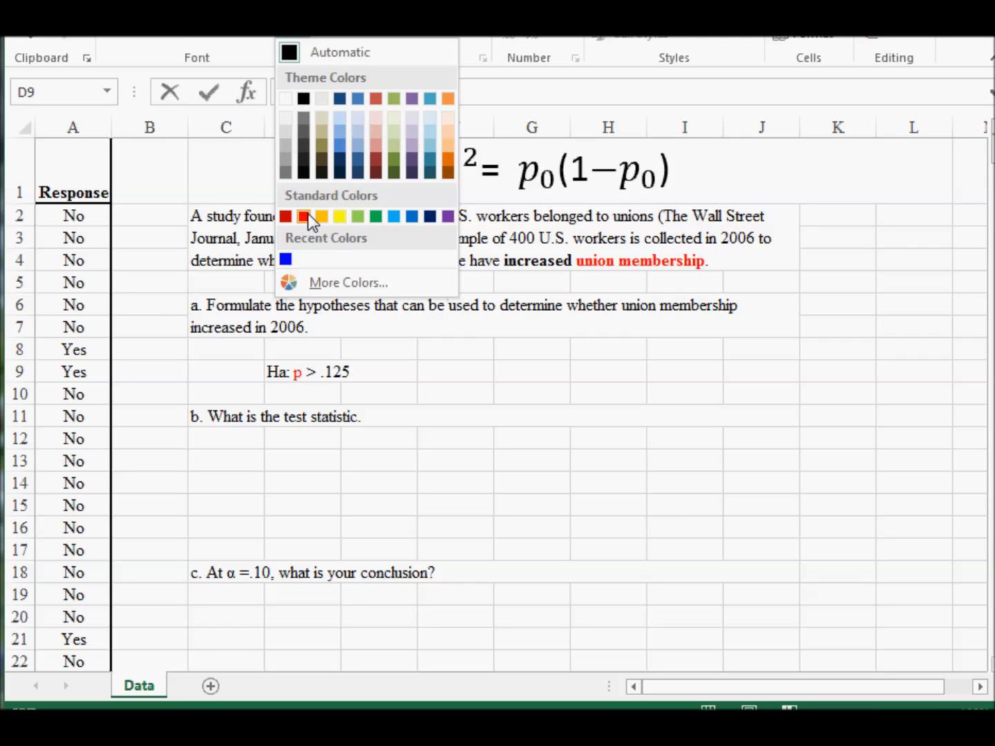
click(308, 220)
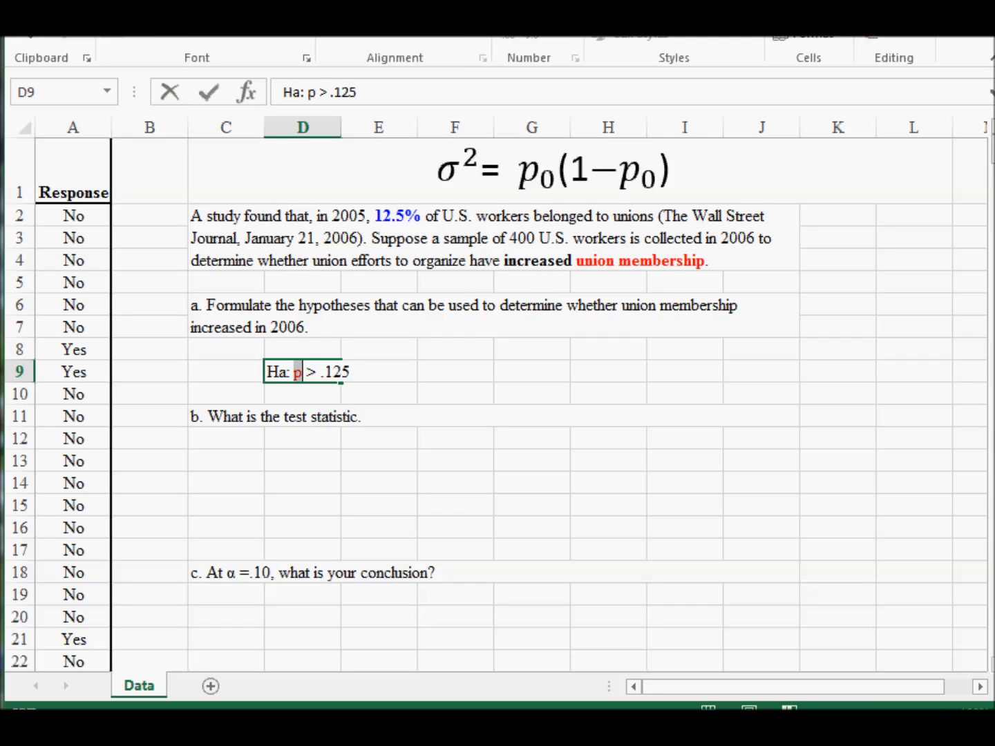
click(111, 33)
- Format ".125" in the alternative hypothesis in D9 as bold blue
drag(320, 371, 359, 373)
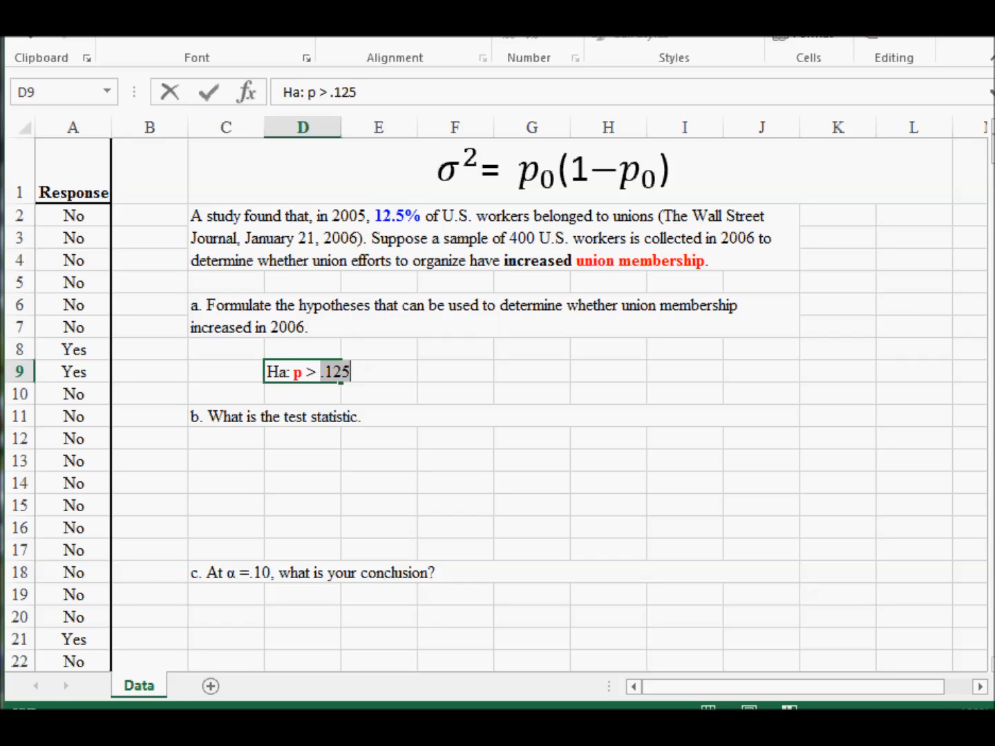
click(304, 31)
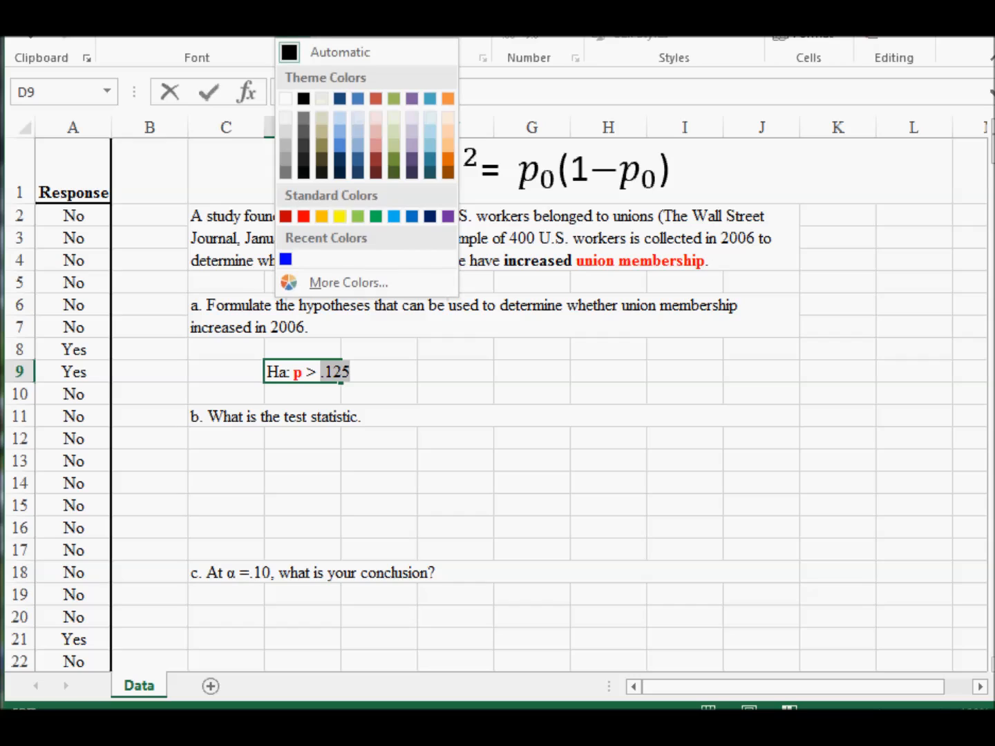
click(285, 259)
click(378, 349)
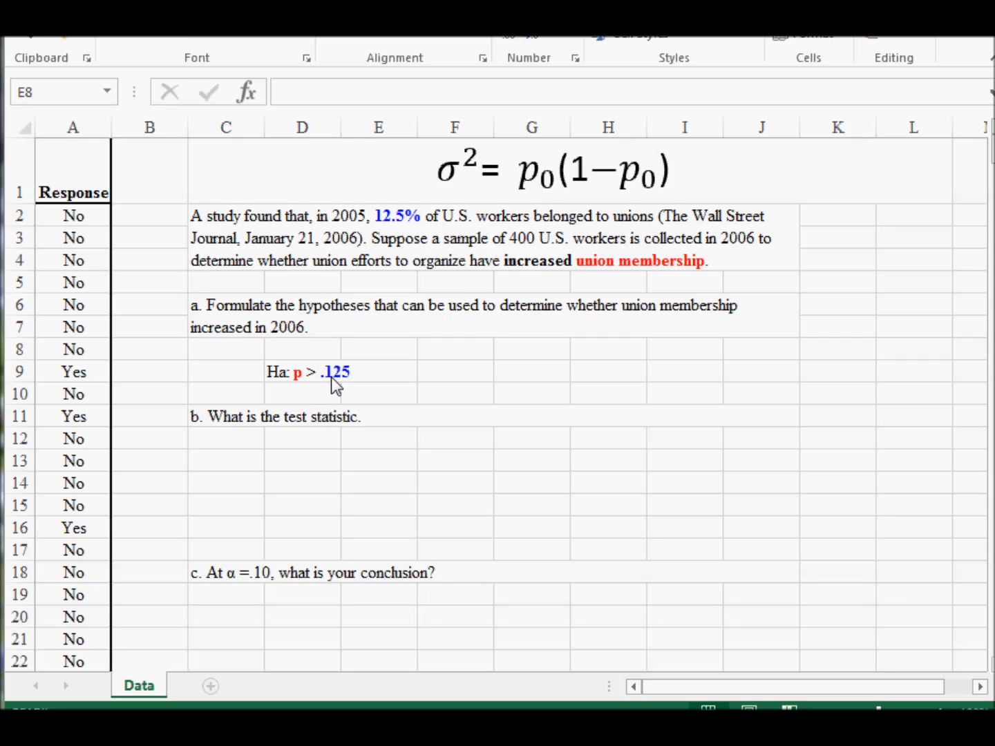
- Fill the hypothesis from D9 up into D8 and change the label in D8 to "Ho"
click(290, 371)
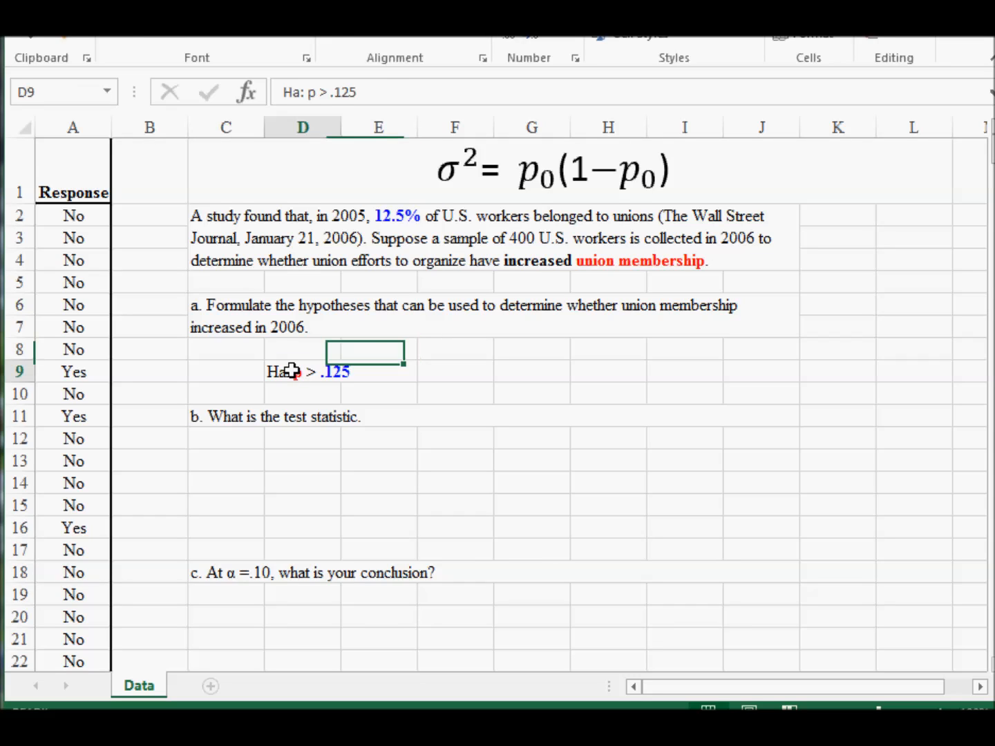
drag(342, 382, 342, 349)
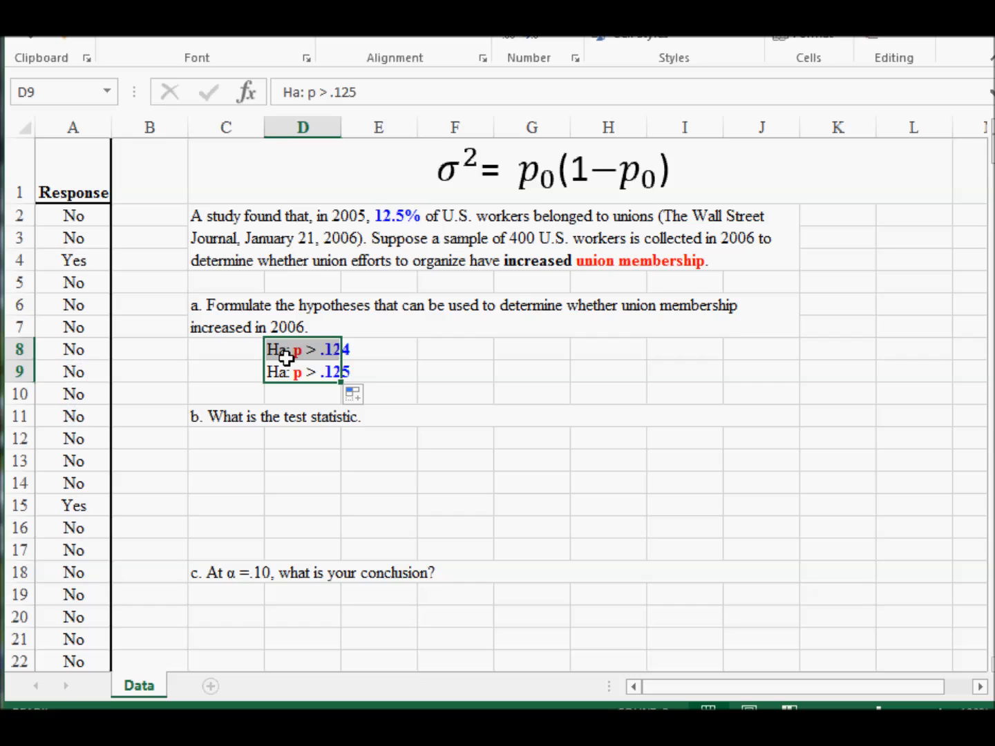
click(284, 372)
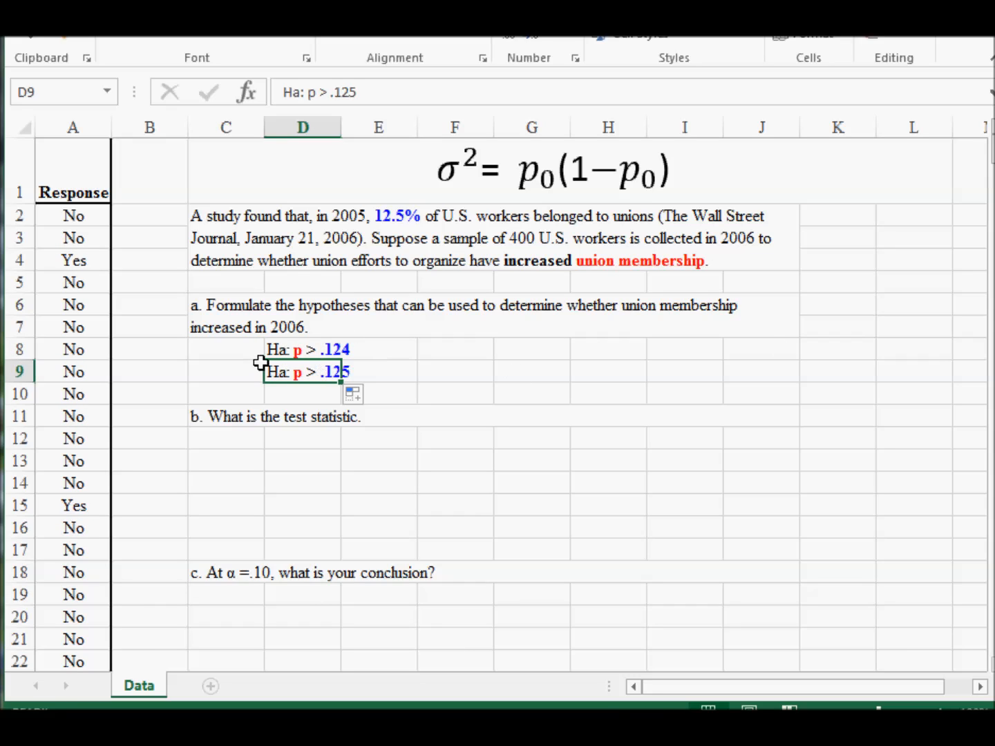
double_click(283, 349)
key(BackSpace)
text(0)
key(BackSpace)
text(o)
- Change the null hypothesis in D8 to p ≤ .125, using an underlined less-than sign
key(Right)
key(Right)
key(Right)
key(Right)
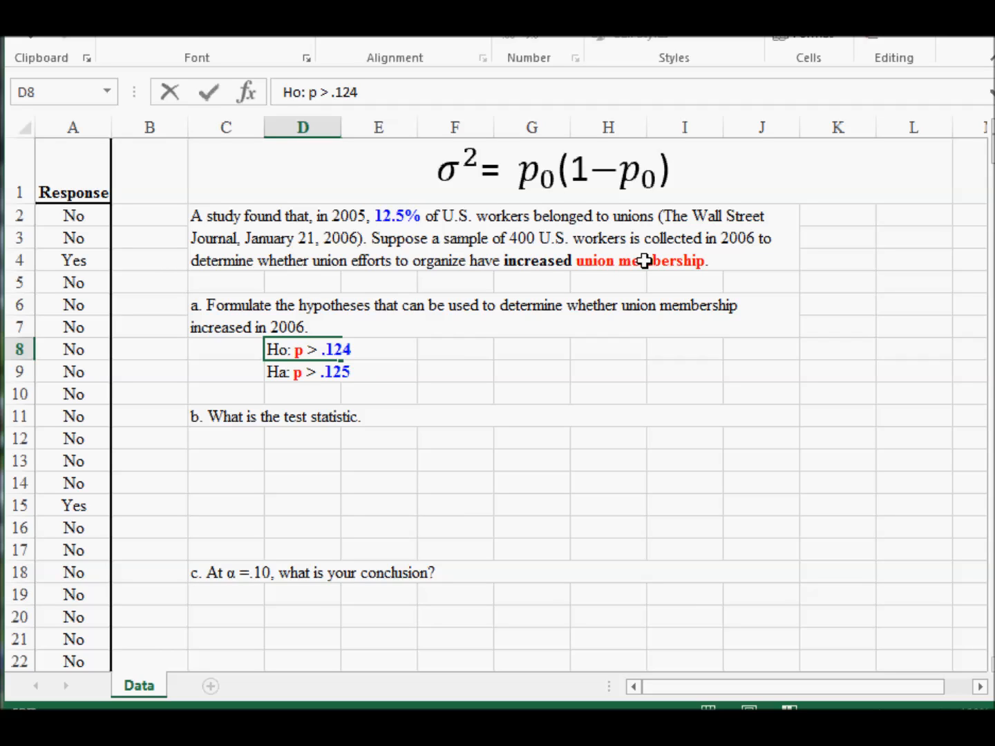
key(shift+Right)
text(<)
key(shift+Left)
key(ctrl+u)
key(Right)
key(Right)
key(Right)
key(Right)
key(Right)
text(5)
key(Delete)
key(Return)
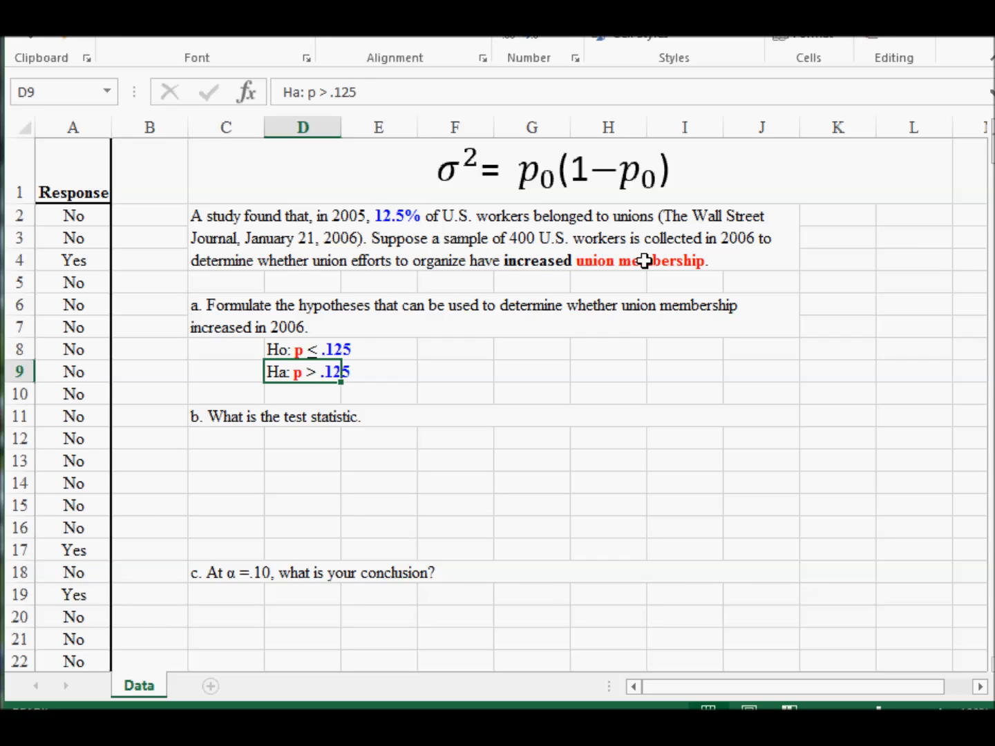
key(Return)
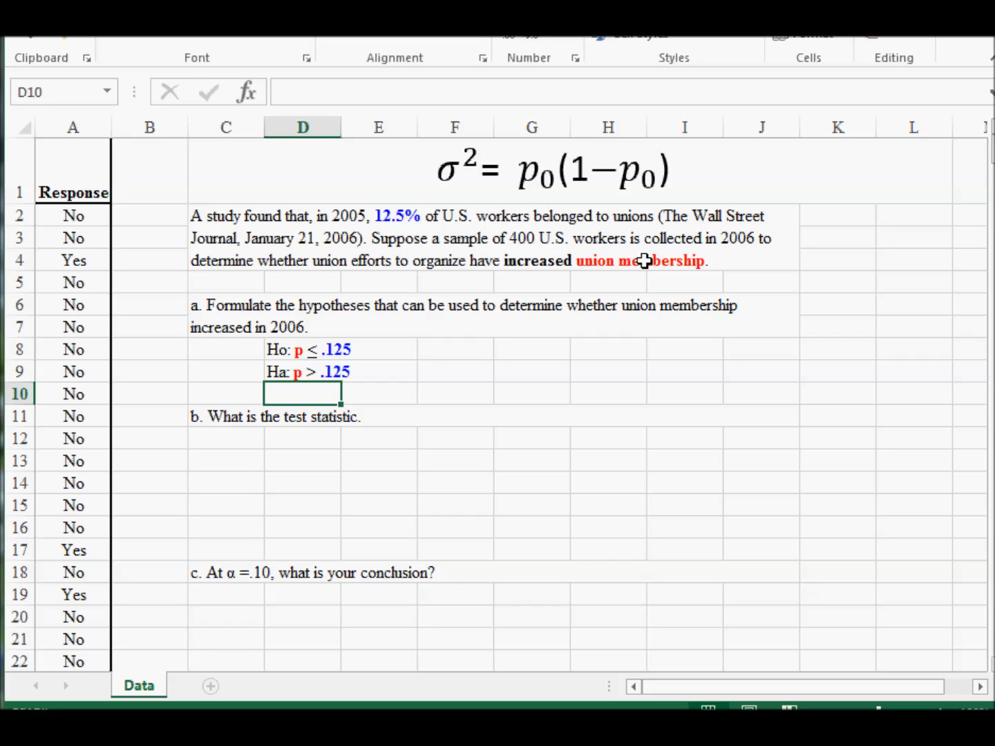
key(Up)
key(Up)
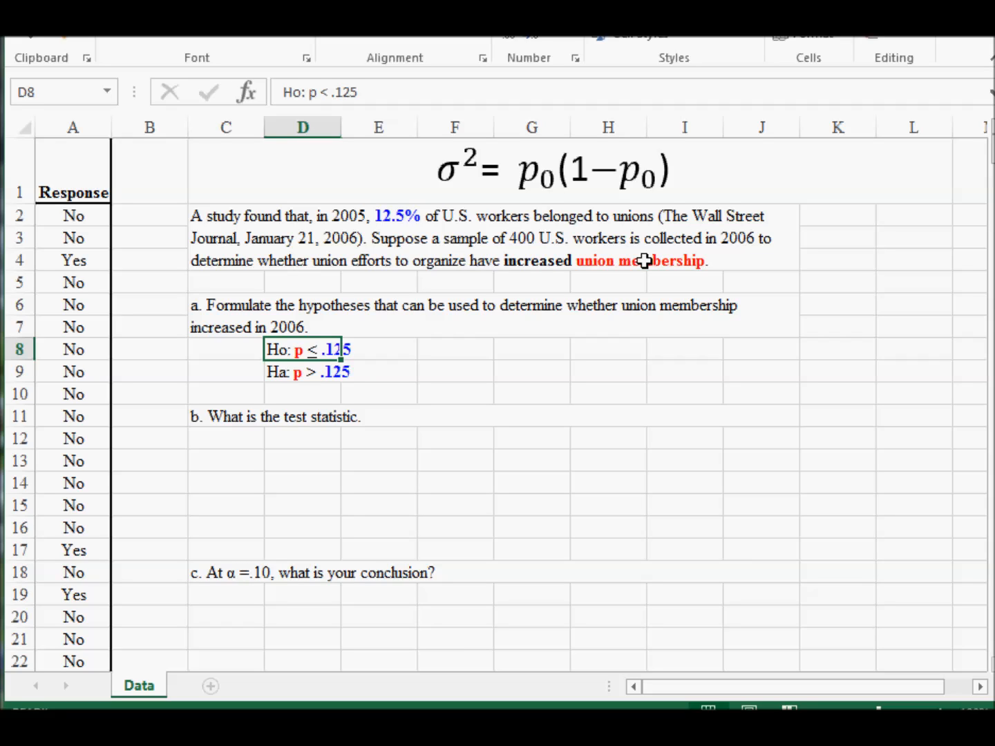
key(Down)
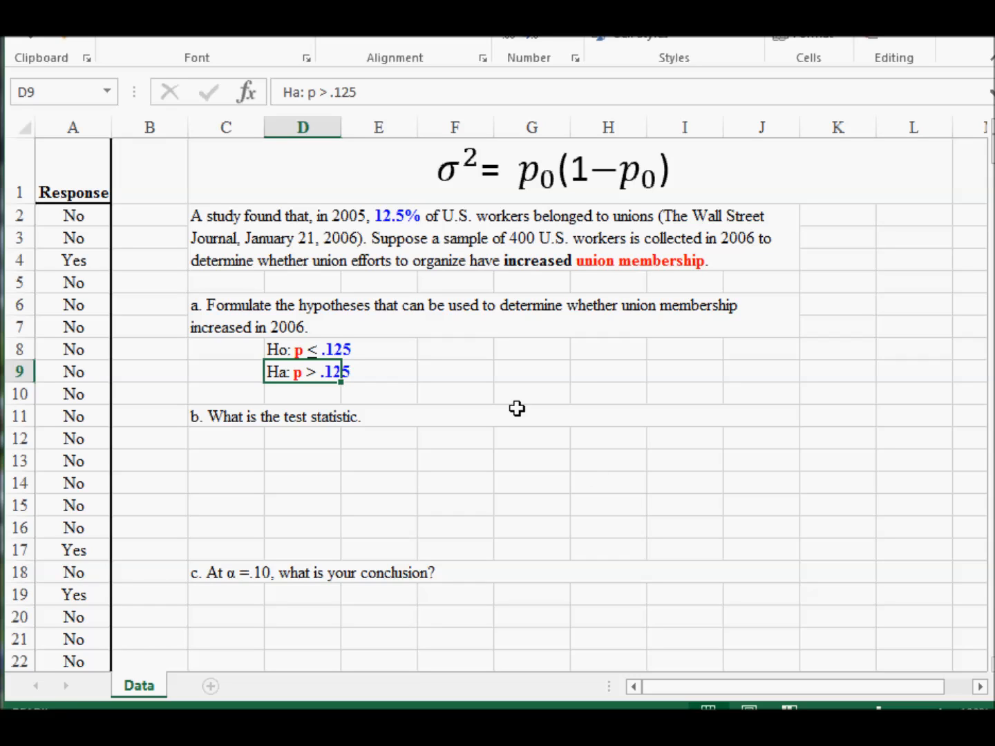
drag(296, 344, 300, 373)
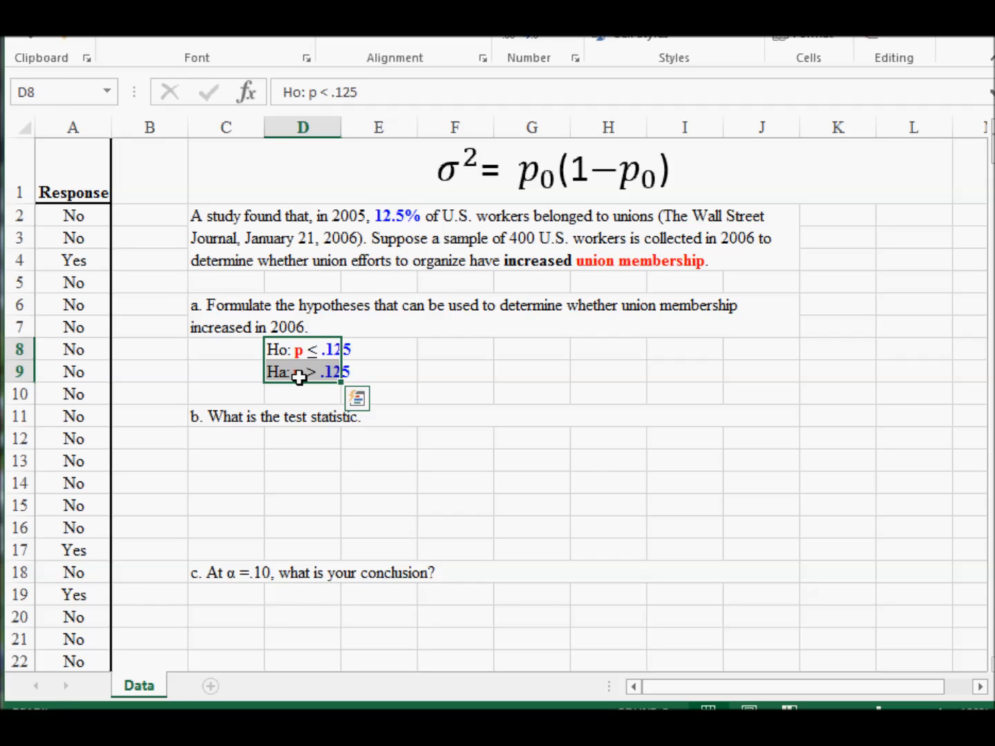
- Copy the null and alternative hypotheses from D8:D9 into G8:G9
key(ctrl+c)
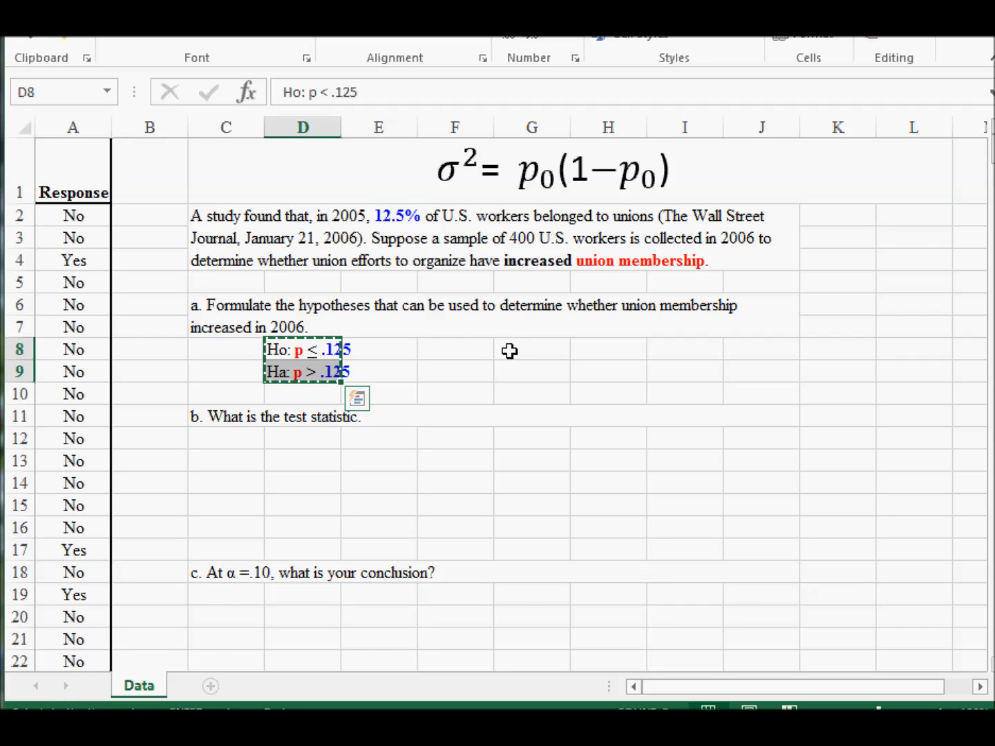
click(509, 351)
key(ctrl+v)
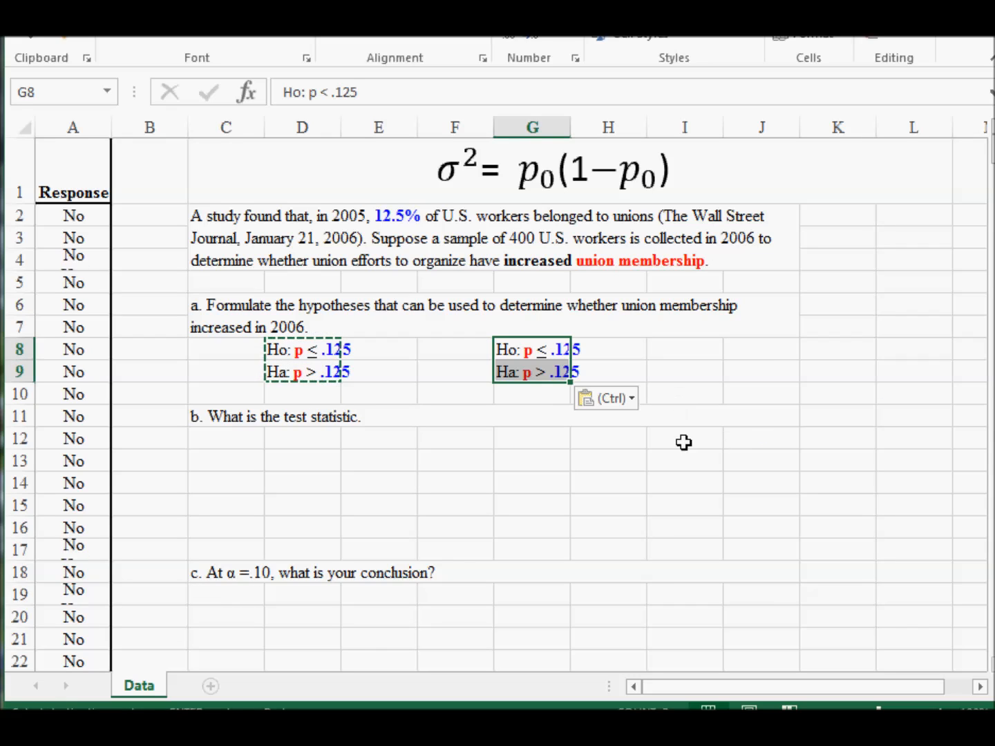
- Replace the less-than-or-equal sign between p and .125 in G8 with a minus sign
double_click(545, 350)
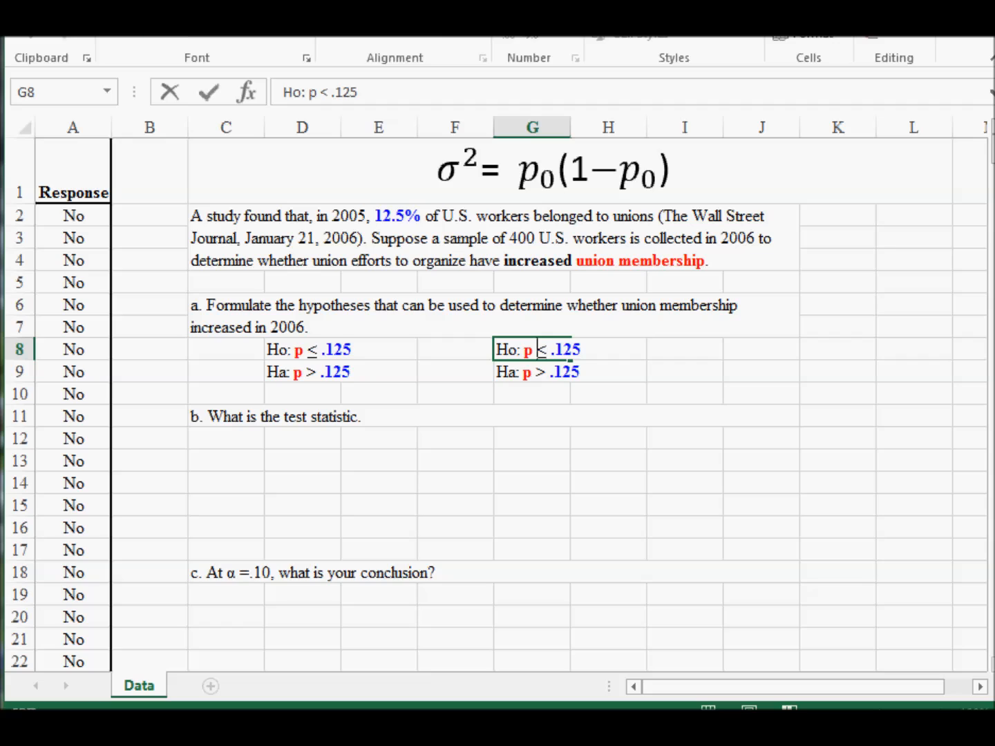
text(-)
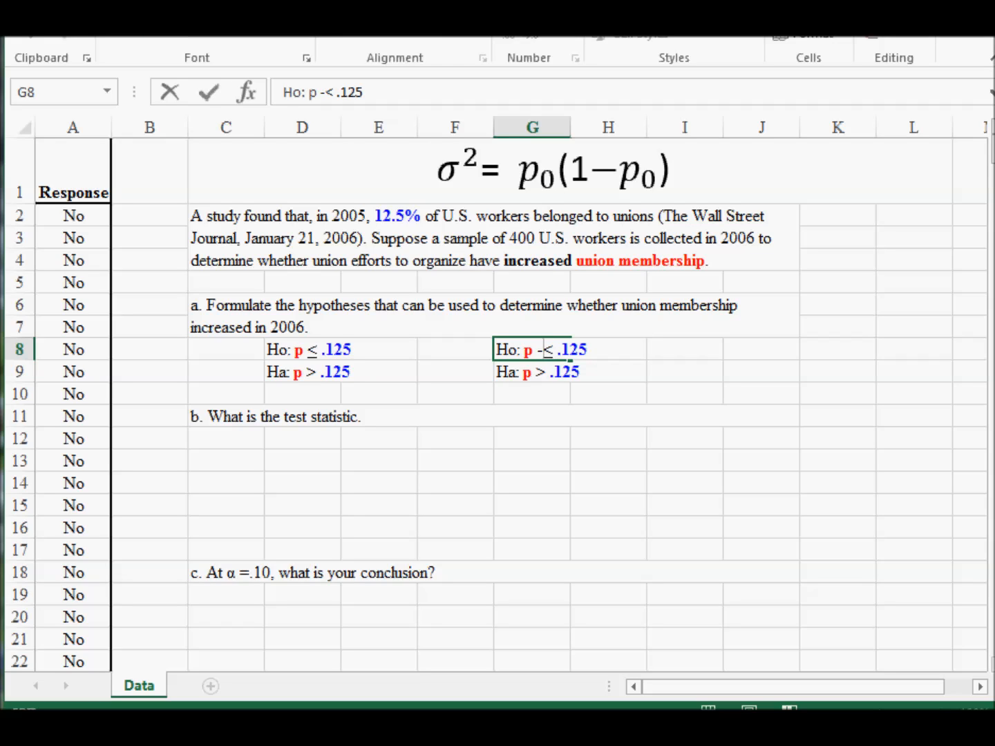
key(Delete)
key(Right)
key(Right)
key(Right)
key(Right)
key(Right)
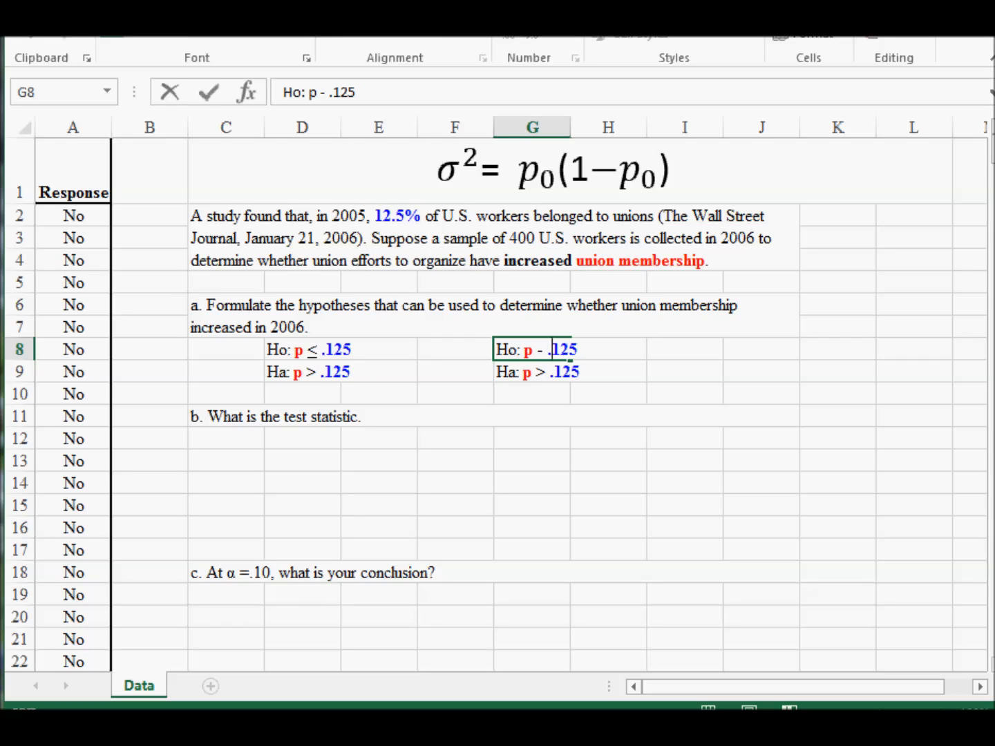
- Append "< 0" after "p - .125" in G8 and colour the added text black
text(<)
key(shift+Left)
key(ctrl+u)
key(Right)
text(0)
key(shift+Left)
key(shift+Left)
key(shift+Left)
key(shift+Left)
click(304, 36)
click(304, 49)
key(Return)
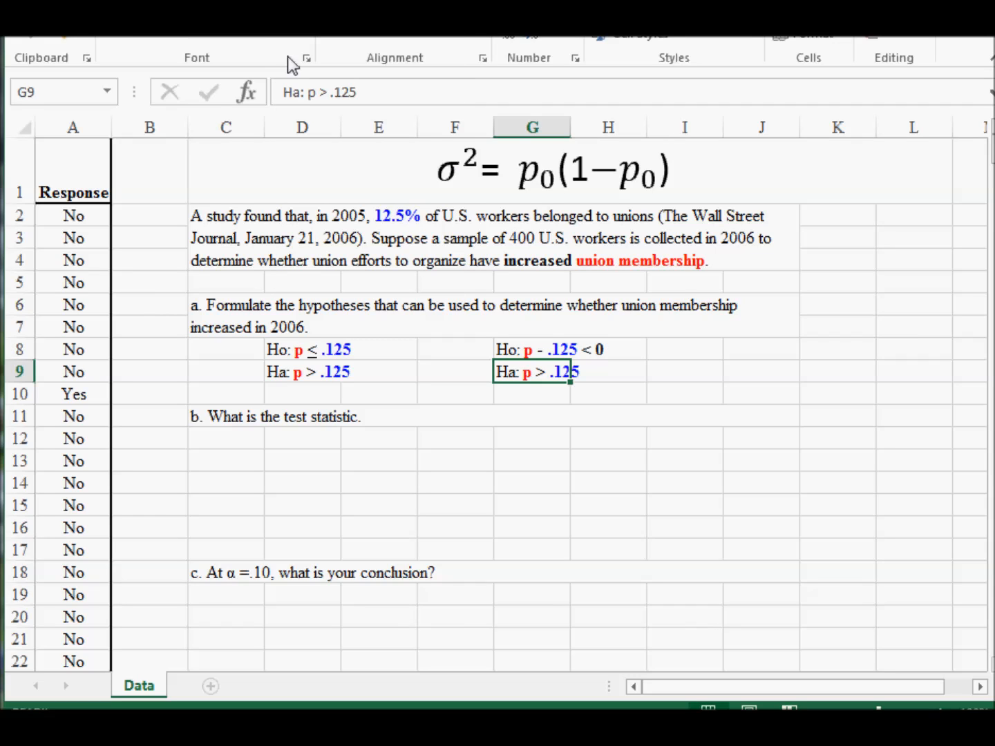
- Replace the greater-than sign between p and .125 in G9 with a minus sign
double_click(532, 382)
text(-)
key(Delete)
key(Delete)
key(Right)
key(Right)
key(Right)
key(Right)
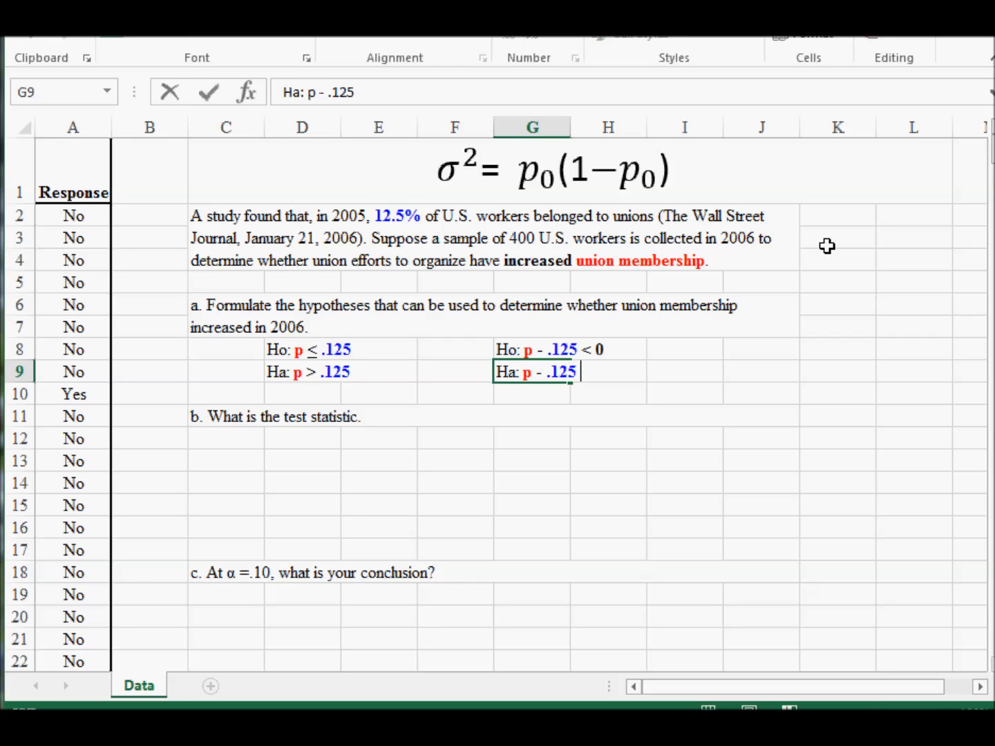
- Append "> 0" after "p - .125" in G9 and colour the added text black
text(> 0)
key(Left)
key(Left)
key(Left)
key(shift+Right)
key(shift+Right)
key(shift+Right)
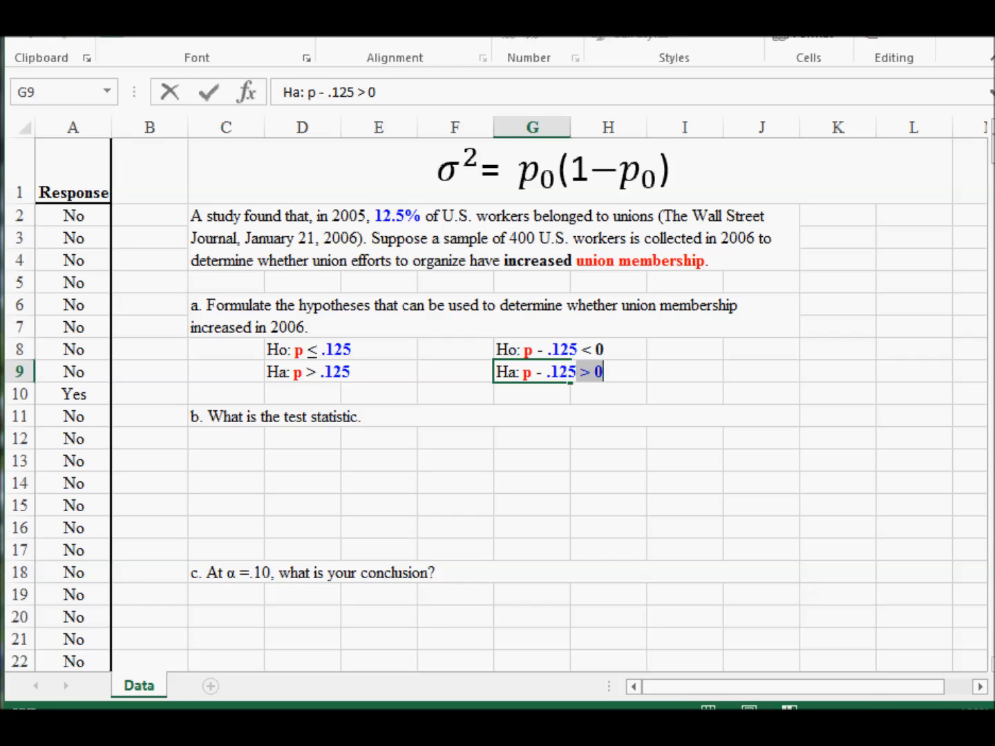
key(Return)
- Underline the less-than sign in the G8 null hypothesis so it reads p - .125 ≤ 0
click(582, 344)
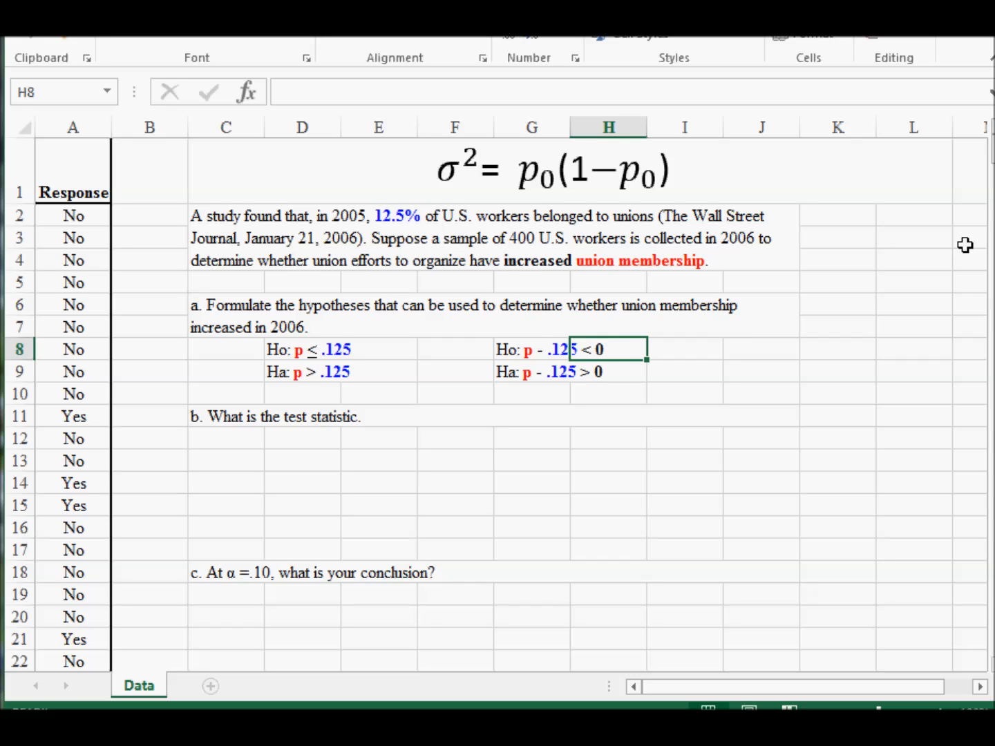
click(538, 349)
drag(359, 90, 368, 91)
key(ctrl+u)
key(Return)
key(Down)
key(Down)
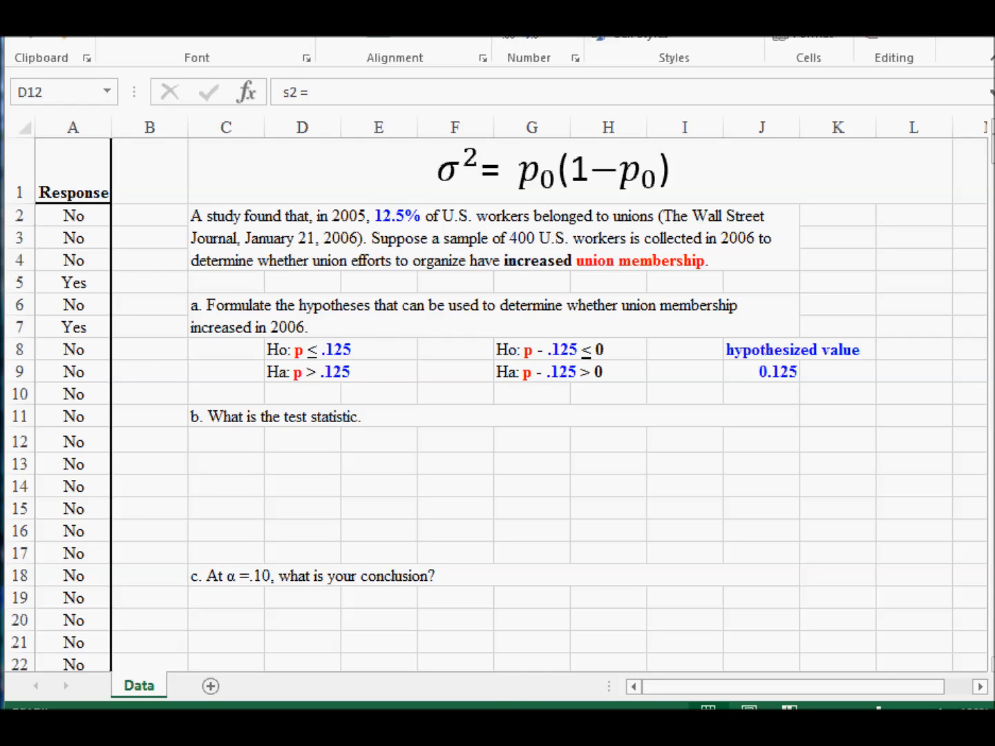
- Switch to the browser, download the PPT 09 slides from the teaching page, and return to the Excel workbook
key(alt+Tab)
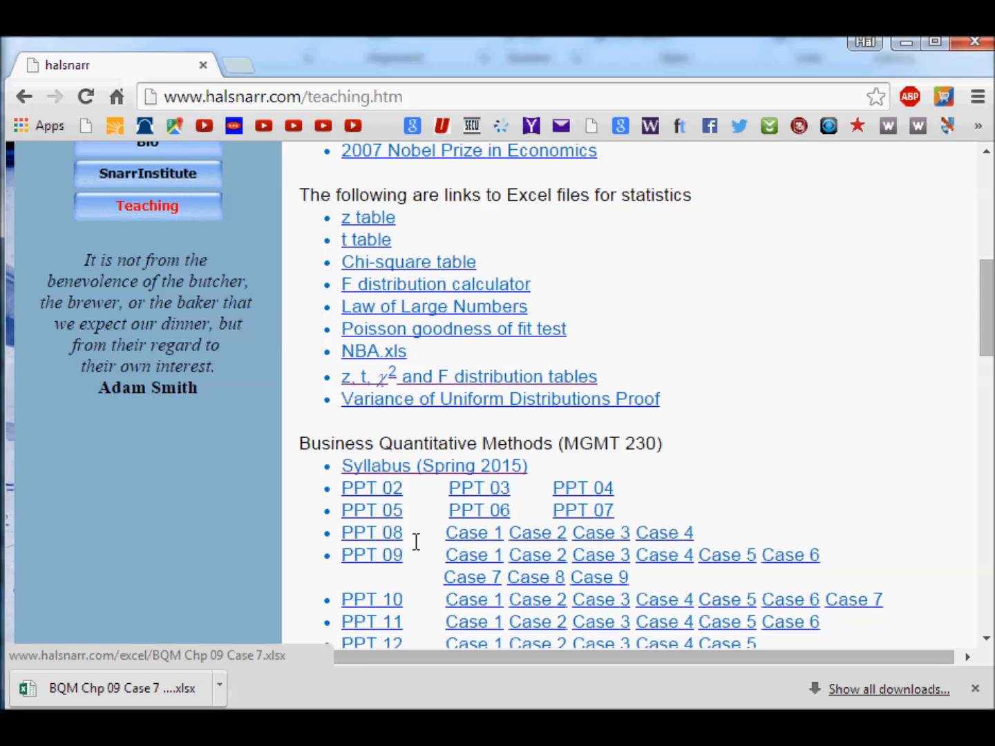
click(371, 563)
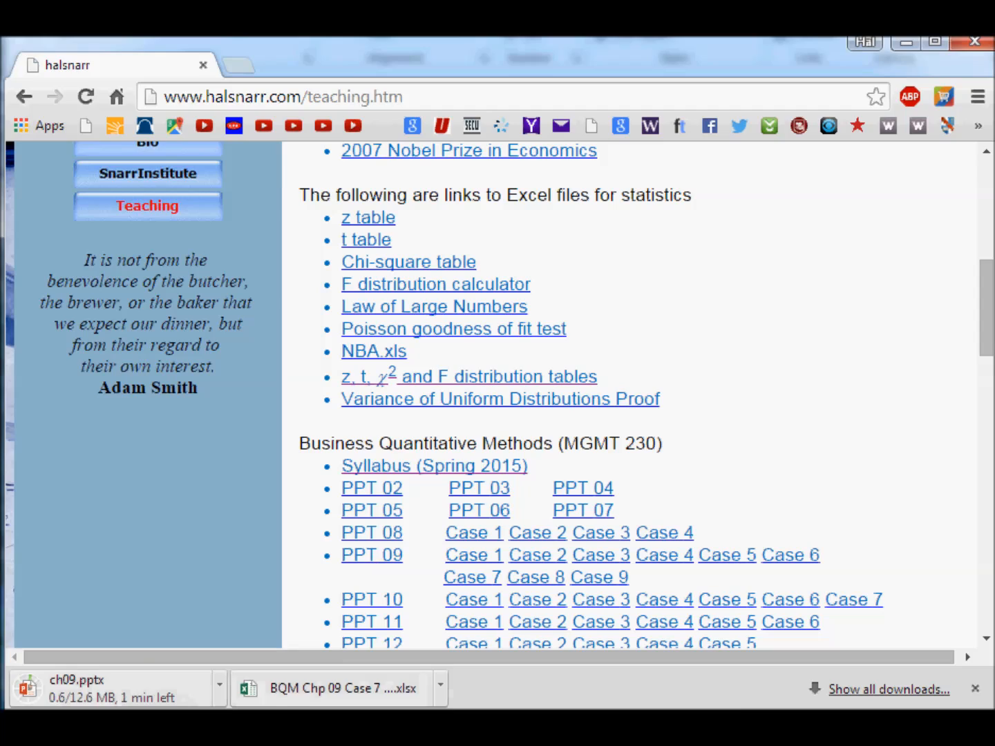
key(alt+Tab)
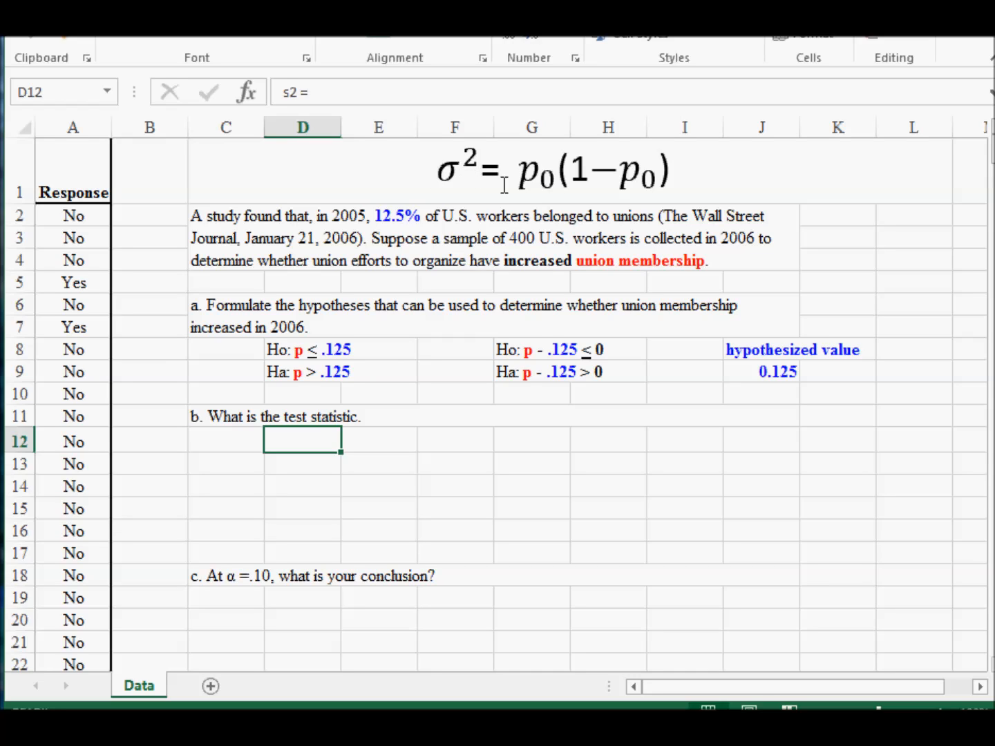
- Examine the p₀ and 1−p₀ terms of the variance formula in the text box above the problem
click(547, 180)
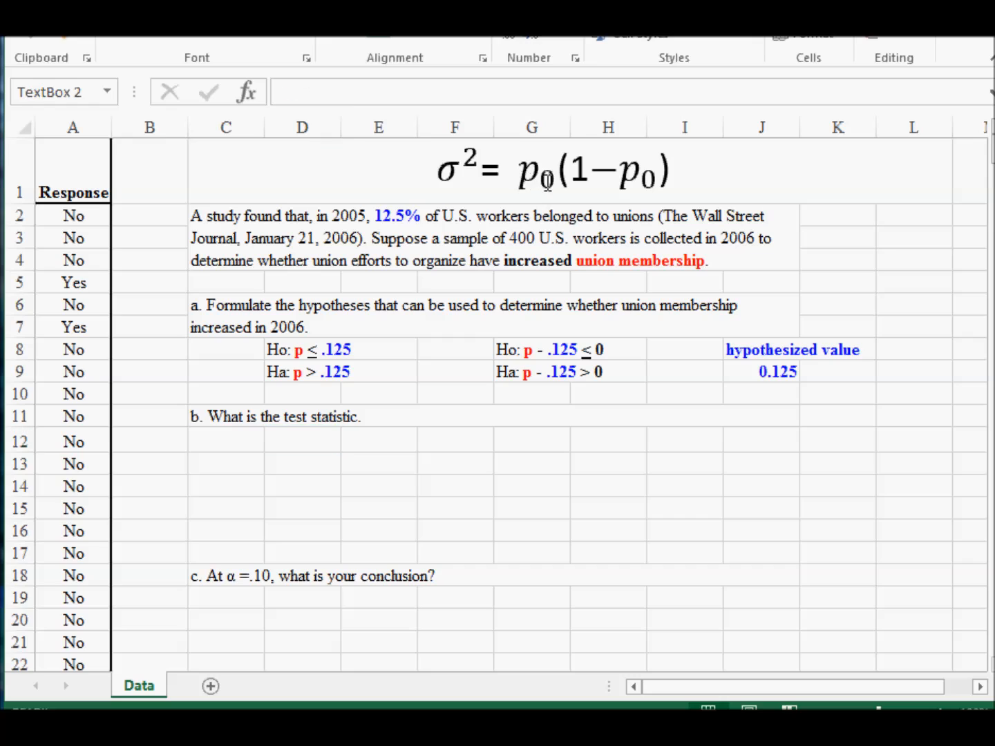
double_click(547, 181)
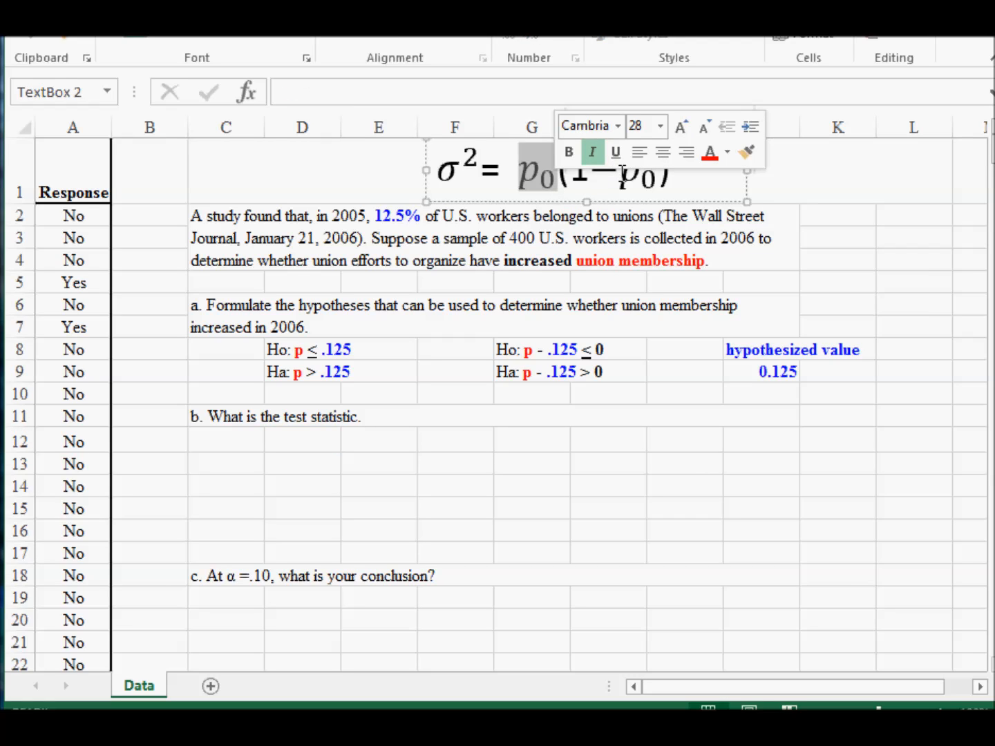
double_click(643, 179)
drag(647, 181, 662, 180)
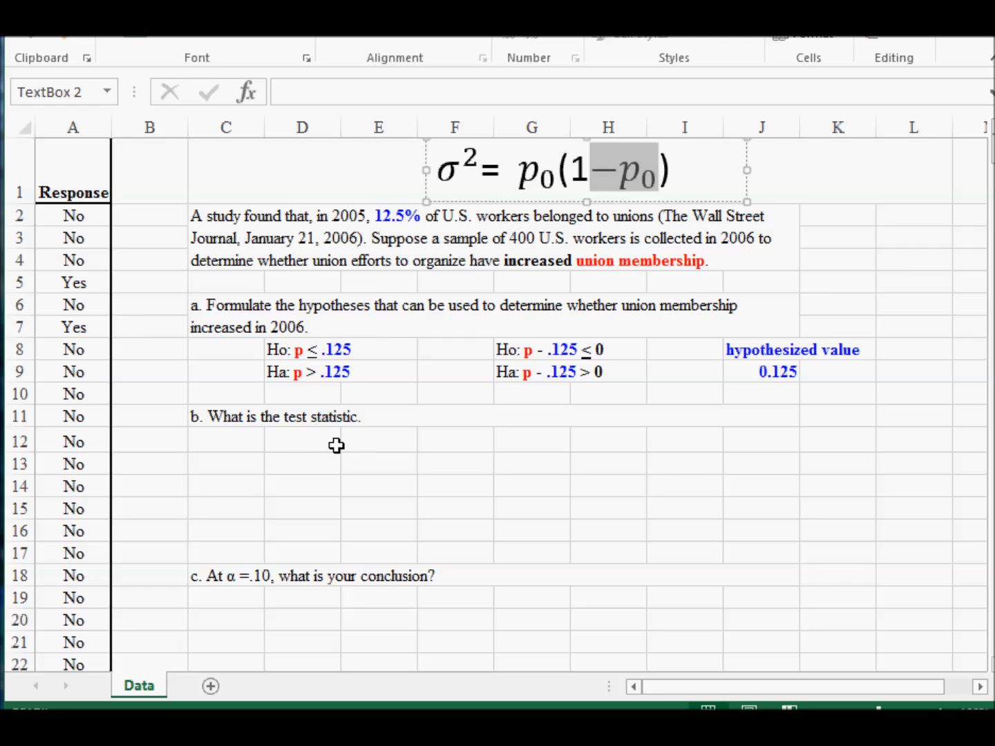
- Calculate the variance in E12 from the hypothesized value with the formula =J9*(1-J9)
click(299, 443)
click(387, 439)
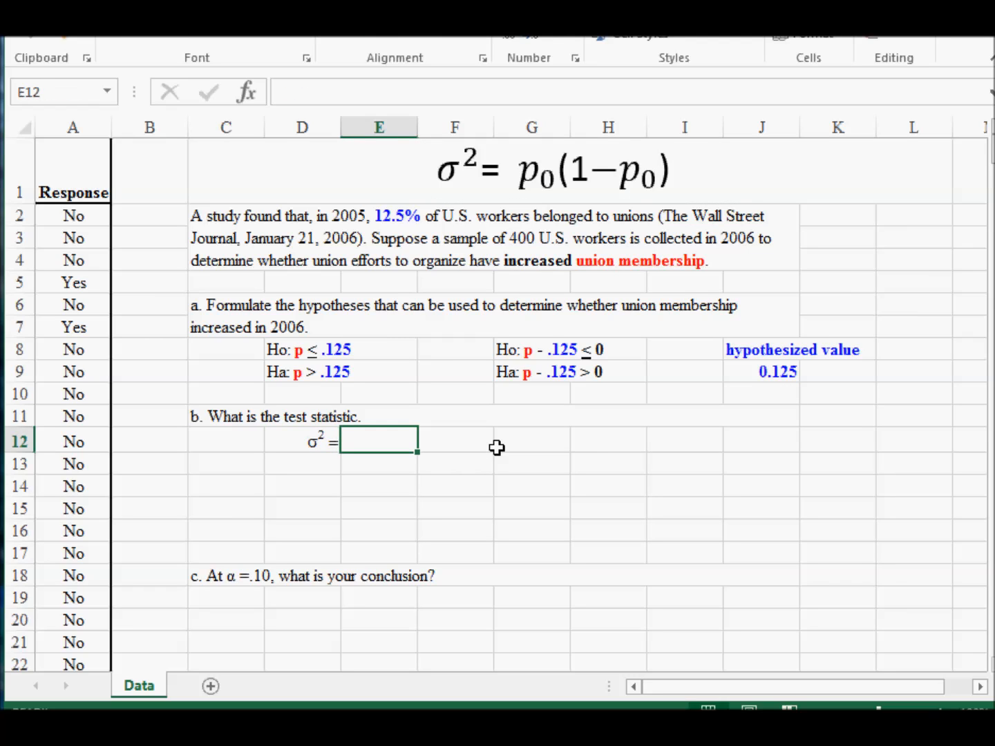
text(=)
key(Up)
key(Up)
key(Up)
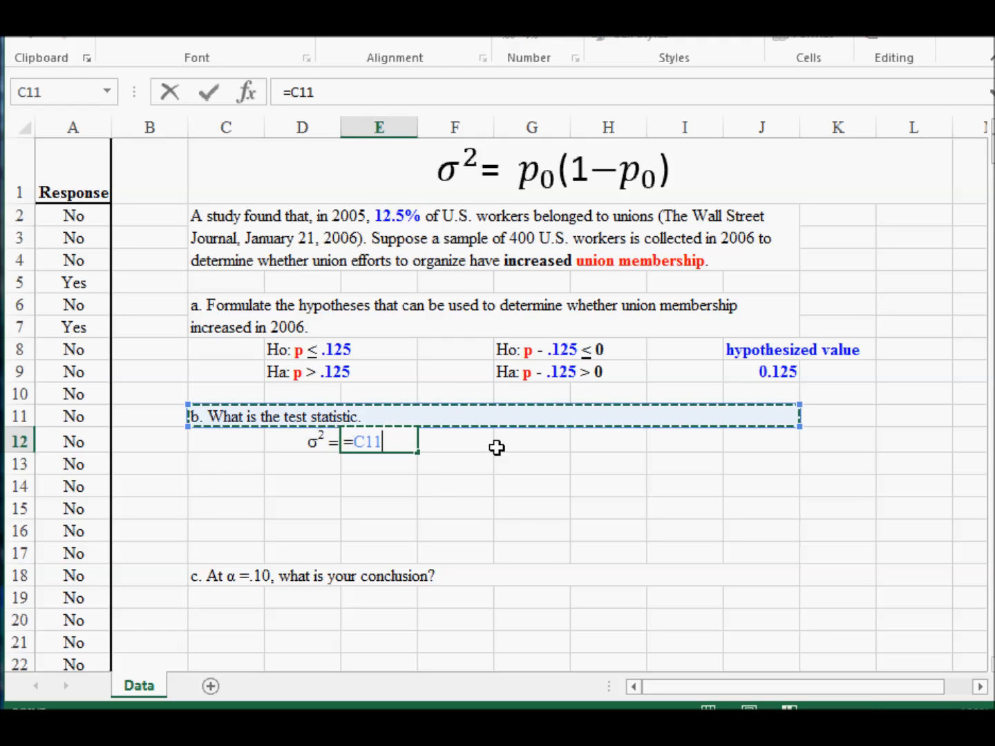
key(Right)
key(Right)
key(Right)
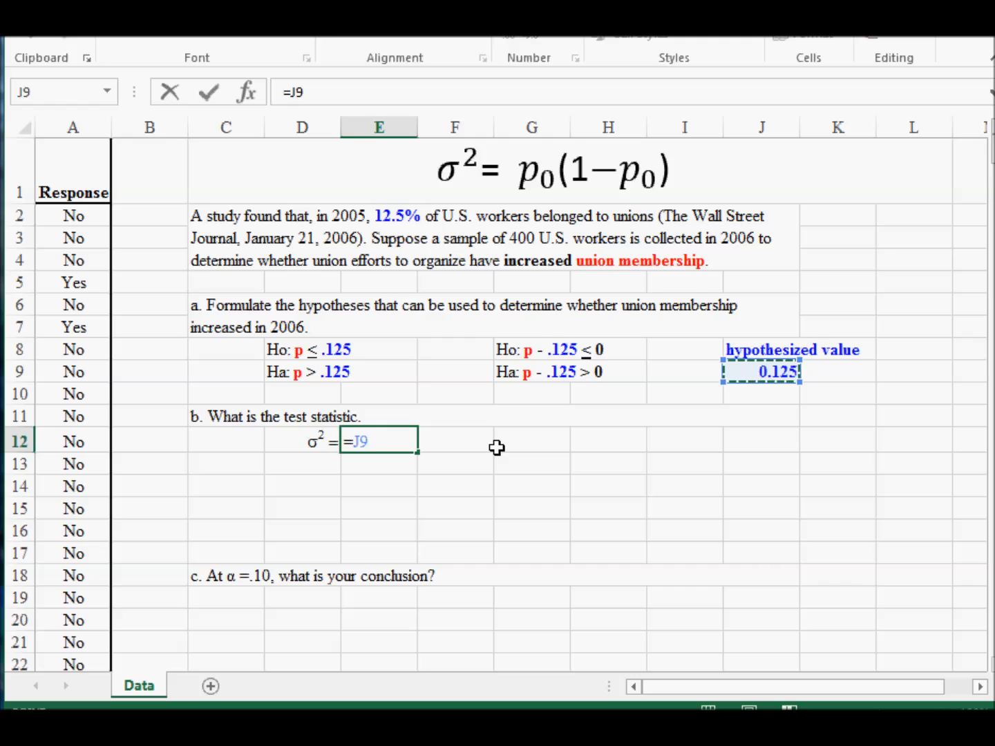
text(*(1-)
key(Up)
key(Up)
key(Up)
key(Right)
key(Right)
key(Right)
key(Right)
key(Right)
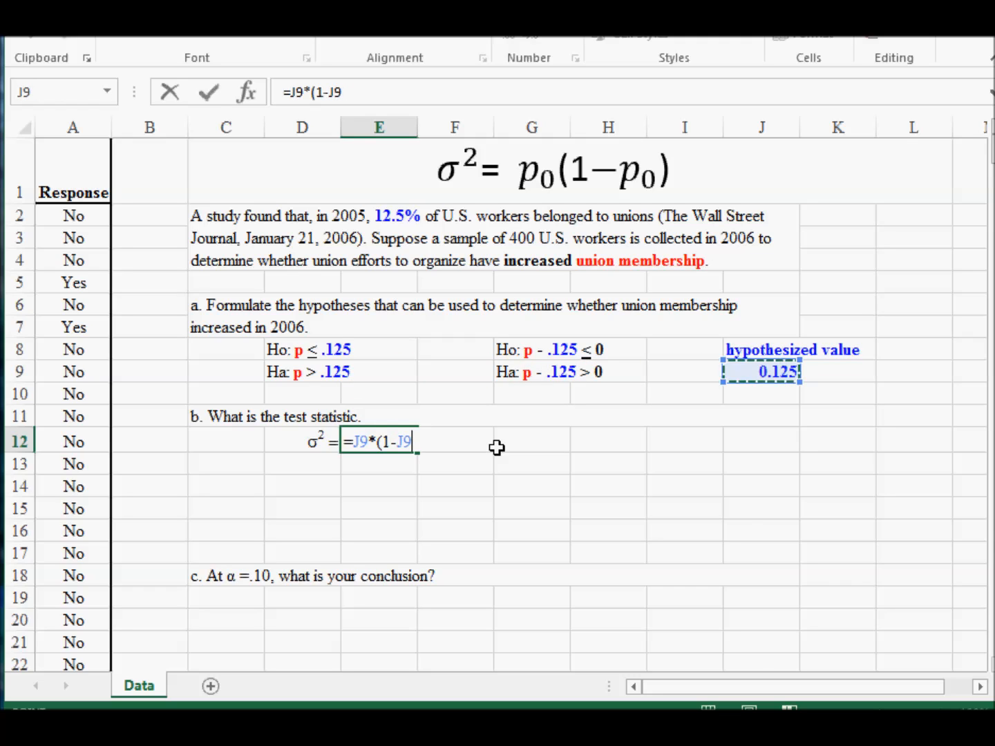
text())
key(Return)
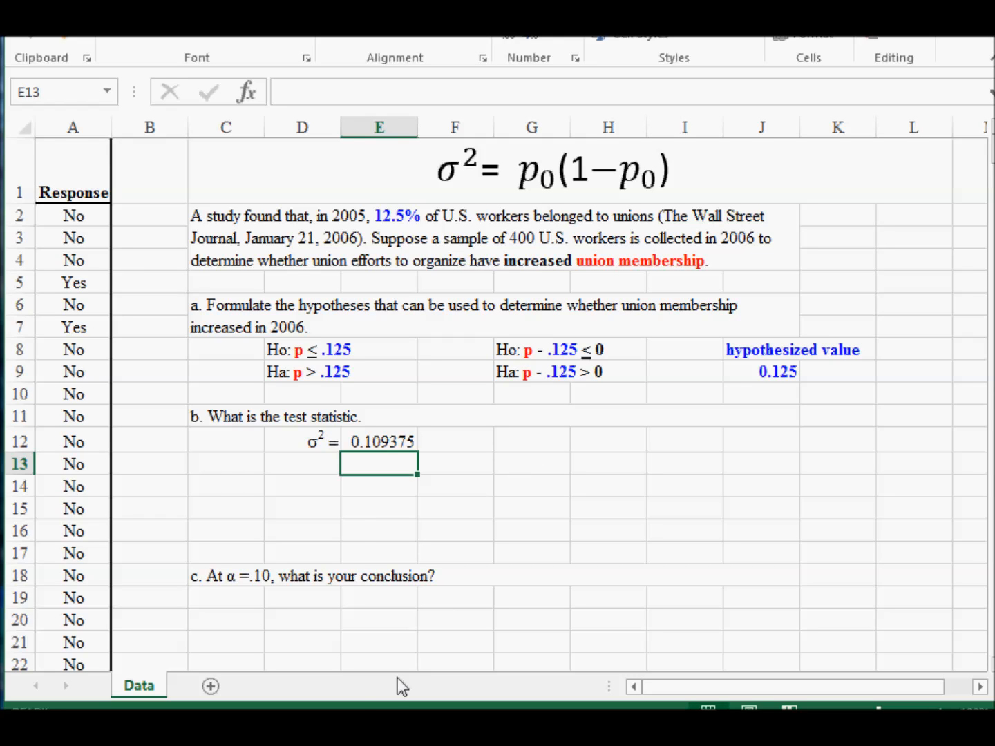
- Switch to the browser and open the downloaded ch09.pptx presentation
click(235, 724)
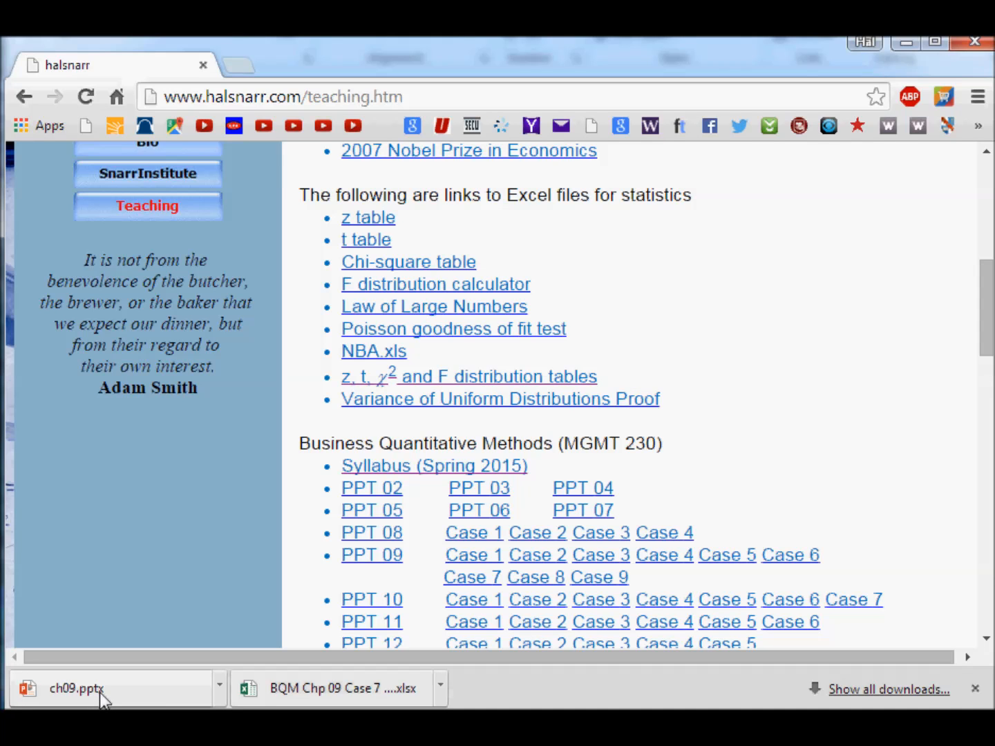
click(76, 688)
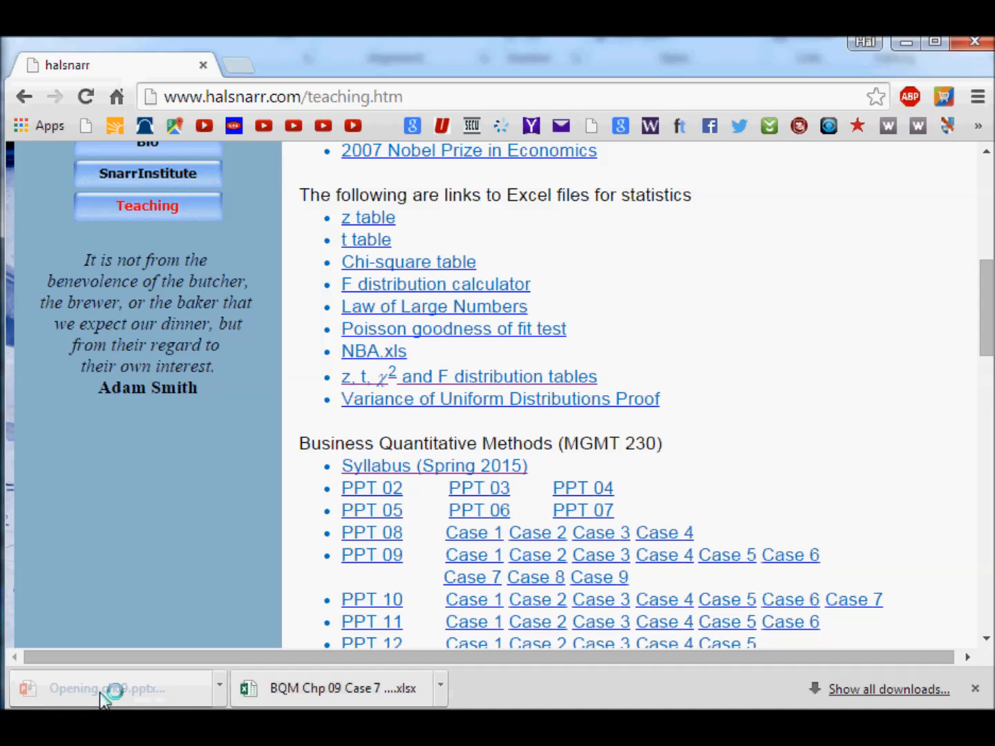
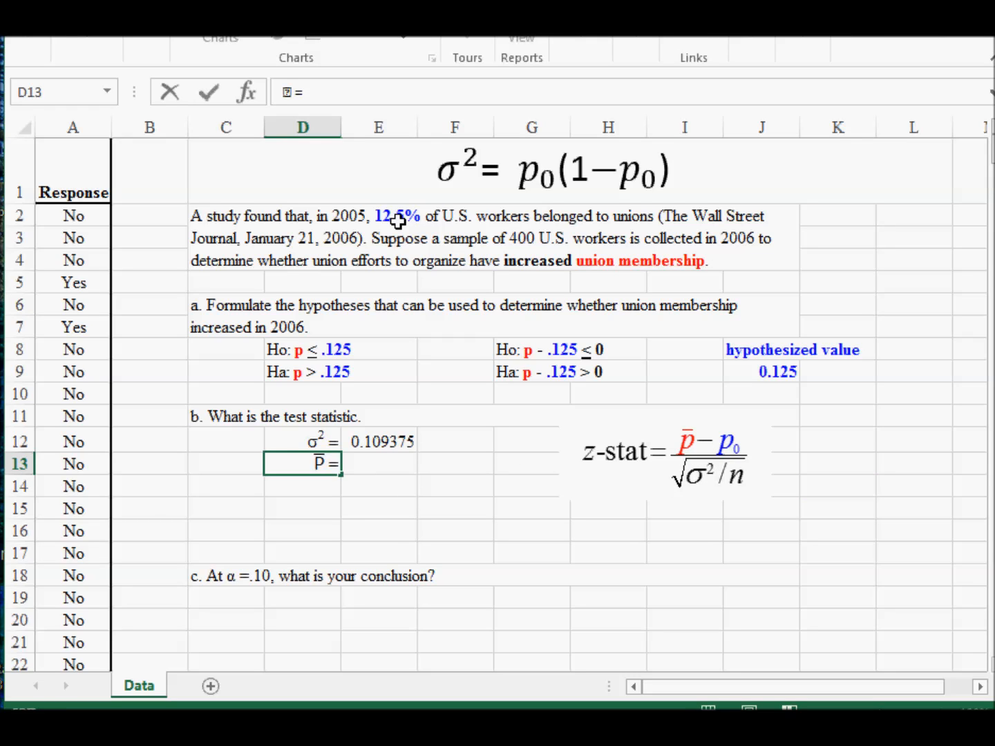
- Confirm the p̄ = label in D13 and count the Yes responses in E13 with =COUNTIF(A2:A401,"Yes")
key(Return)
key(Up)
key(Right)
text(=)
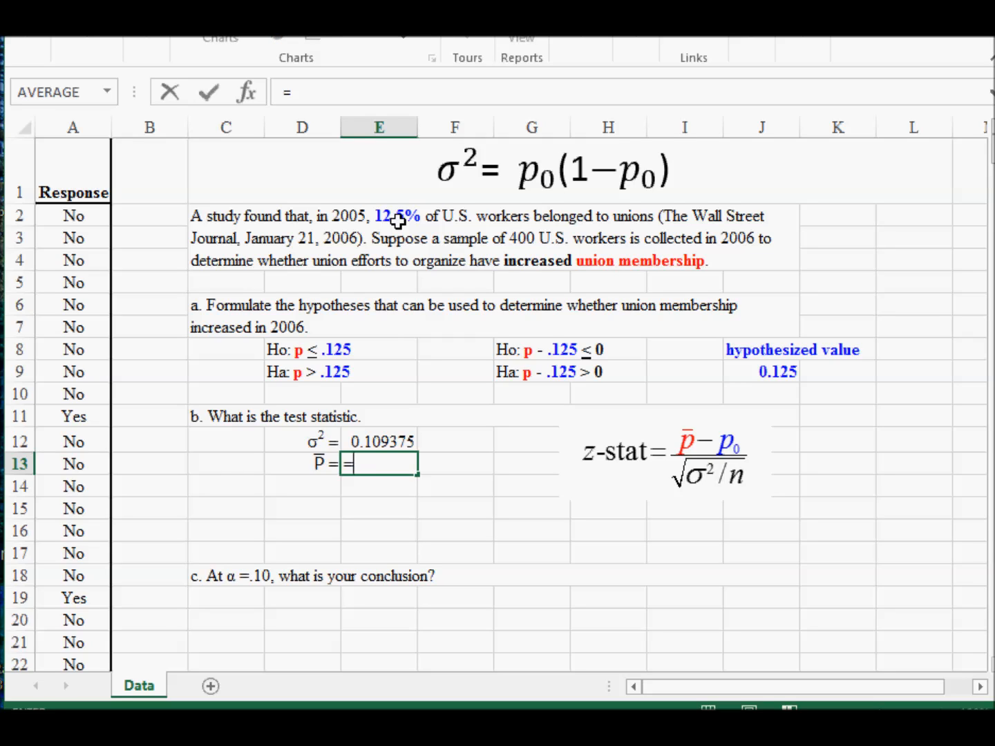
text(coun)
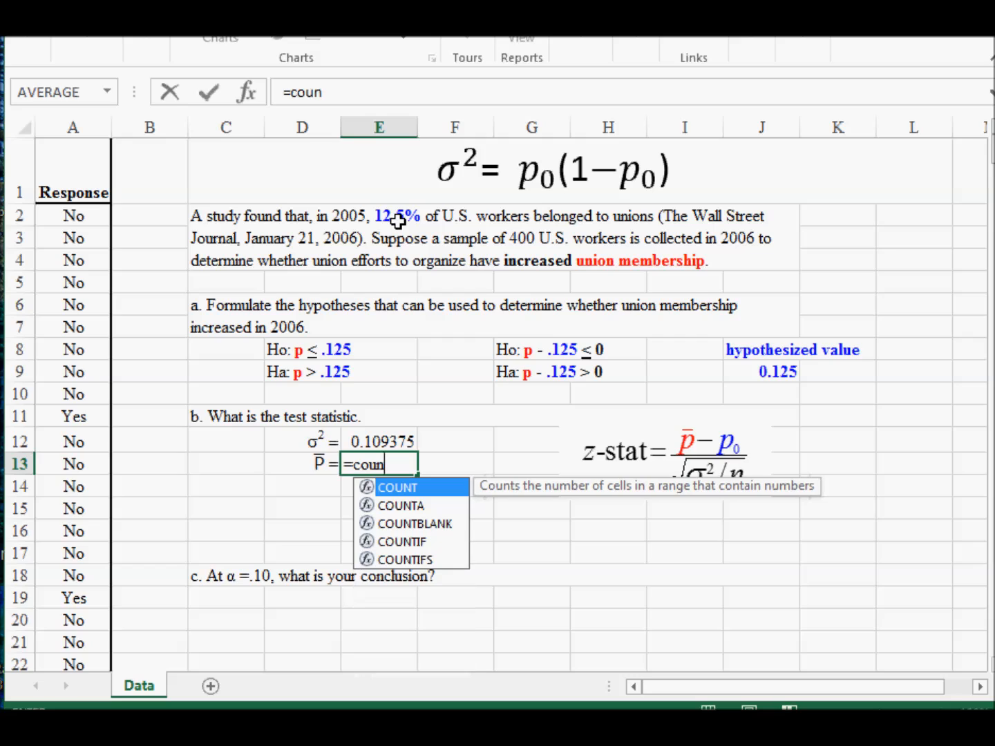
text(tif()
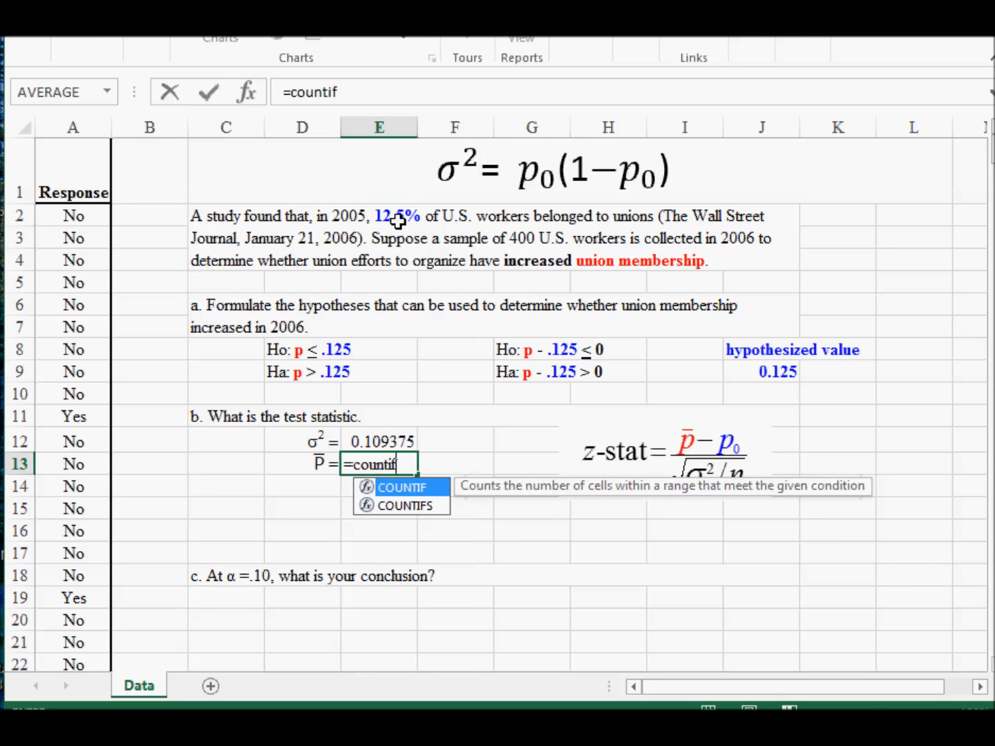
key(Left)
key(Left)
key(Left)
key(Left)
key(Up)
key(Up)
key(Up)
key(Up)
key(Up)
key(Up)
key(Up)
key(Up)
key(Up)
key(Up)
key(Up)
key(Up)
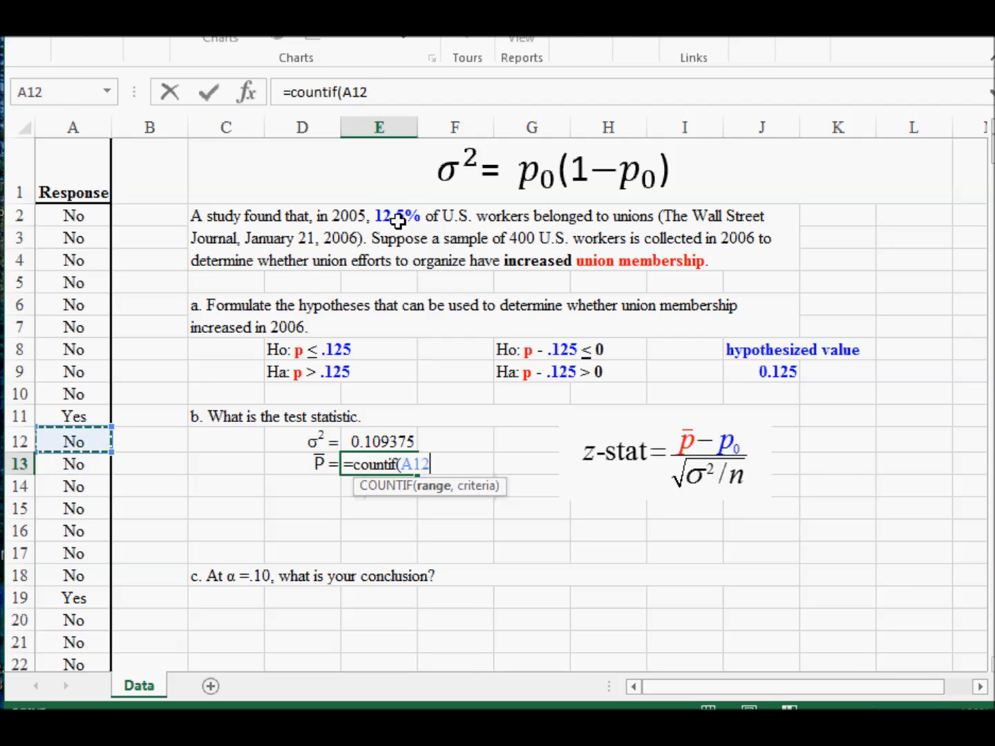
key(Down)
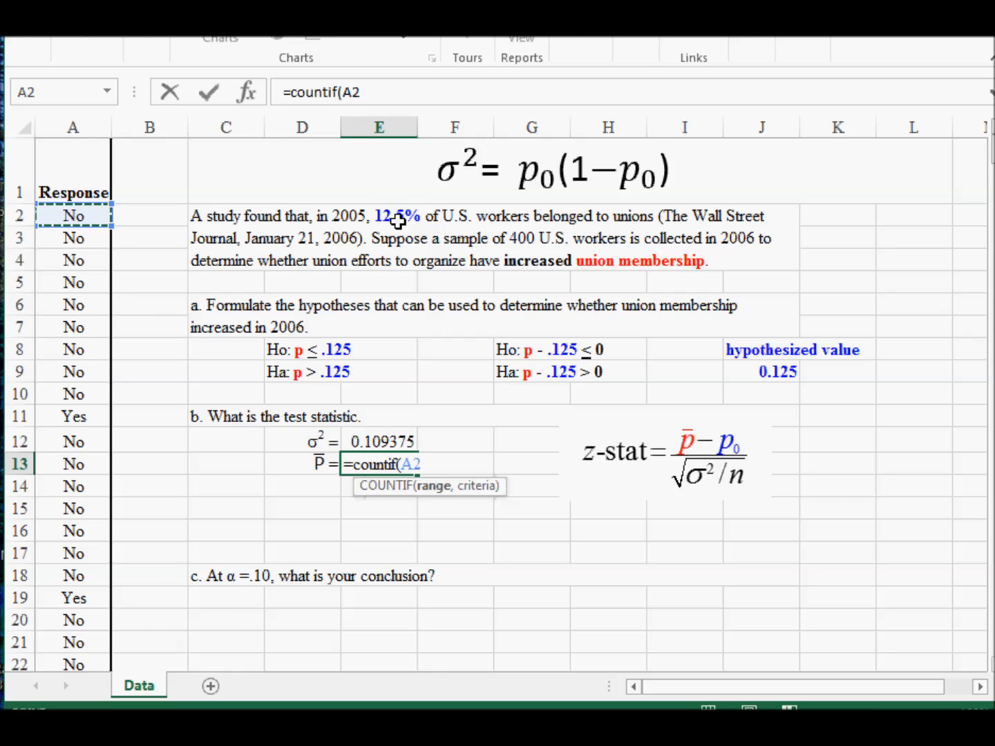
key(ctrl+shift+Down)
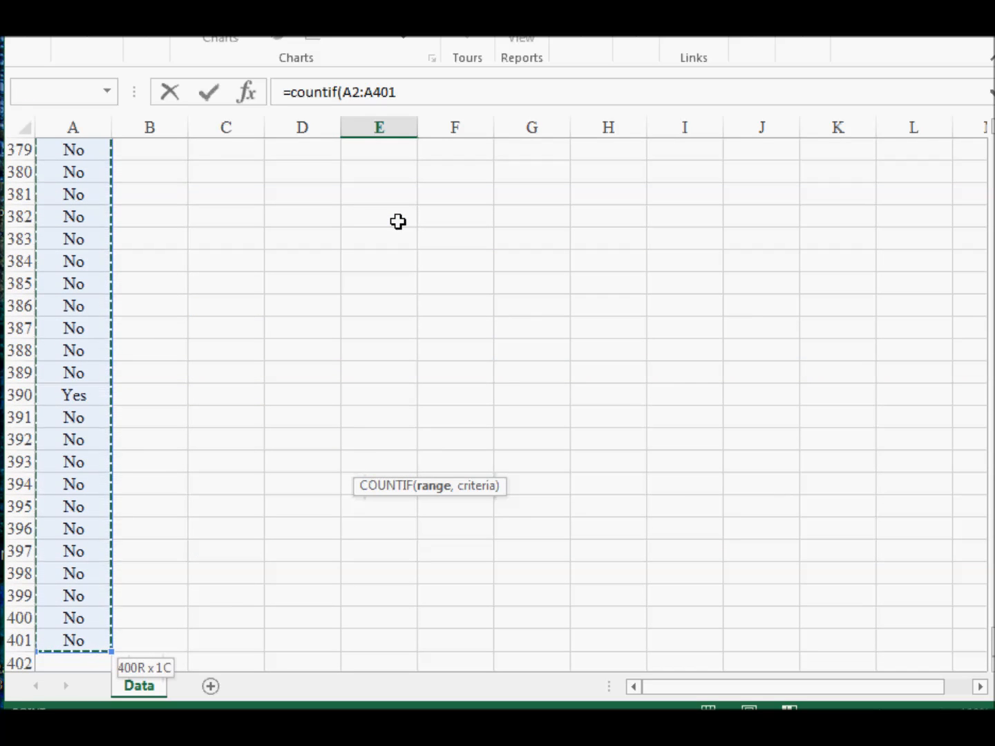
text(,)
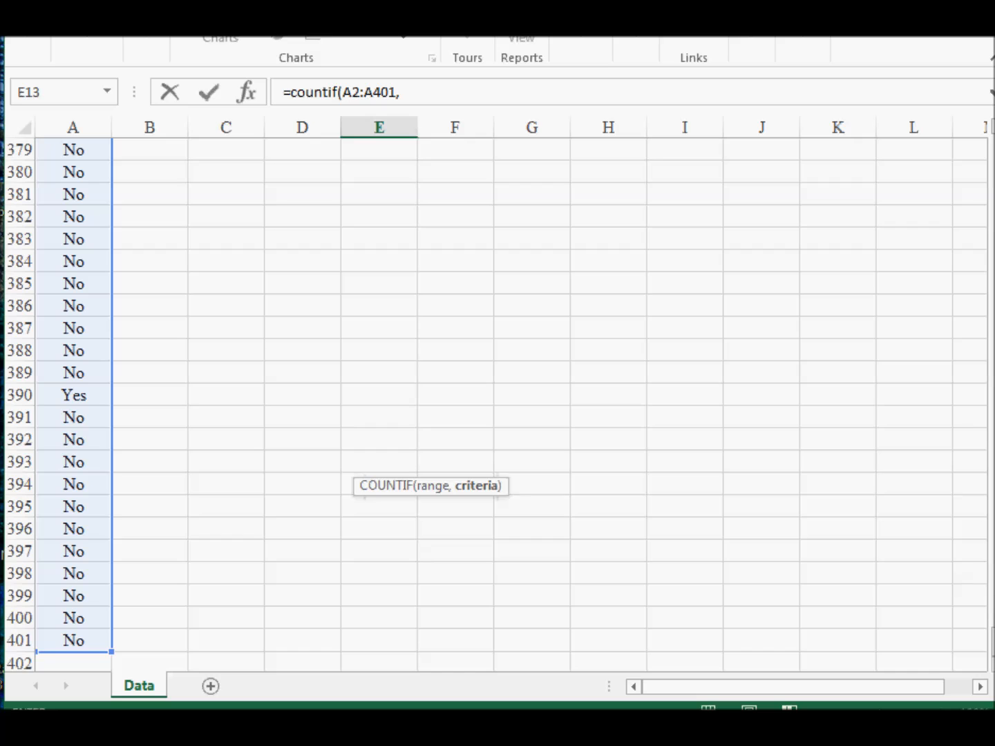
drag(992, 641, 993, 144)
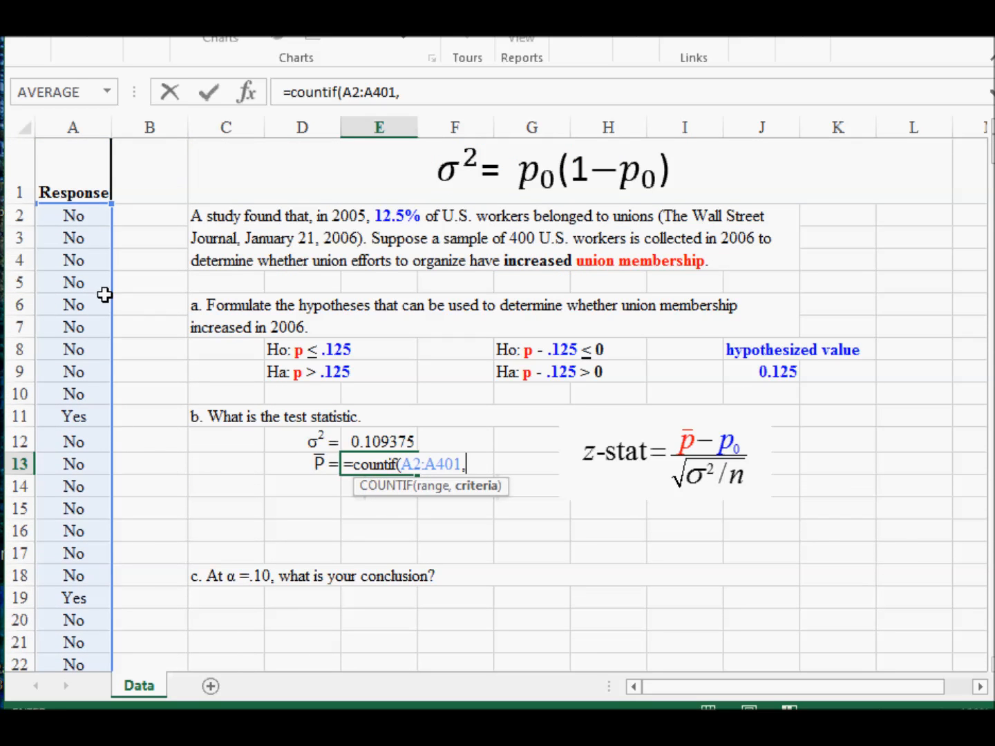
text("Y)
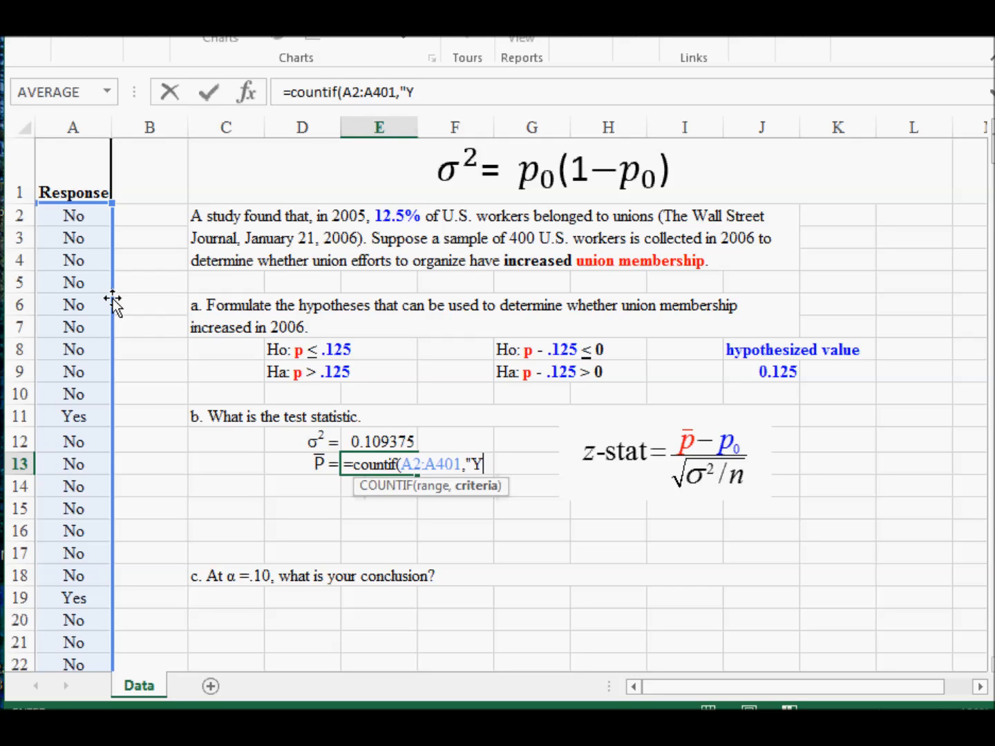
text(es"))
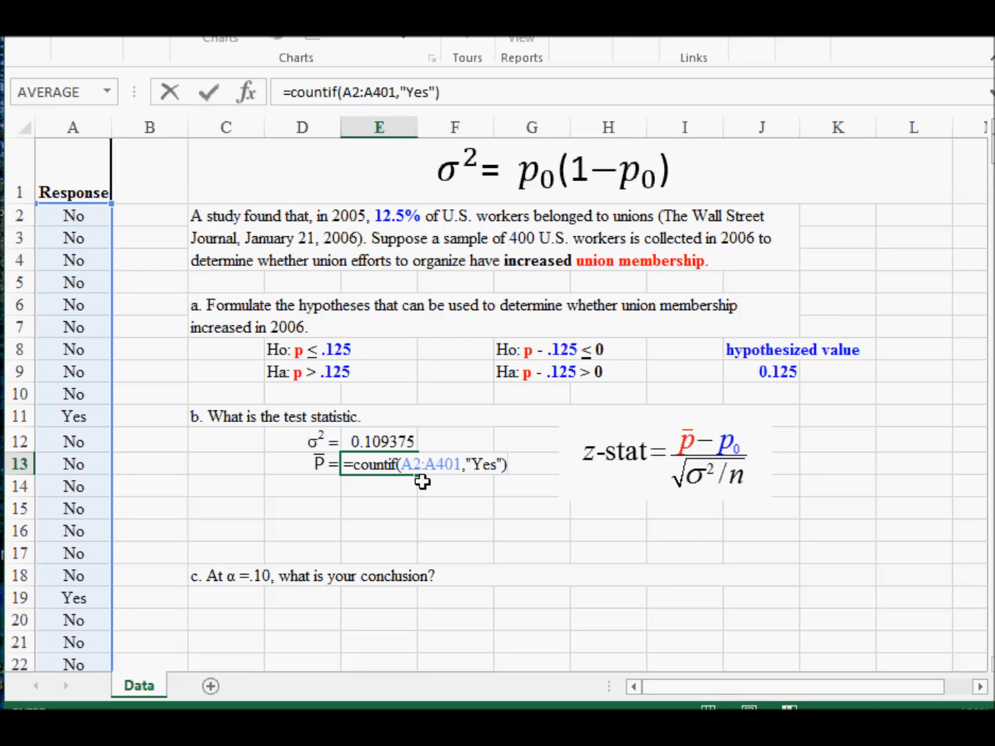
key(Return)
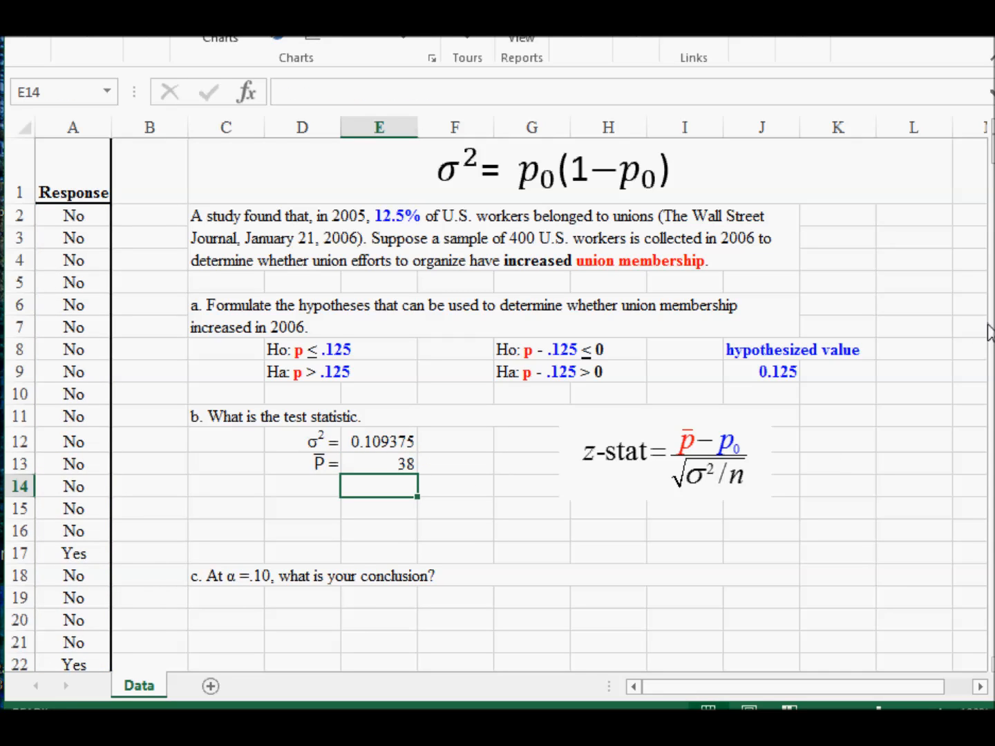
- Recalculate the sheet repeatedly to redraw the random Yes/No responses in column A
key(F9)
key(F9)
key(F9)
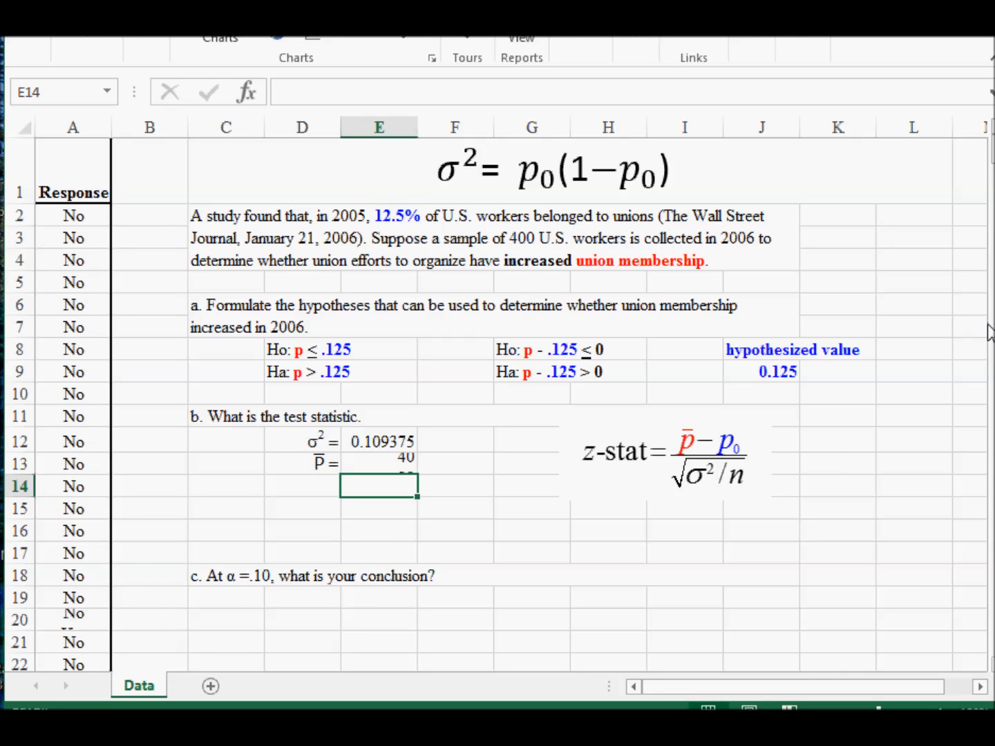
key(F9)
key(F9)
key(F9)
key(F9)
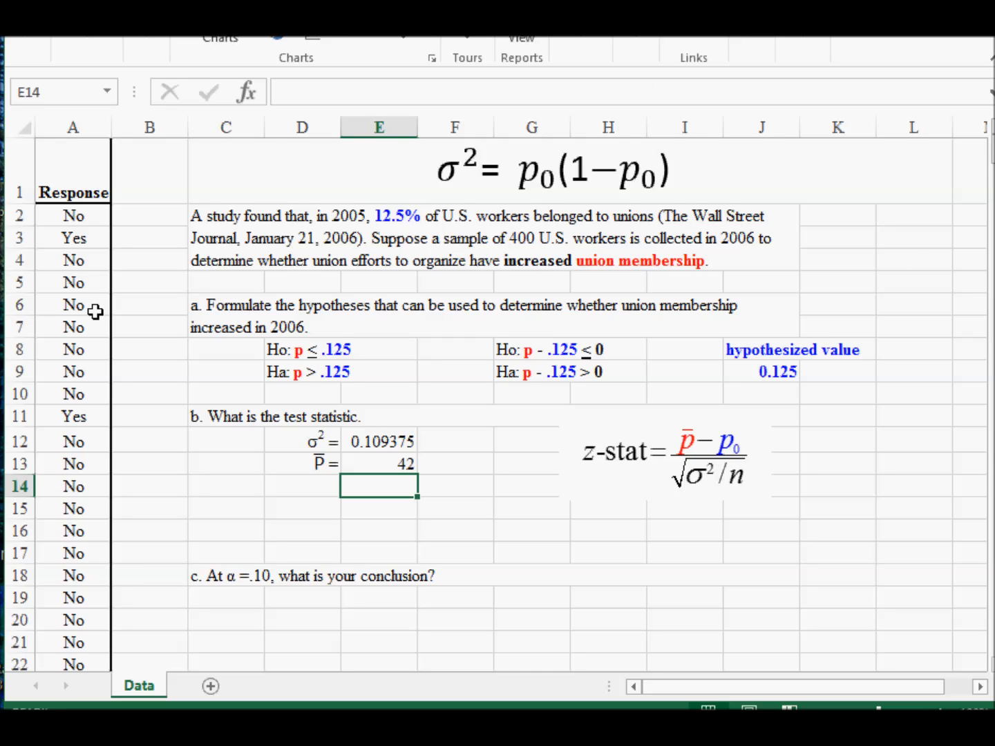
key(F9)
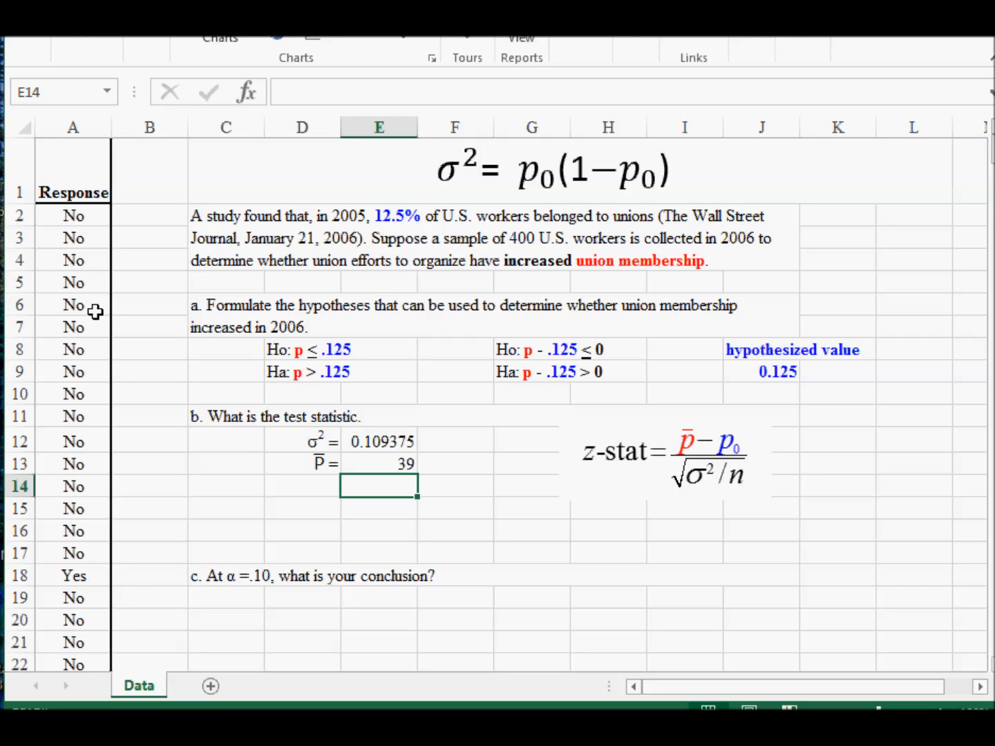
key(F9)
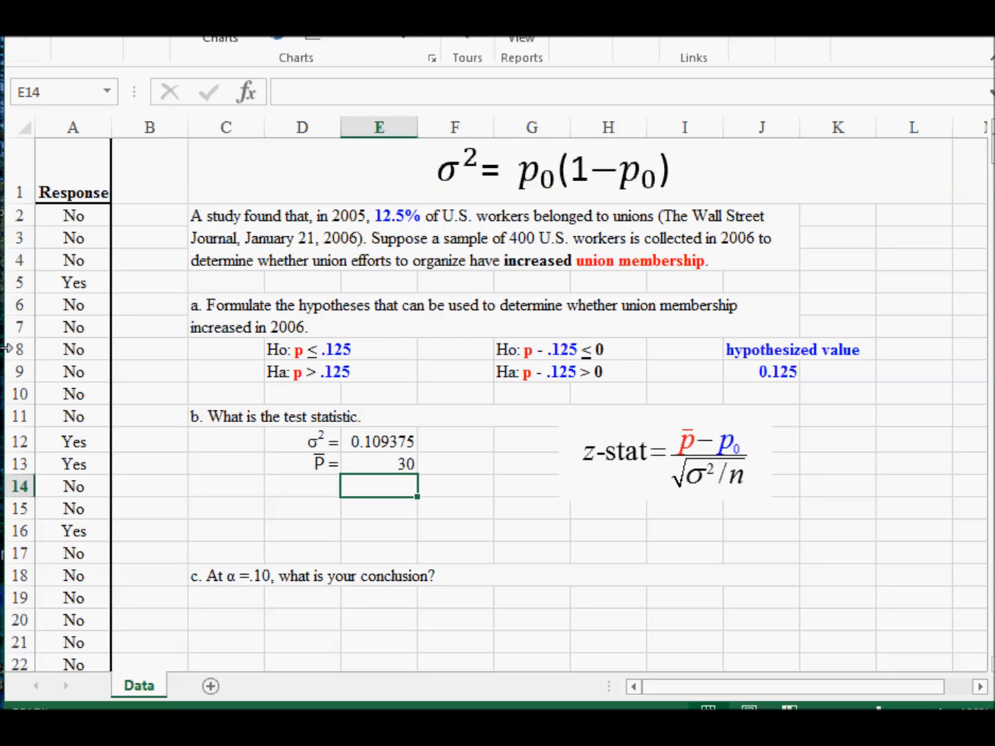
- Copy the Response column A and paste it over itself as values to freeze the sampled responses
click(59, 122)
right_click(59, 121)
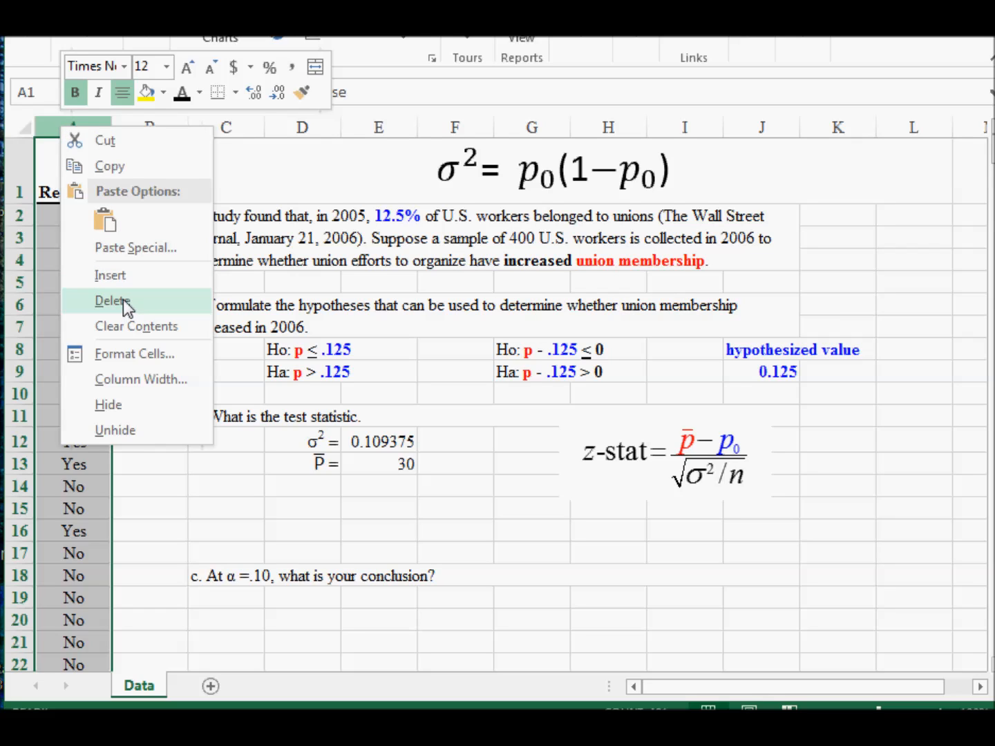
click(114, 165)
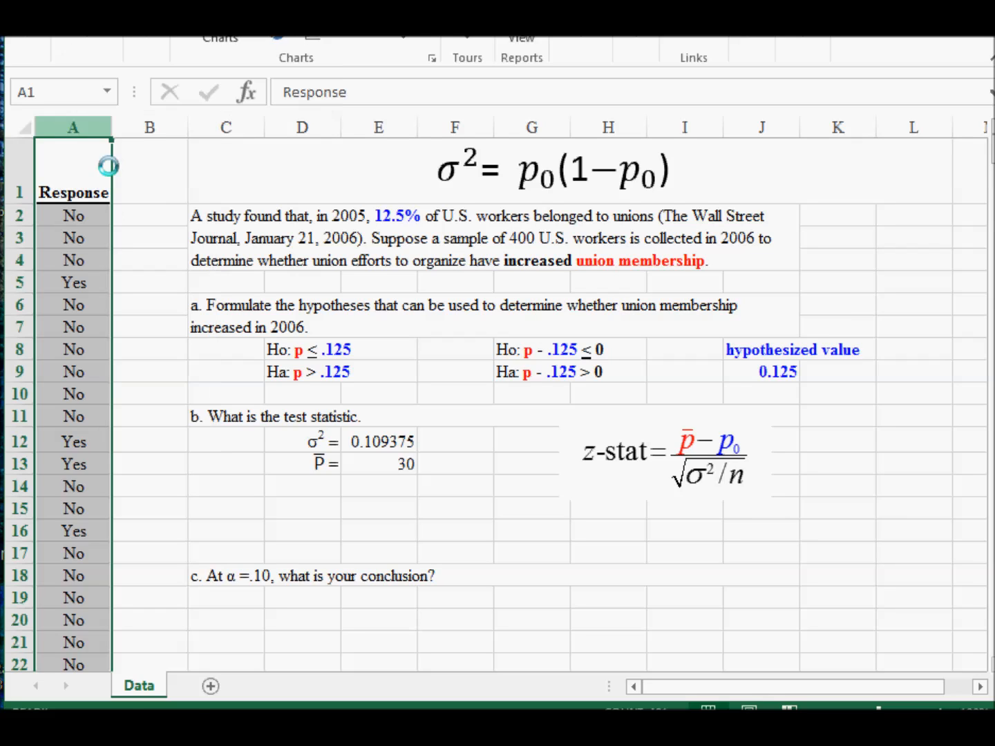
right_click(86, 125)
click(167, 220)
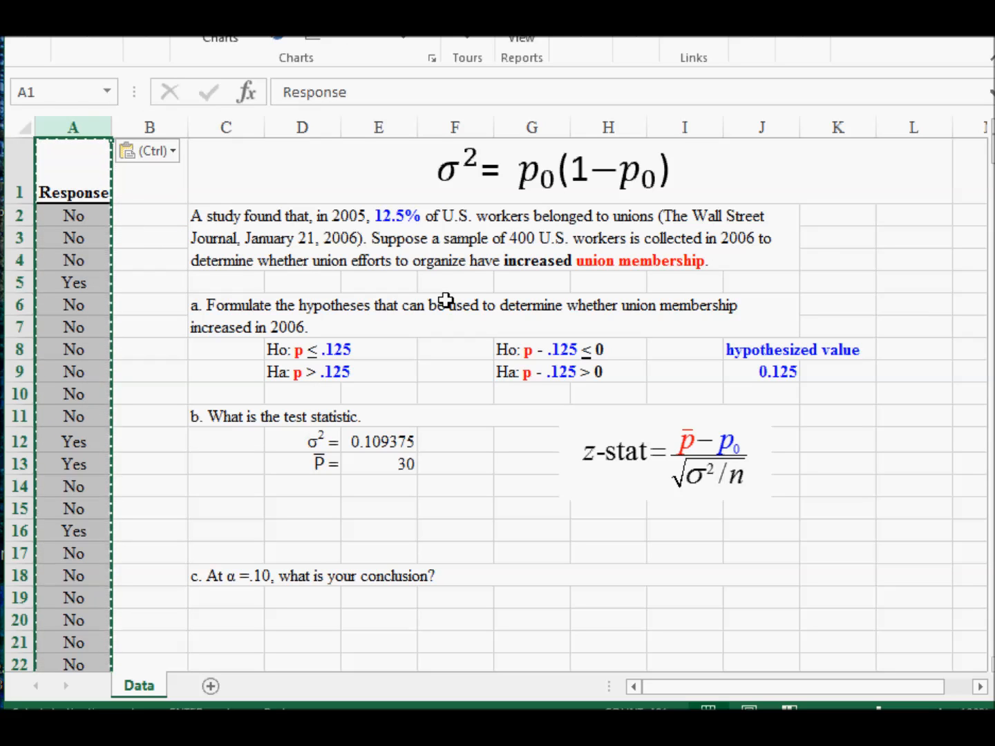
key(Escape)
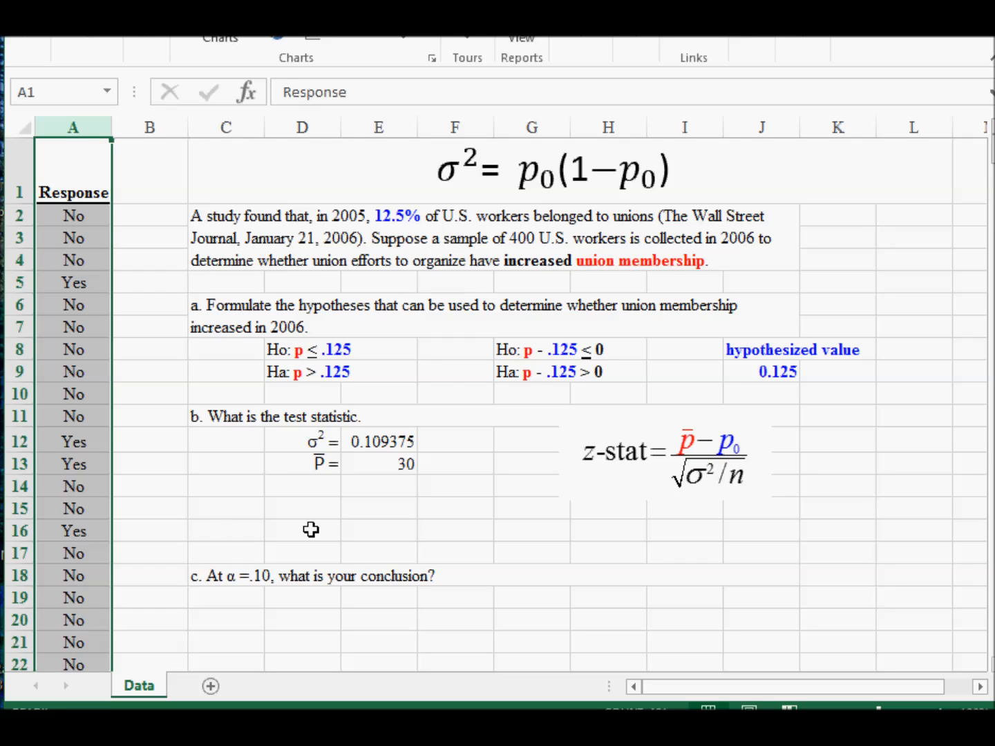
- Turn the Yes count in E13 into a proportion with the formula =COUNTIF(A2:A401,"Yes")/E14
click(364, 464)
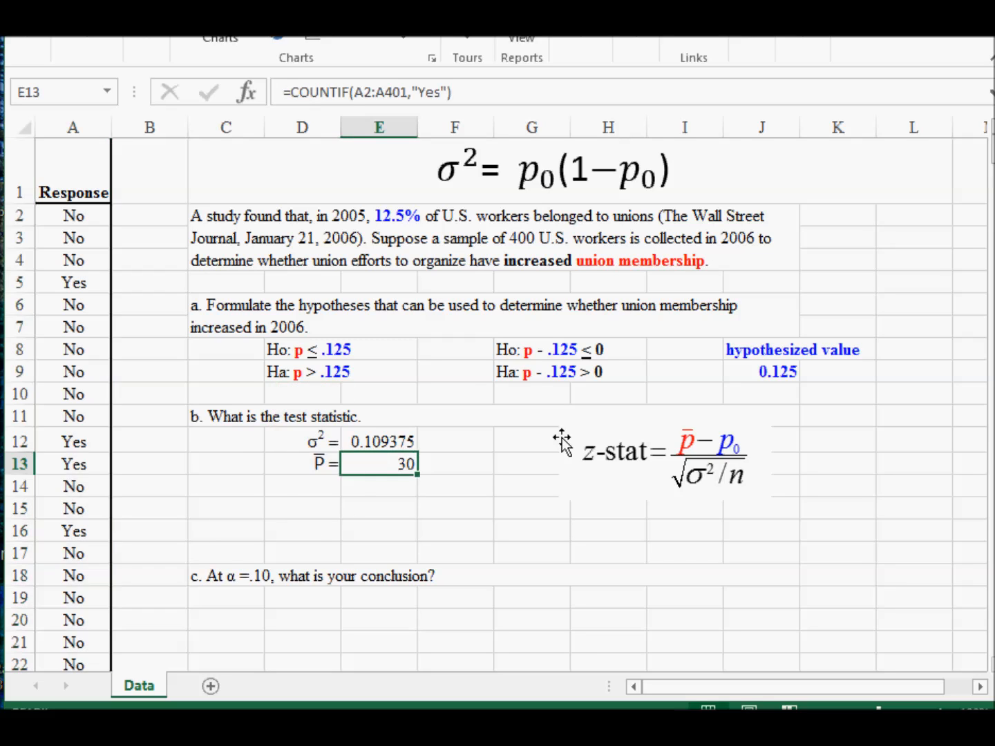
click(488, 87)
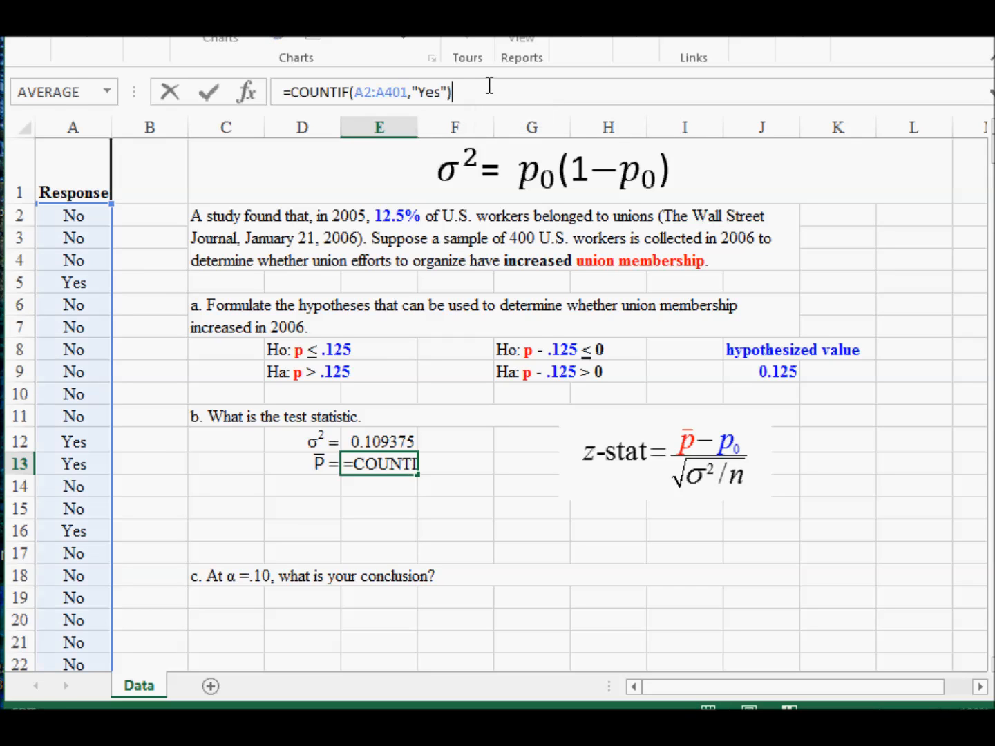
text(/)
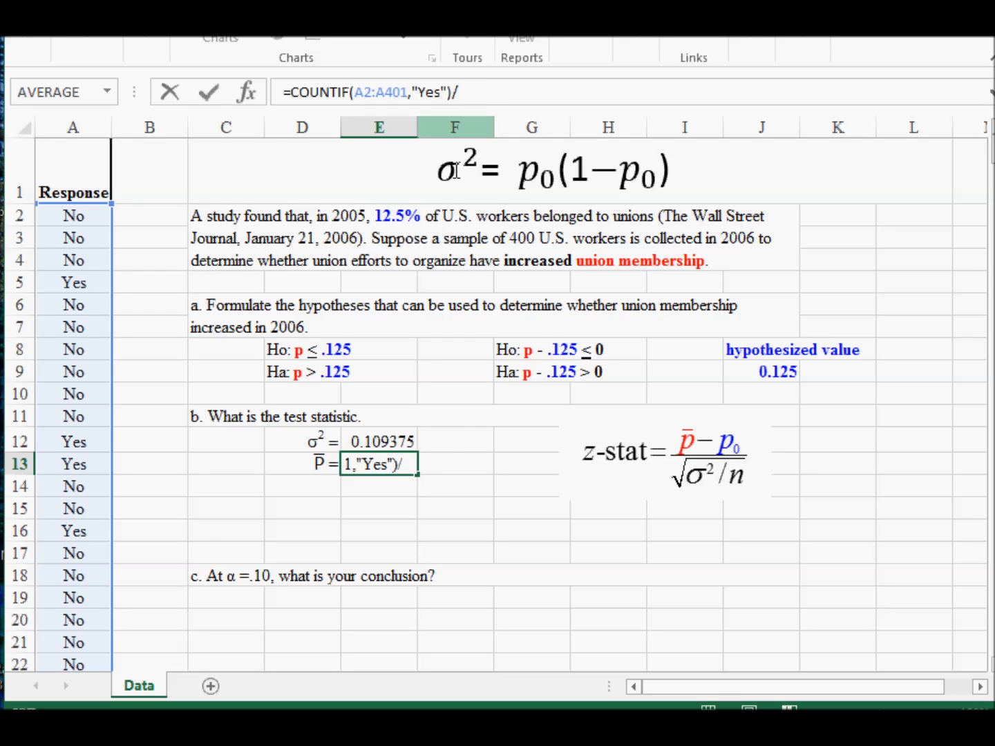
click(384, 489)
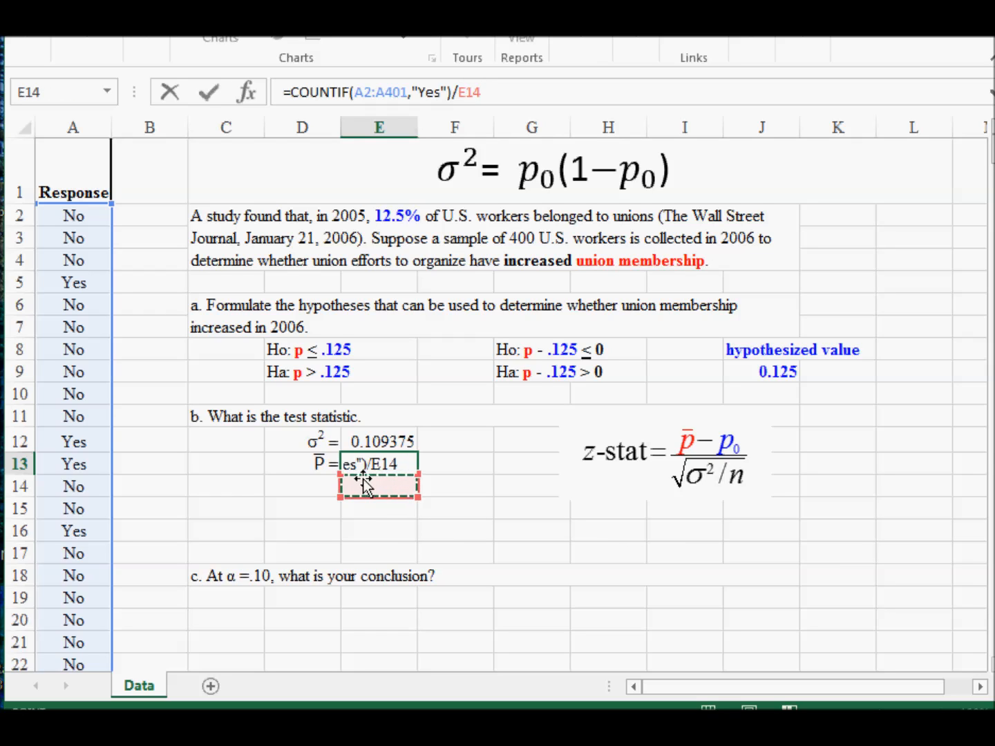
key(Return)
- Label D14 as "n =" and enter the sample size 400 in E14
key(Left)
text(n =)
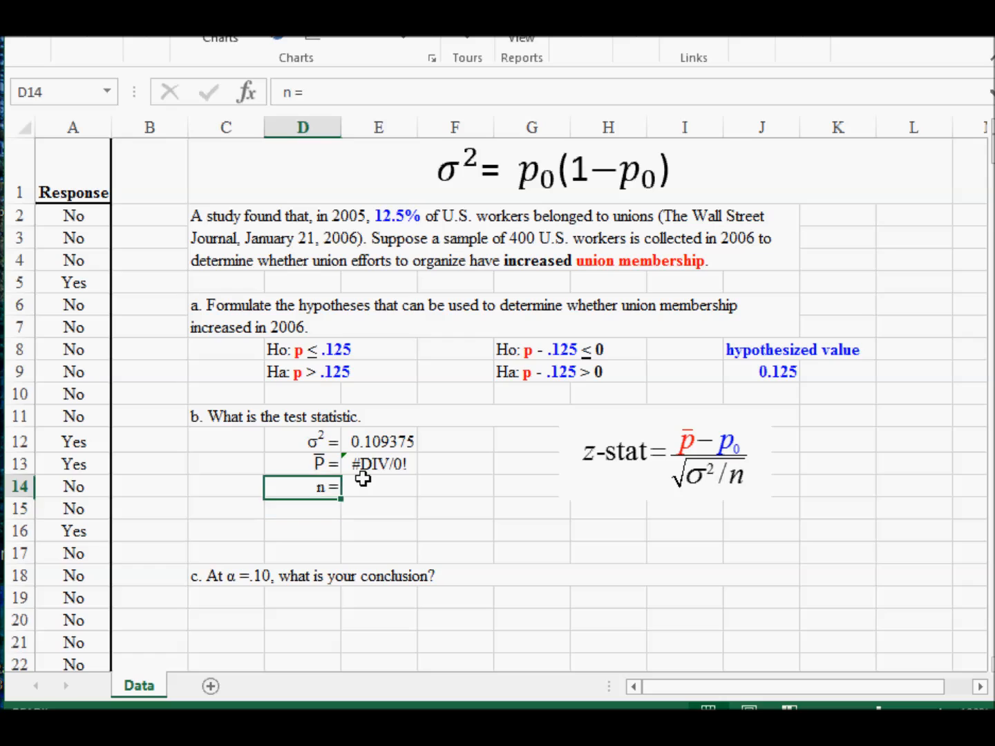
click(364, 478)
text(400)
key(Return)
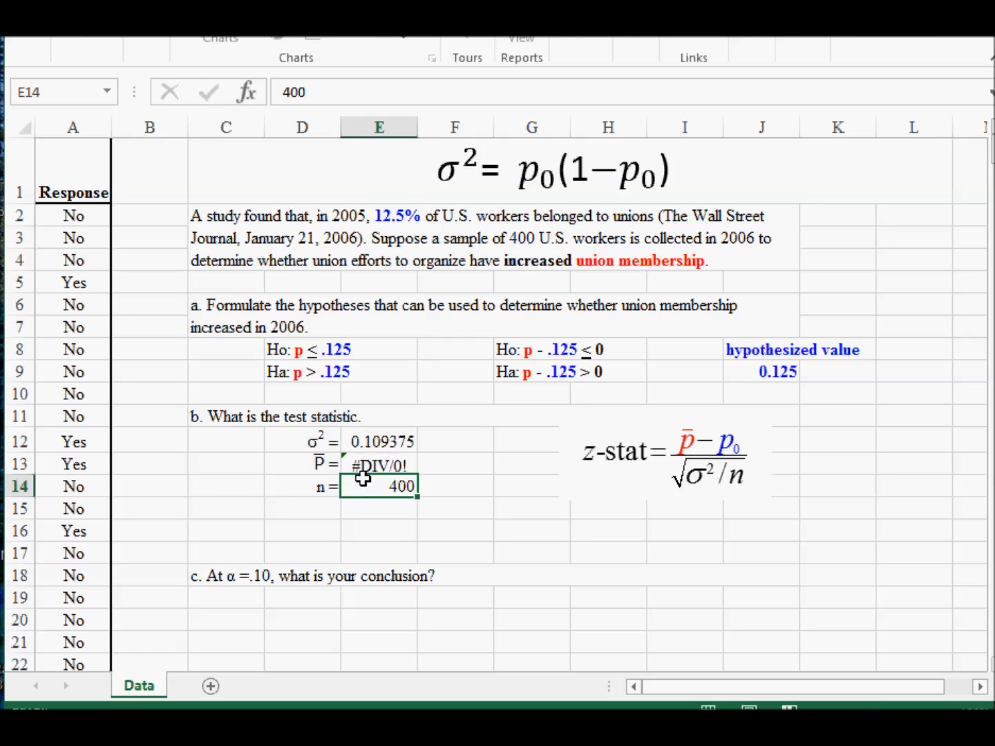
key(Up)
key(Up)
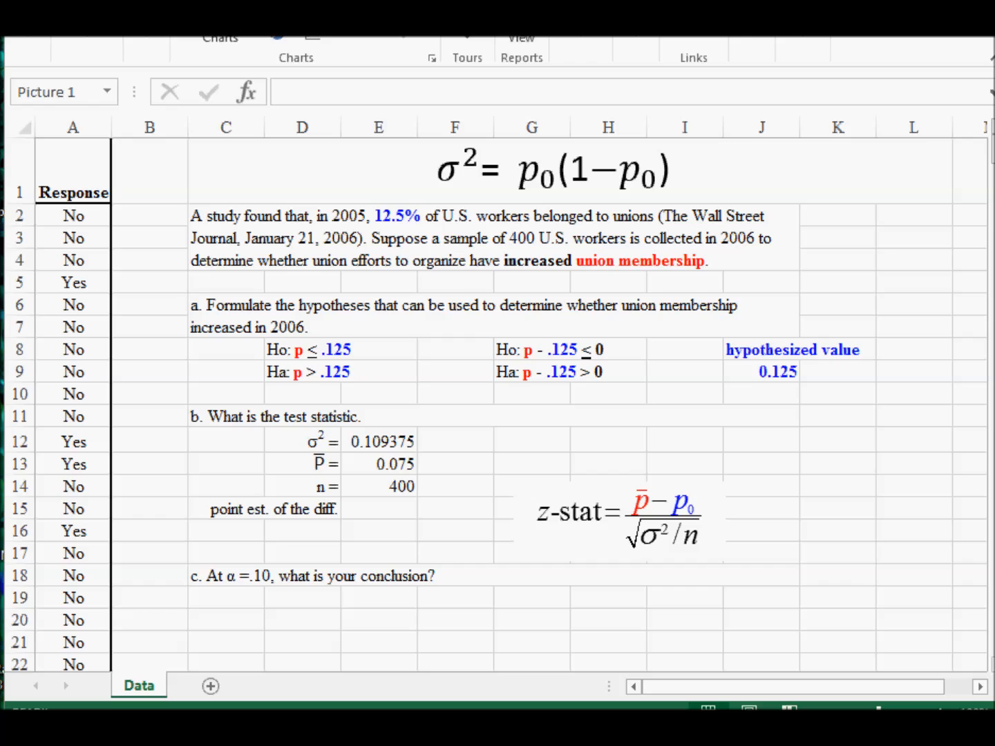
- Review the p - .125 > 0 expression in G9 and calculate the point estimate of the difference in E15 with =E13-J9
click(521, 374)
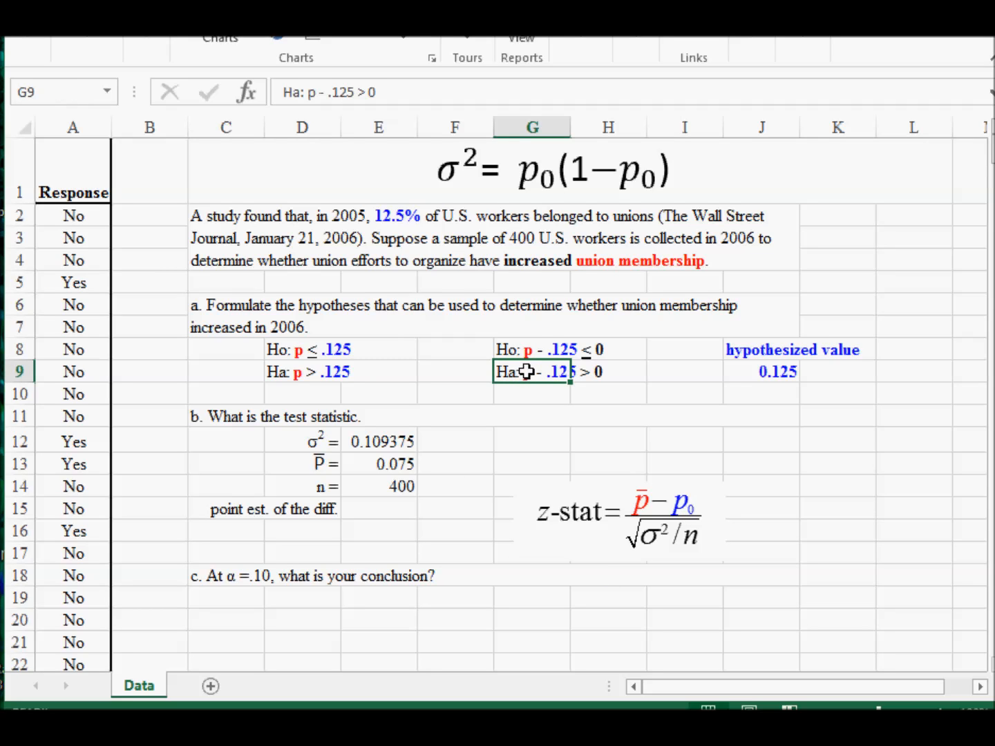
double_click(525, 375)
drag(525, 374, 603, 376)
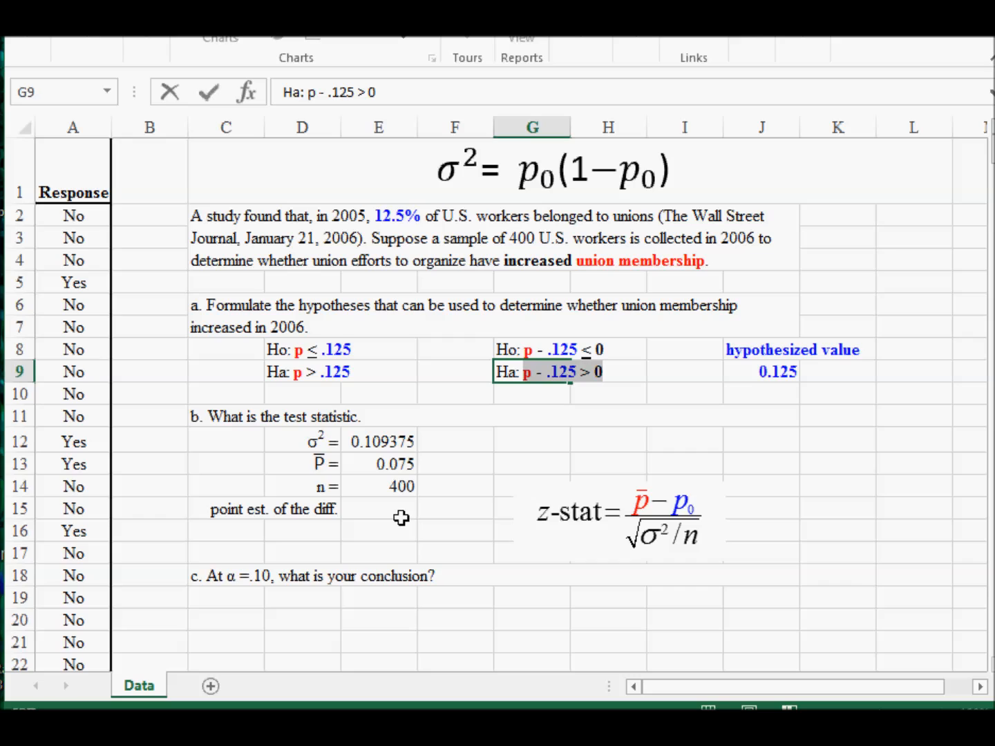
click(388, 509)
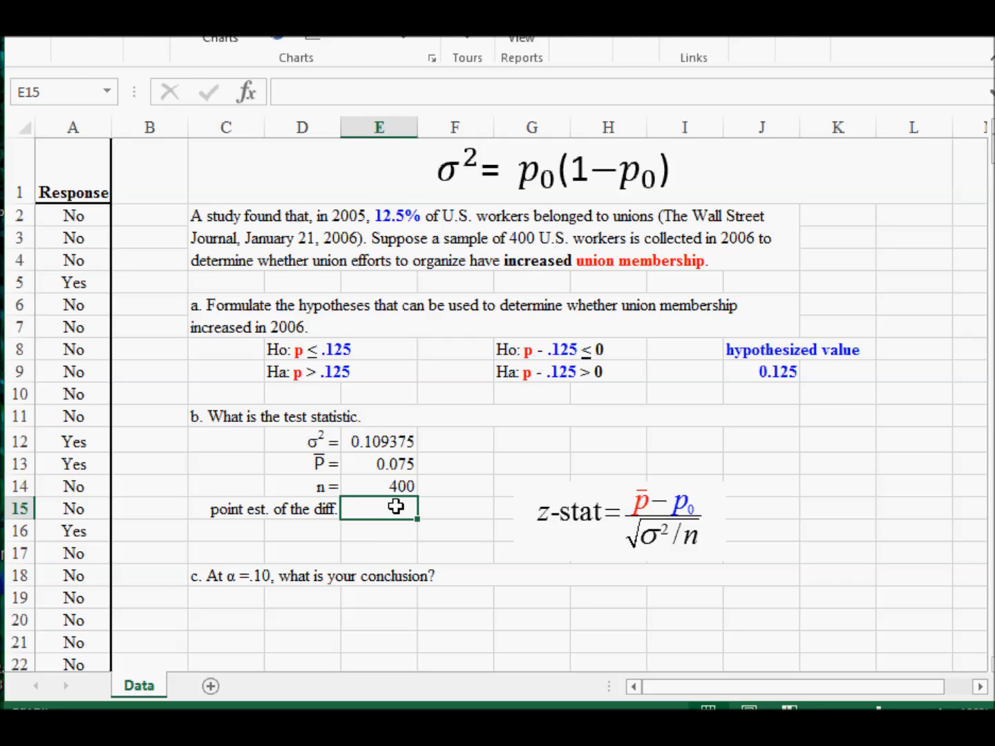
text(=)
key(Up)
key(Up)
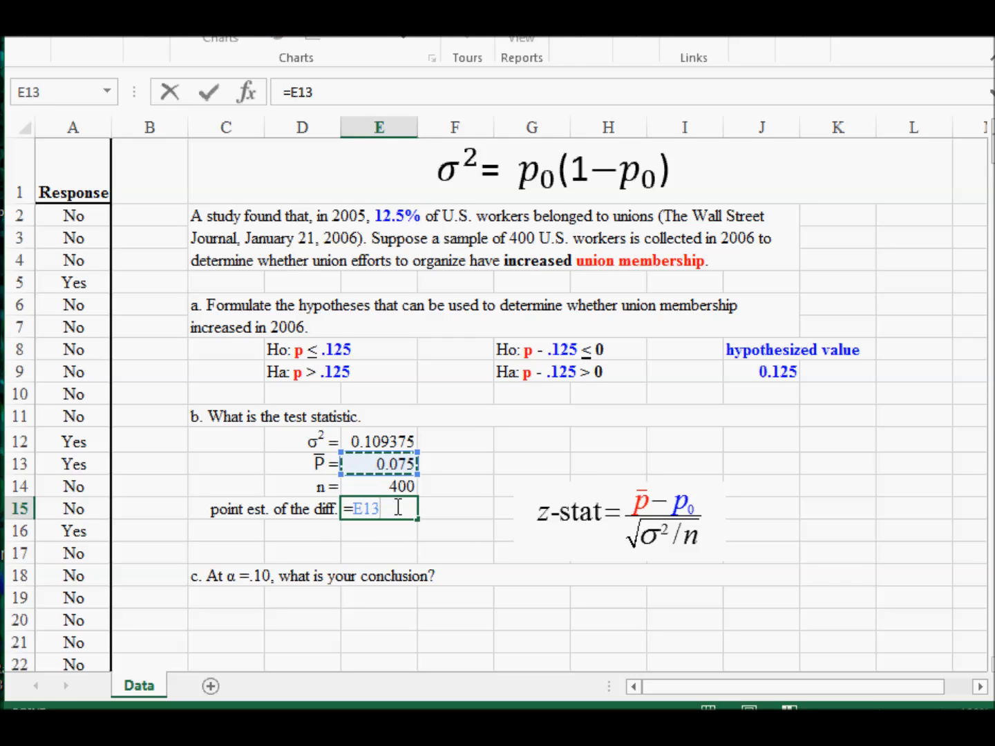
text(-)
key(Up)
key(Up)
key(Up)
key(Up)
key(Up)
key(Up)
key(Right)
key(Right)
key(Right)
key(Right)
key(Right)
key(Return)
key(Return)
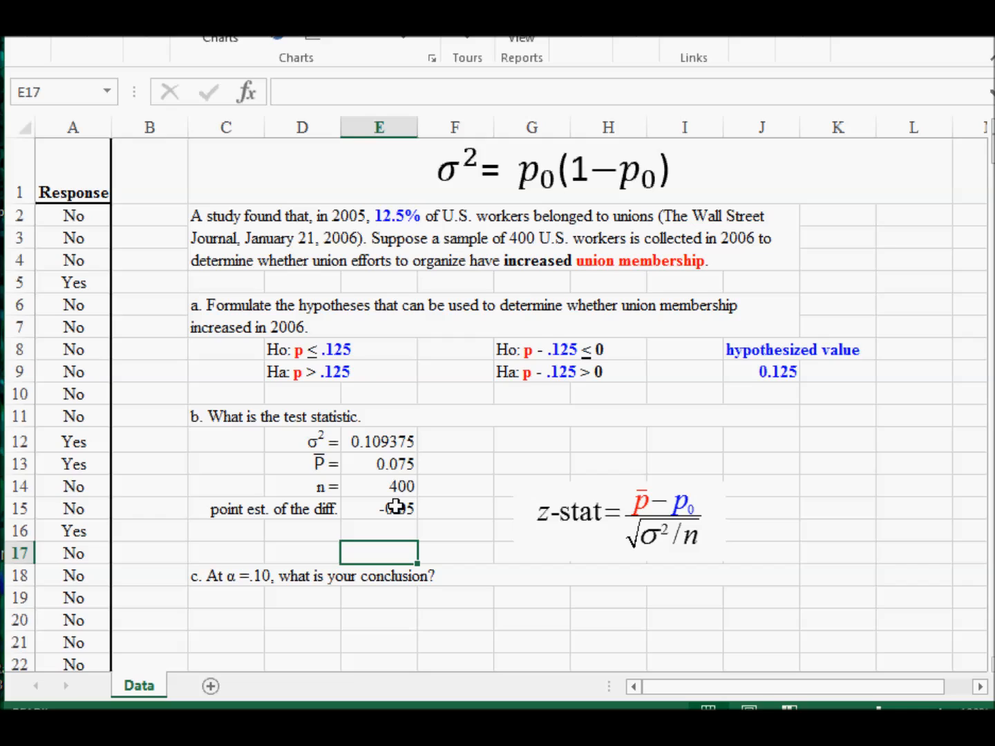
- Compare the alternative hypothesis in D9 with the point estimate of the difference in E15
click(536, 446)
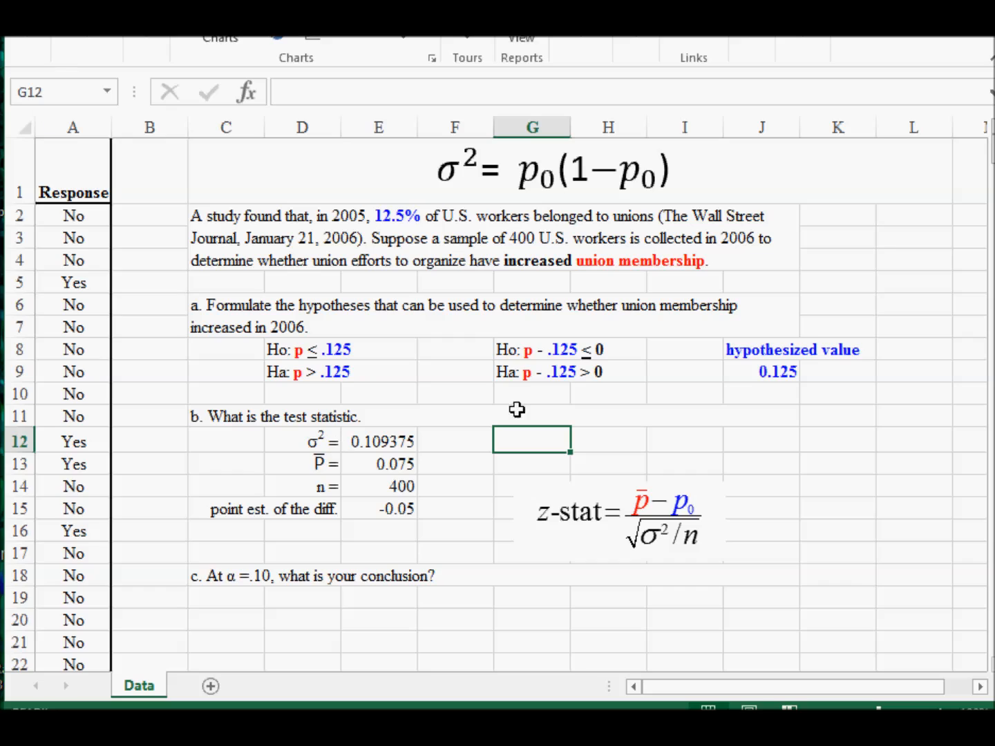
click(279, 378)
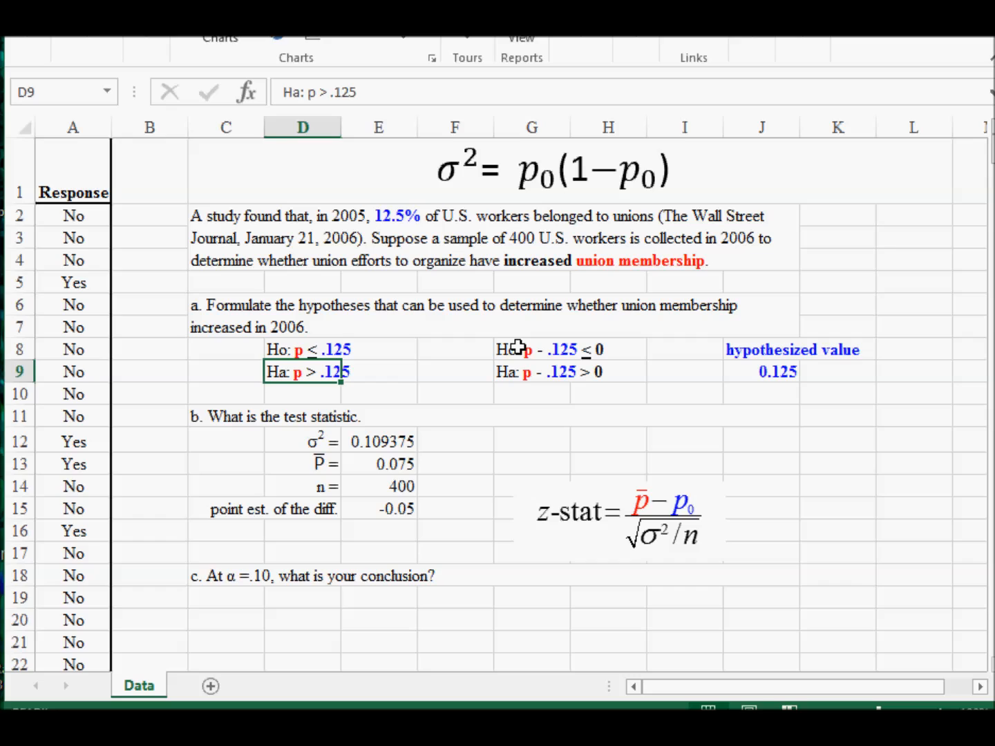
click(397, 510)
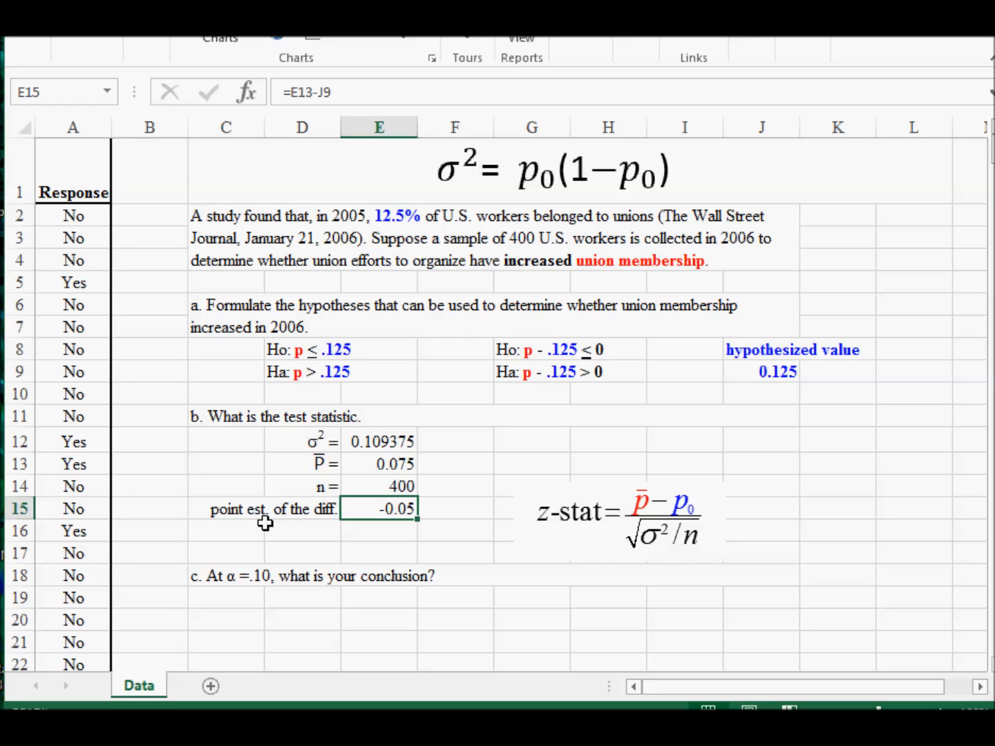
- Label D16 as "std error =" below the point estimate of the difference
click(290, 529)
text(s2 =)
key(BackSpace)
key(BackSpace)
key(BackSpace)
text(td error =)
key(Return)
key(Up)
- Calculate the standard error in E16 from the variance and sample size with =SQRT(E12/E14)
click(352, 529)
text(=sq)
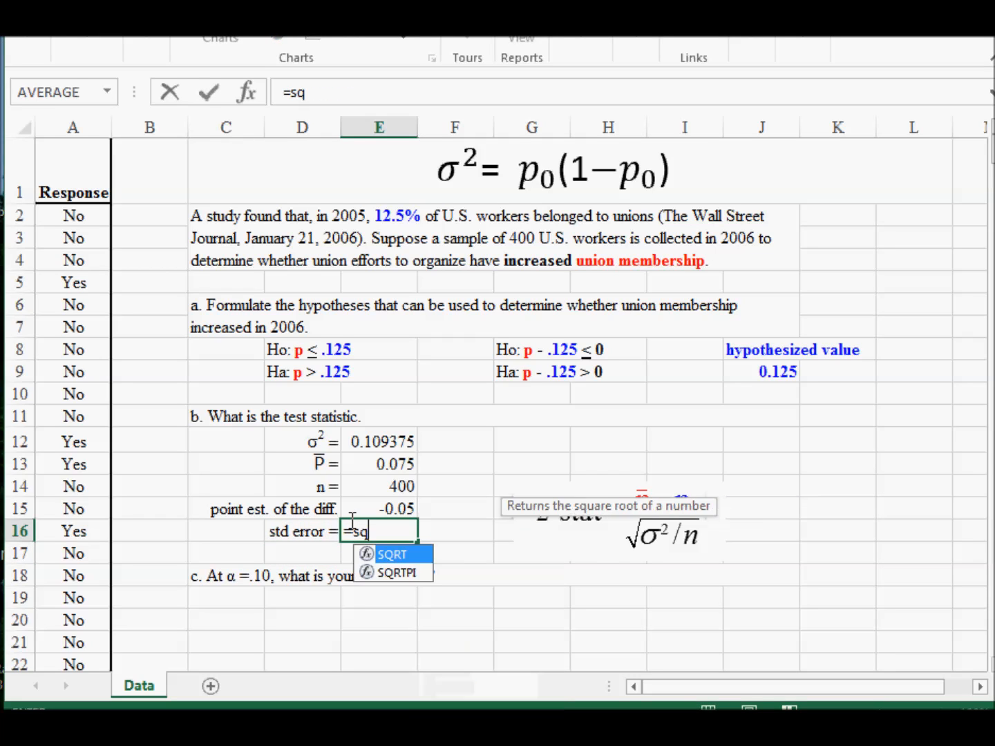
text(rt()
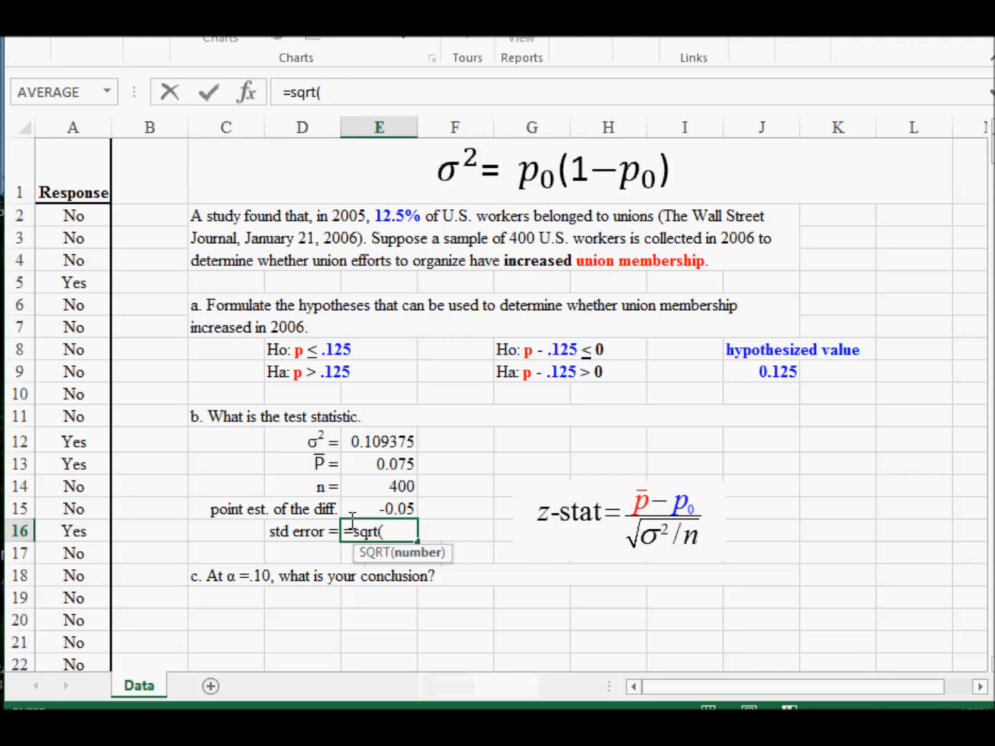
key(Up)
key(Up)
key(Up)
key(Up)
text(/)
key(Up)
key(Up)
text())
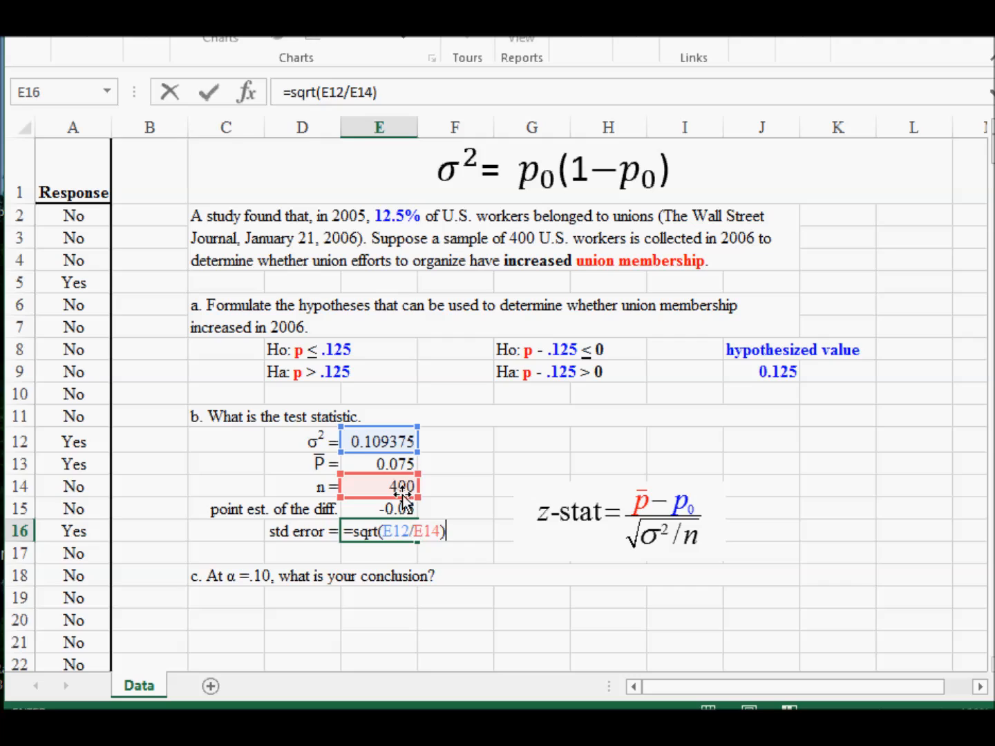
key(Return)
- Label D17 as "z-stat =" below the standard error
key(Left)
text(t)
key(BackSpace)
text(z-stat =)
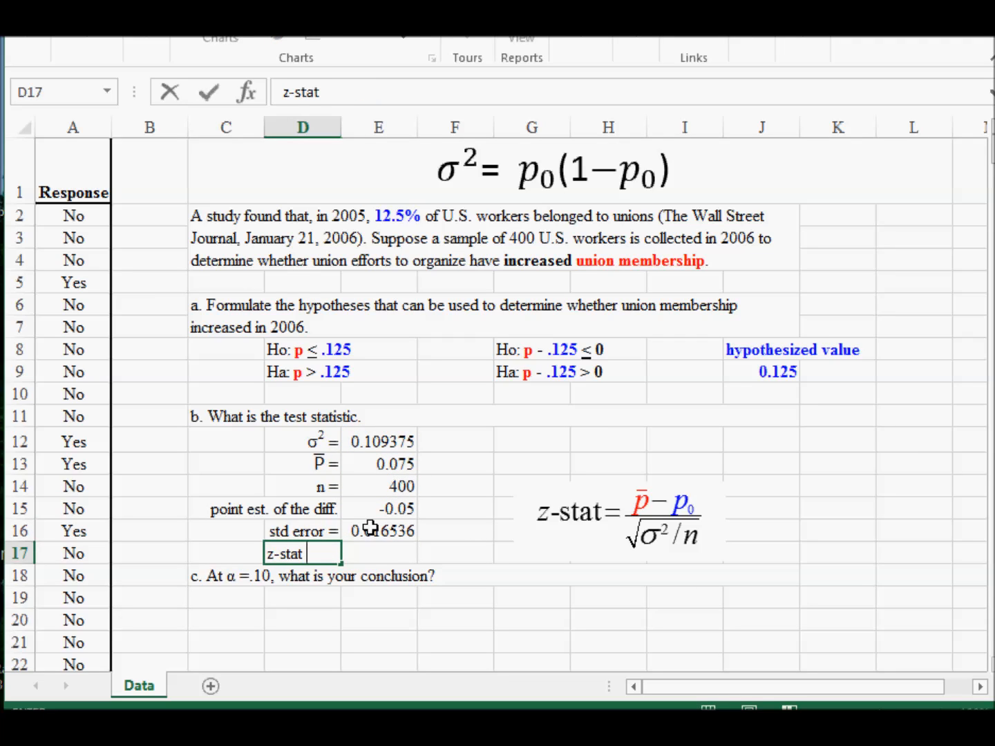
key(Return)
- Calculate the z-statistic in E17 by dividing the point estimate by the standard error with =E15/E16
key(Up)
key(Right)
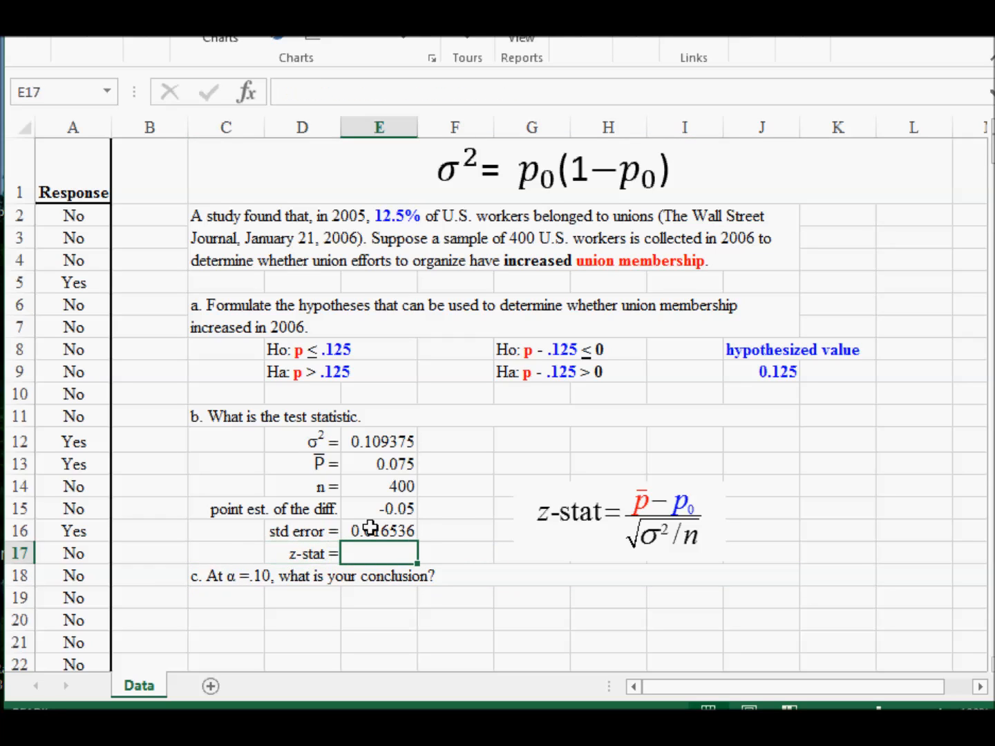
text(=)
key(Up)
key(Up)
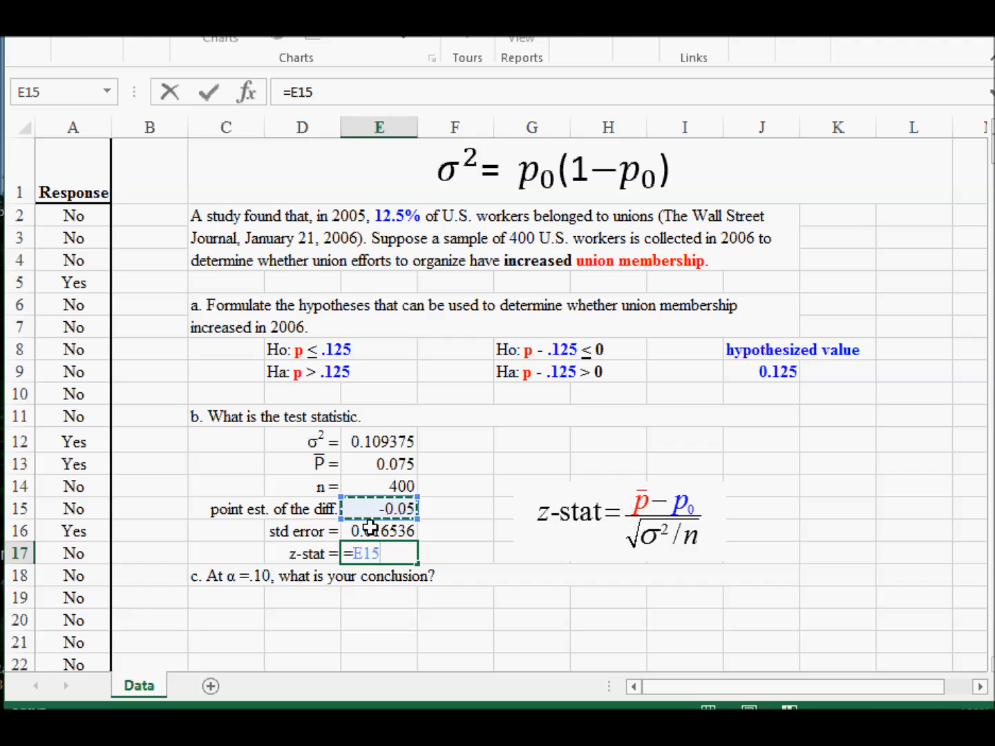
text(/)
click(370, 528)
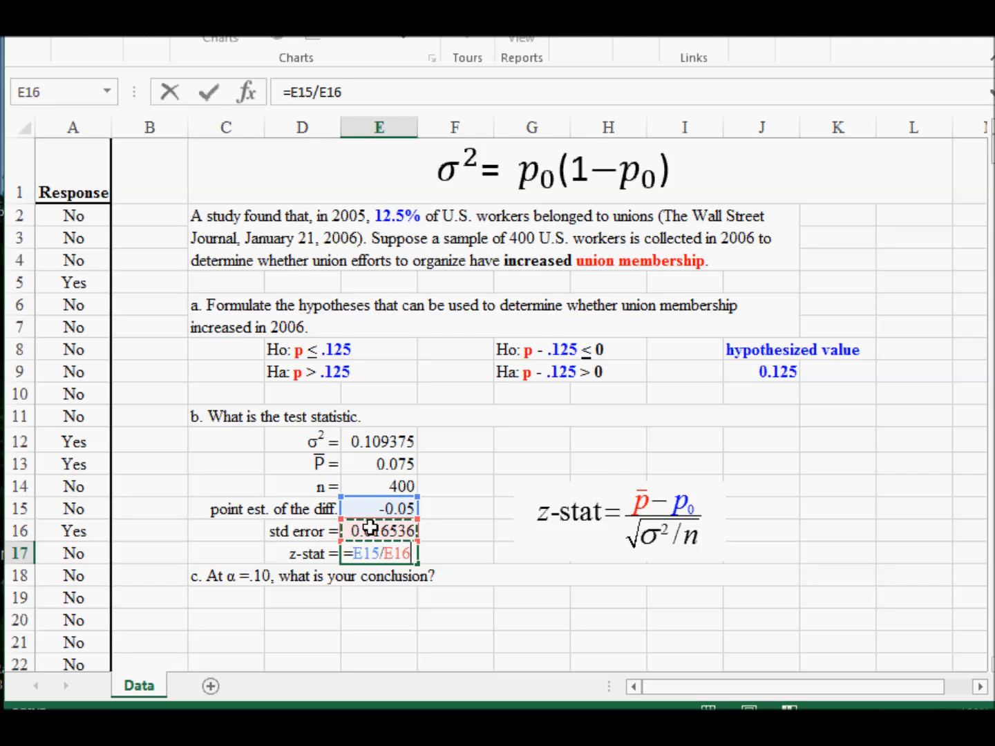
key(Return)
key(Up)
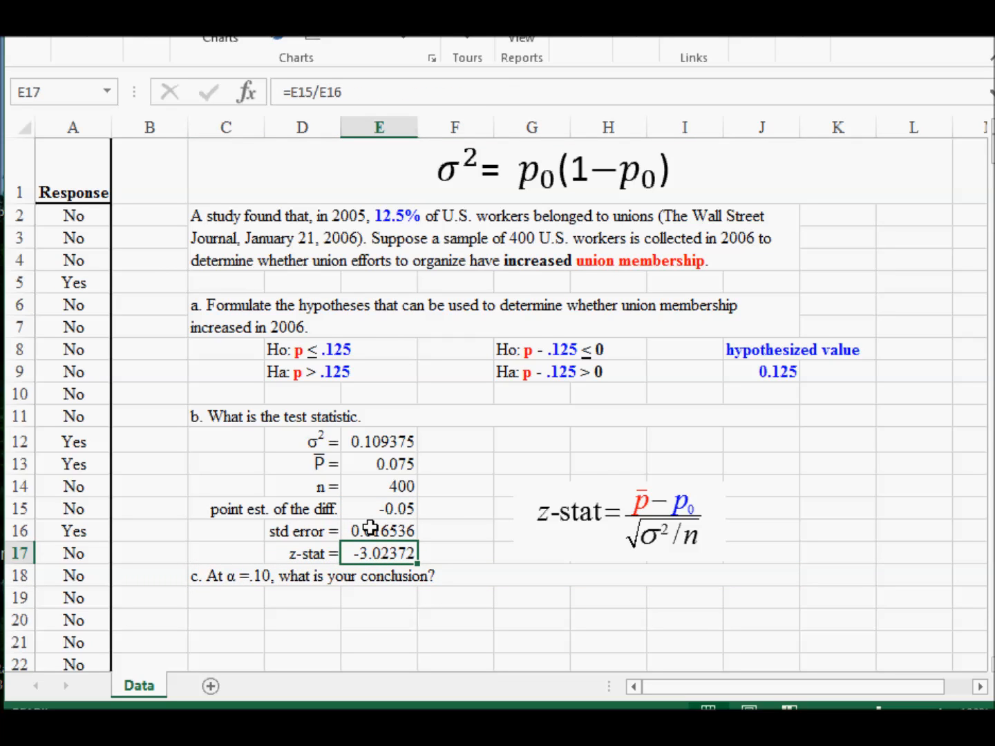
- Move the question c text down two rows to C20
click(207, 577)
drag(216, 586, 234, 609)
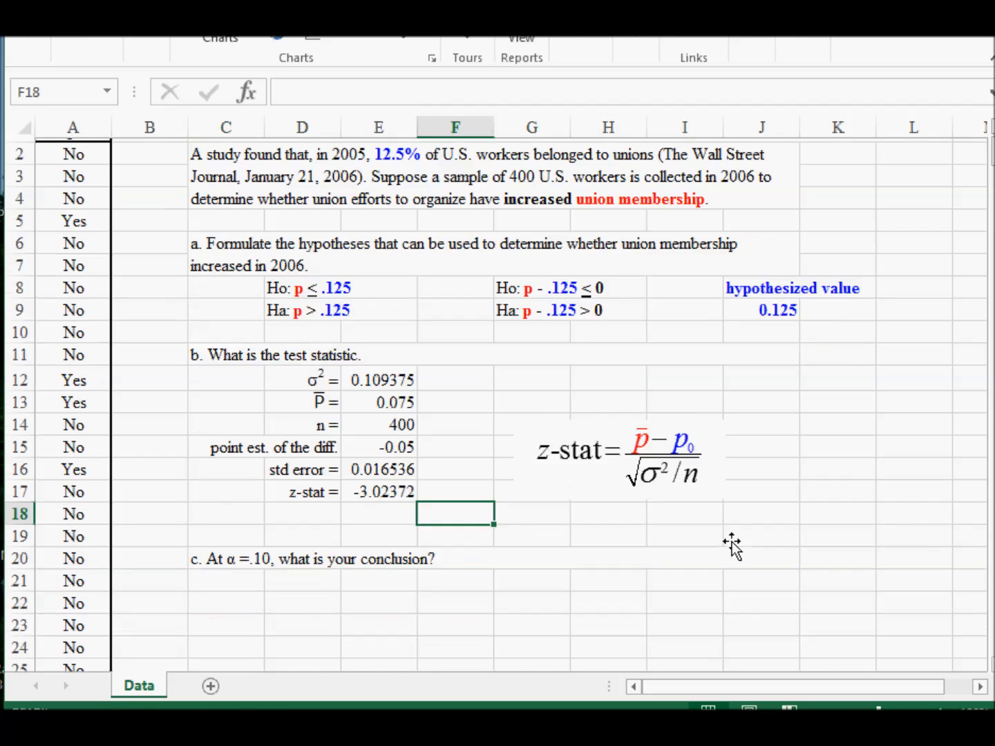
- Enter the label "significance" in D22, the letter a in E22 and the significance level .10 in F22
scroll(731, 546, down, 1)
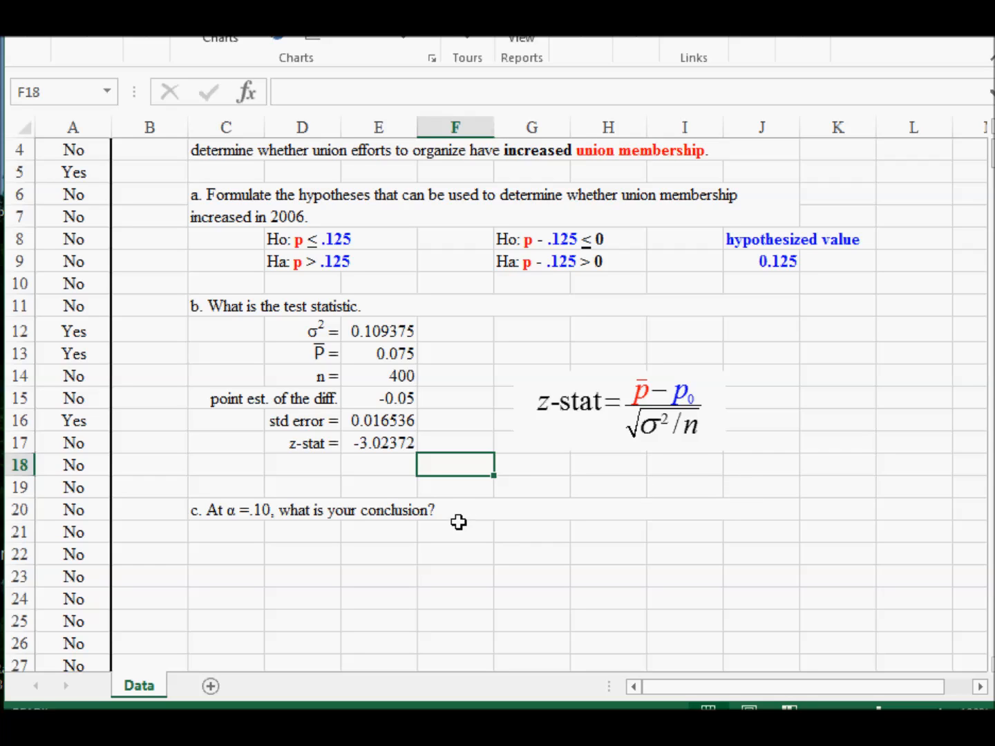
click(307, 554)
text(sin)
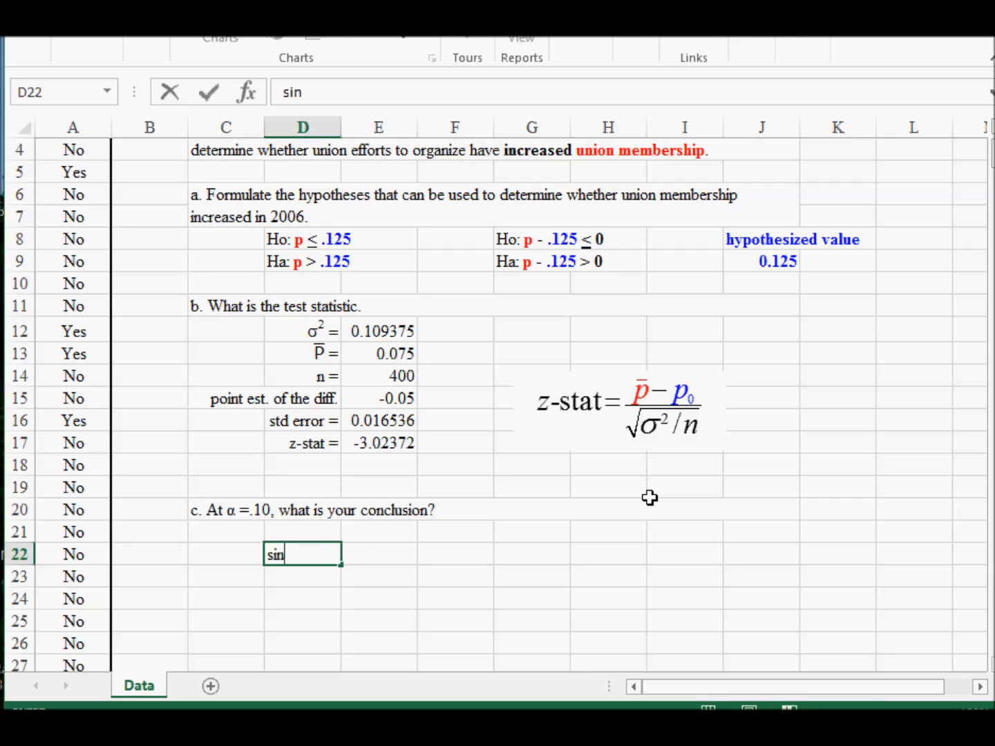
key(BackSpace)
text(gnificance a)
key(Tab)
key(Tab)
text(.10)
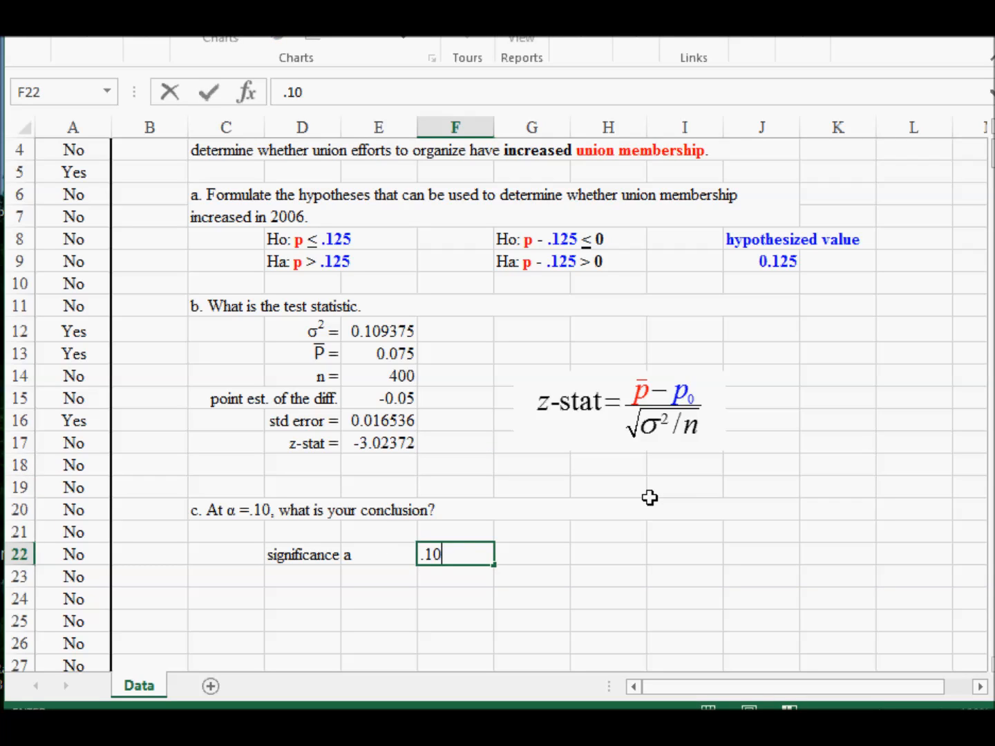
- Format the letter in E22 as a centred Greek α
key(Left)
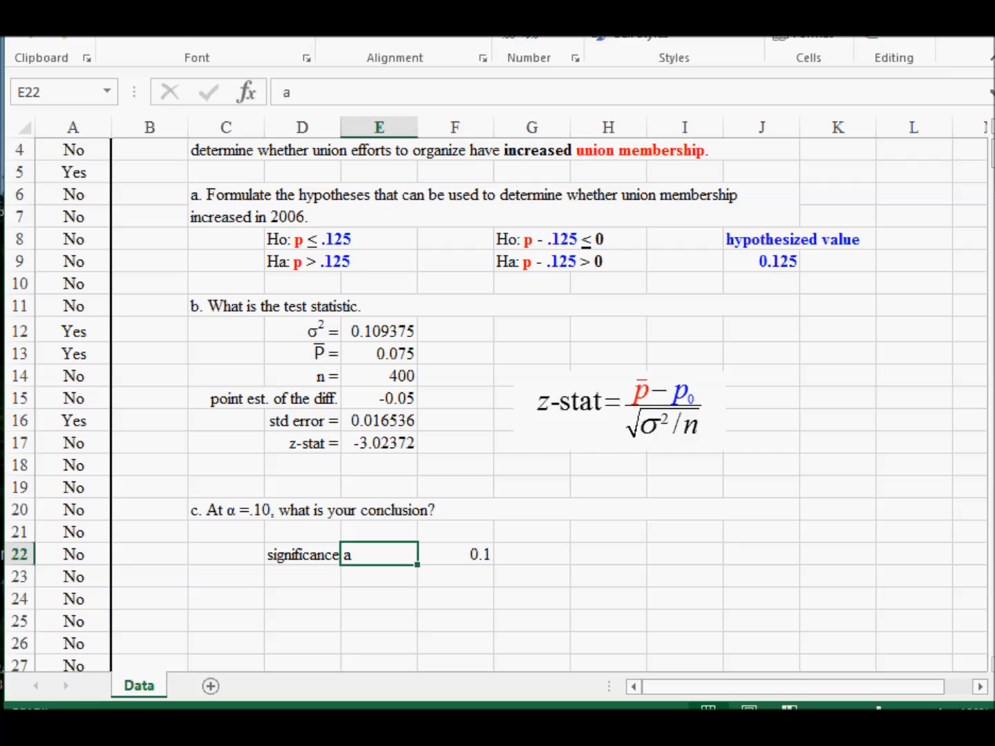
key(Return)
key(Down)
key(Up)
click(469, 555)
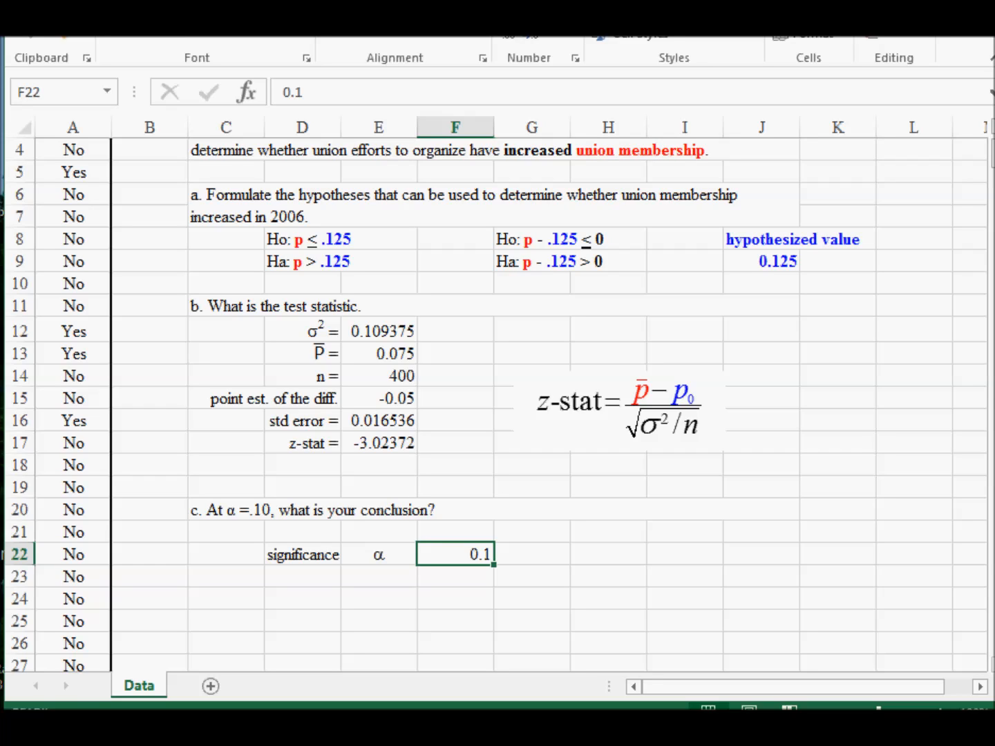
- Copy the α label and its value from E22:F22 to row 23, and change the label in E23 to α/1
click(312, 262)
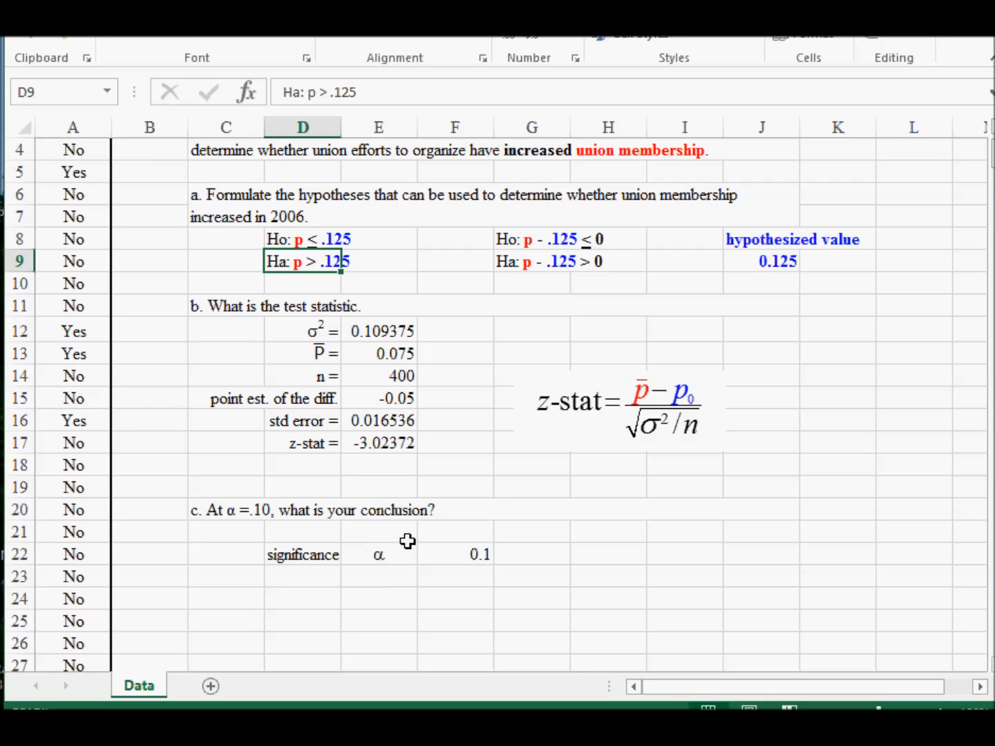
drag(380, 554, 428, 553)
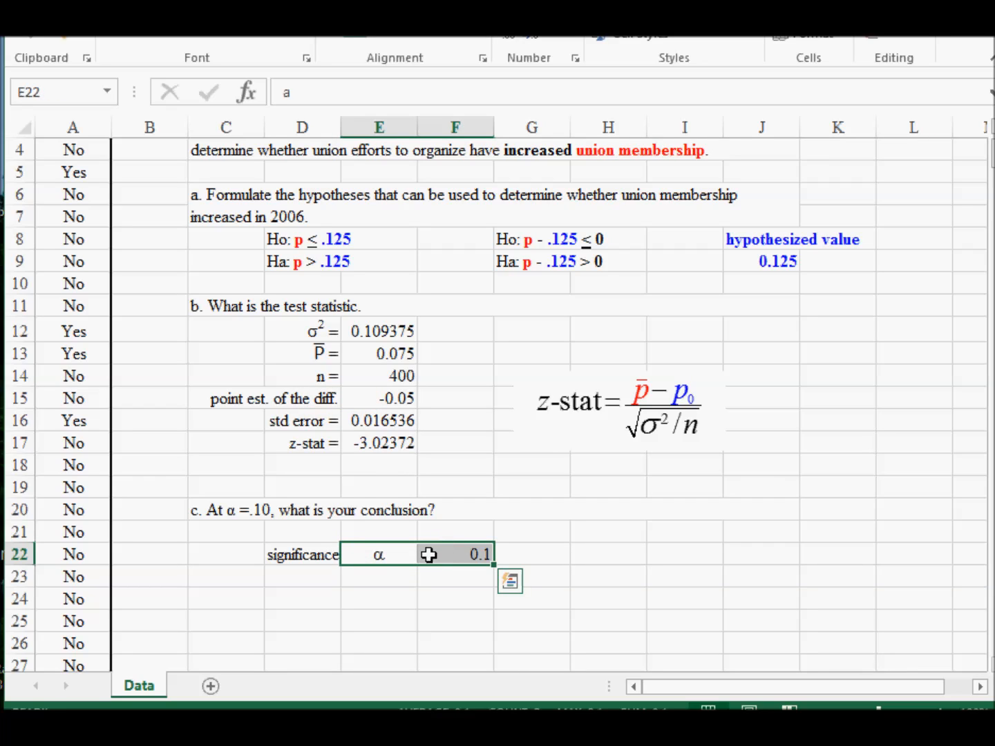
key(ctrl+c)
click(383, 581)
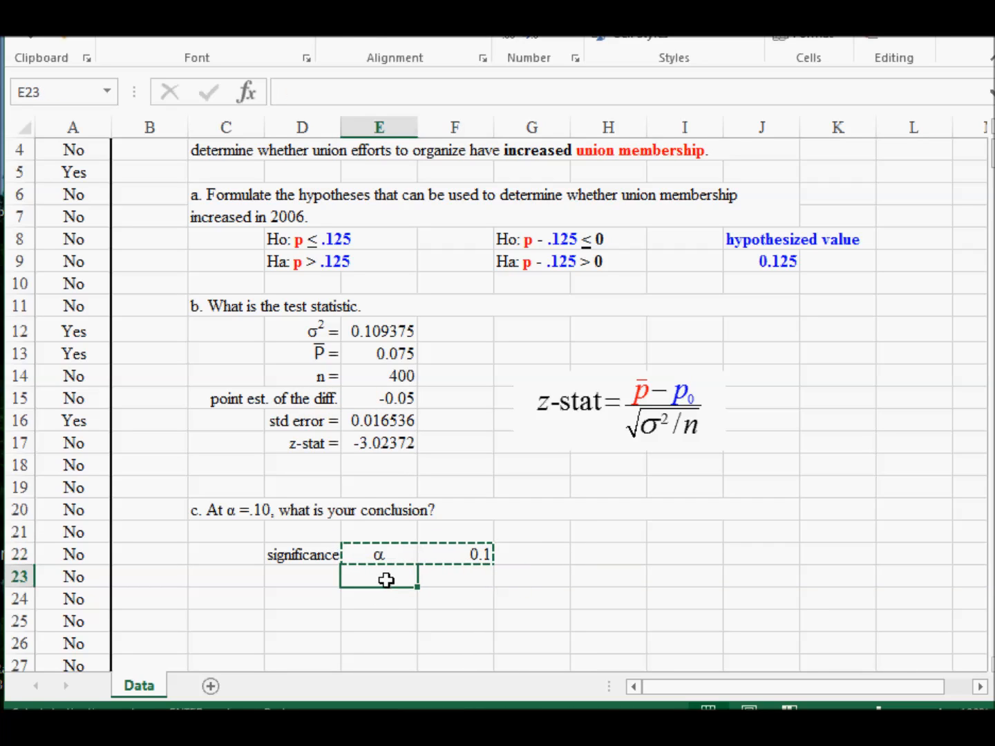
key(ctrl+v)
double_click(401, 581)
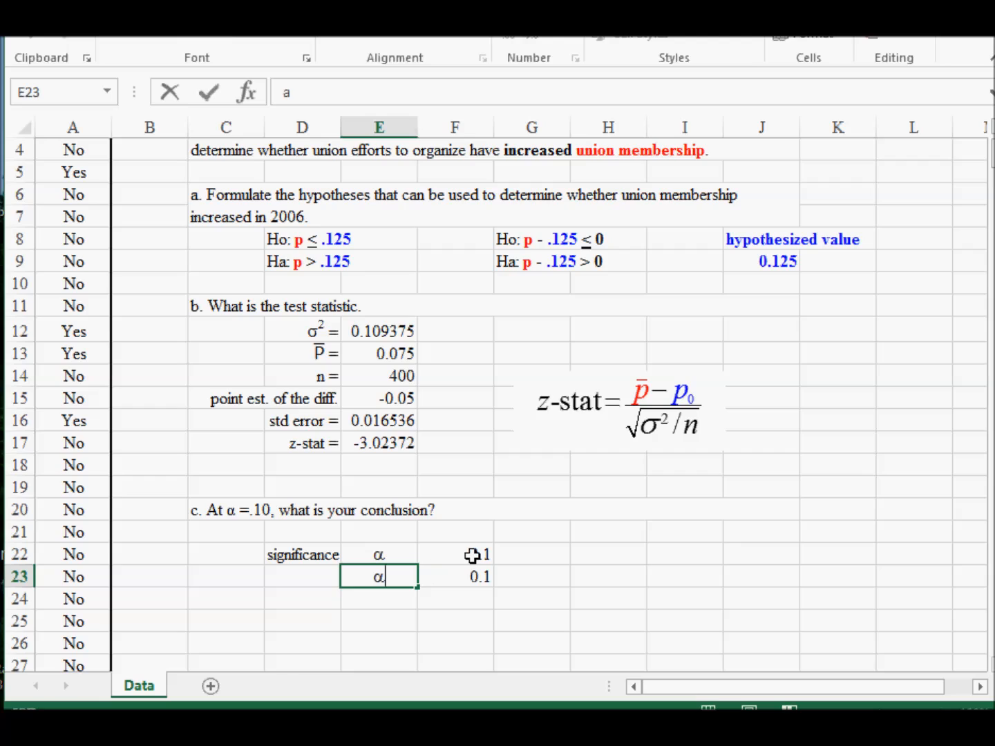
text(/1)
key(Return)
key(Up)
key(Right)
key(Right)
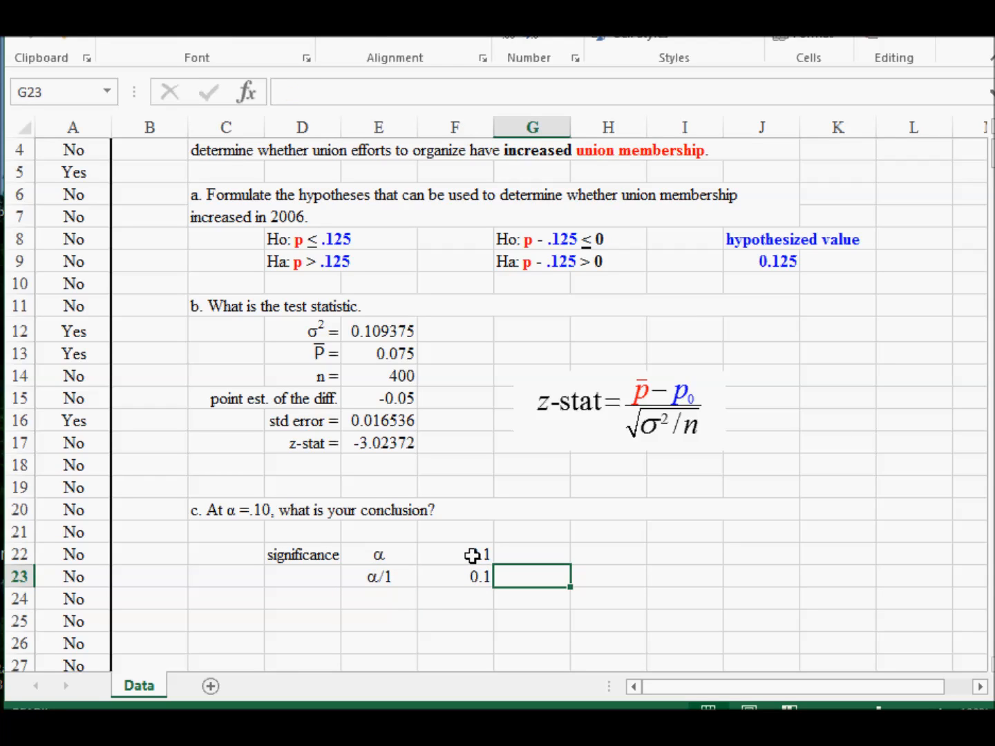
- Examine the calculated z-statistic in E17
text(()
key(BackSpace)
key(Up)
key(Up)
key(Up)
key(Up)
key(Up)
key(Up)
key(Up)
key(Up)
key(Up)
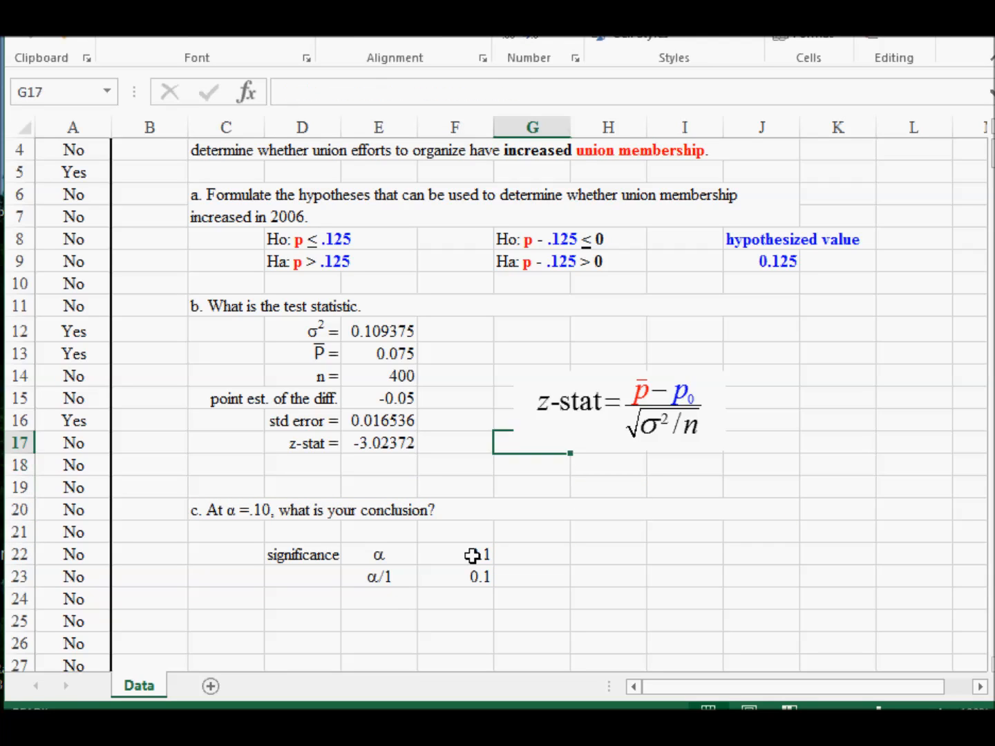
key(Left)
key(Left)
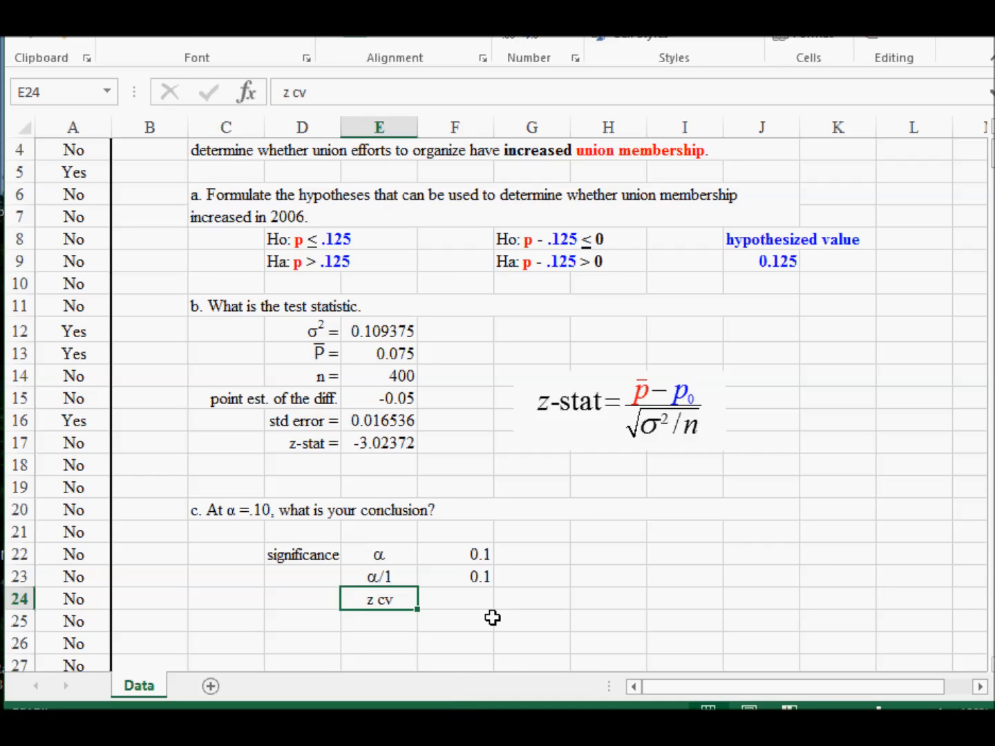
- Add the table lookup notes "(column)" in G23, "infinity" in H23 and "(row)" in I23
click(553, 578)
text(()
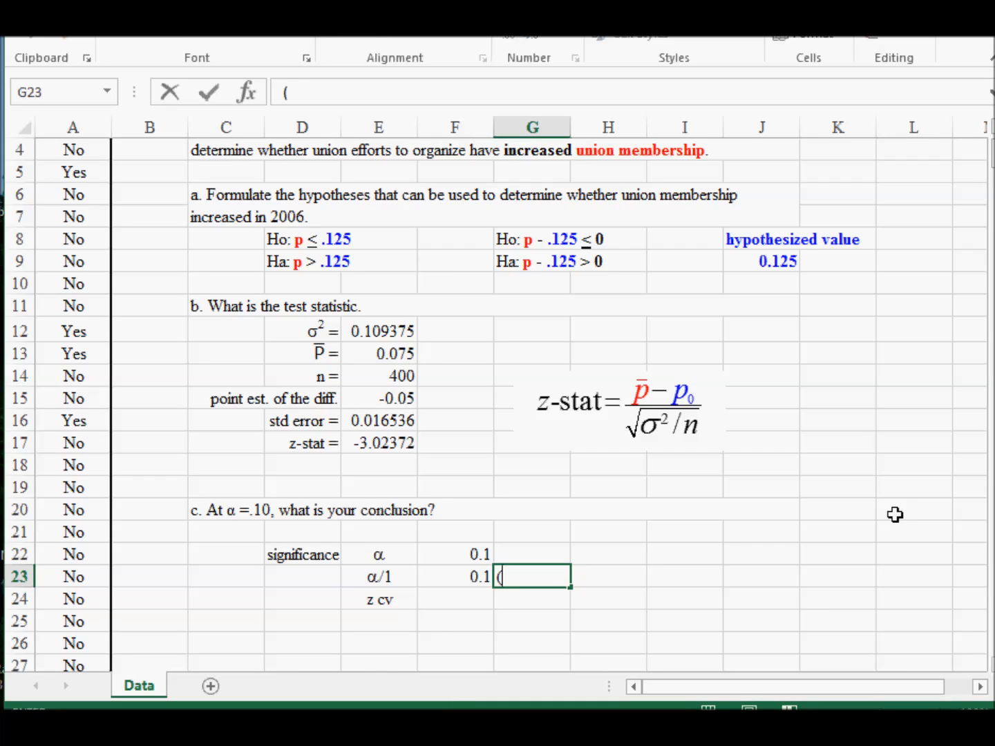
text(column))
key(Return)
key(Up)
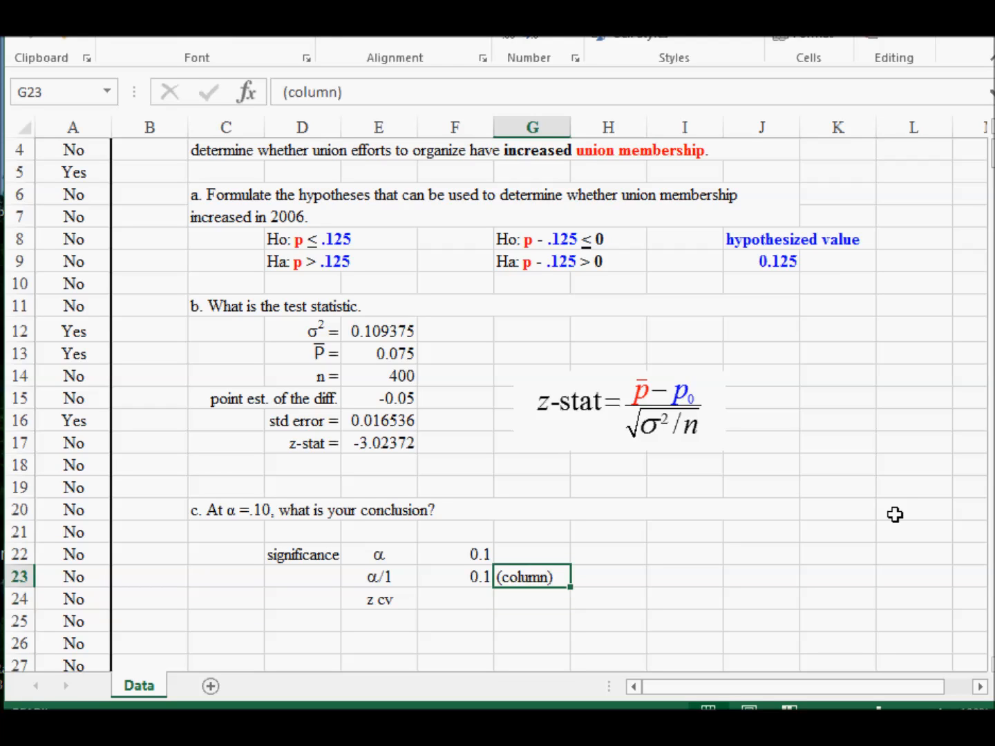
key(Right)
text(in)
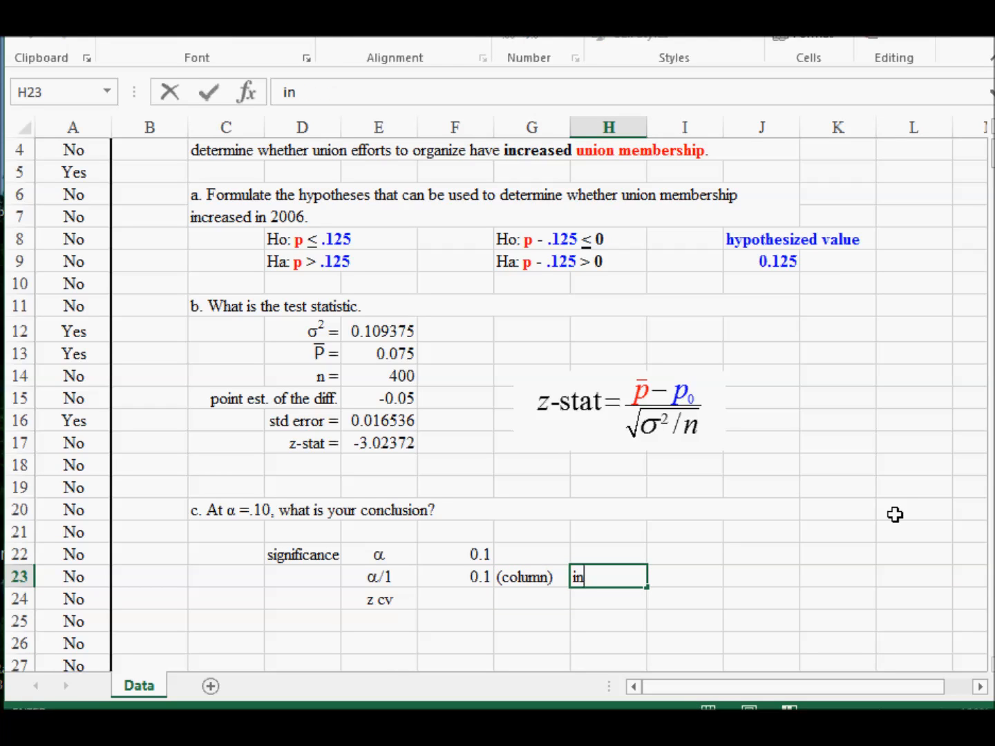
text(finity)
key(Right)
text((row))
key(Return)
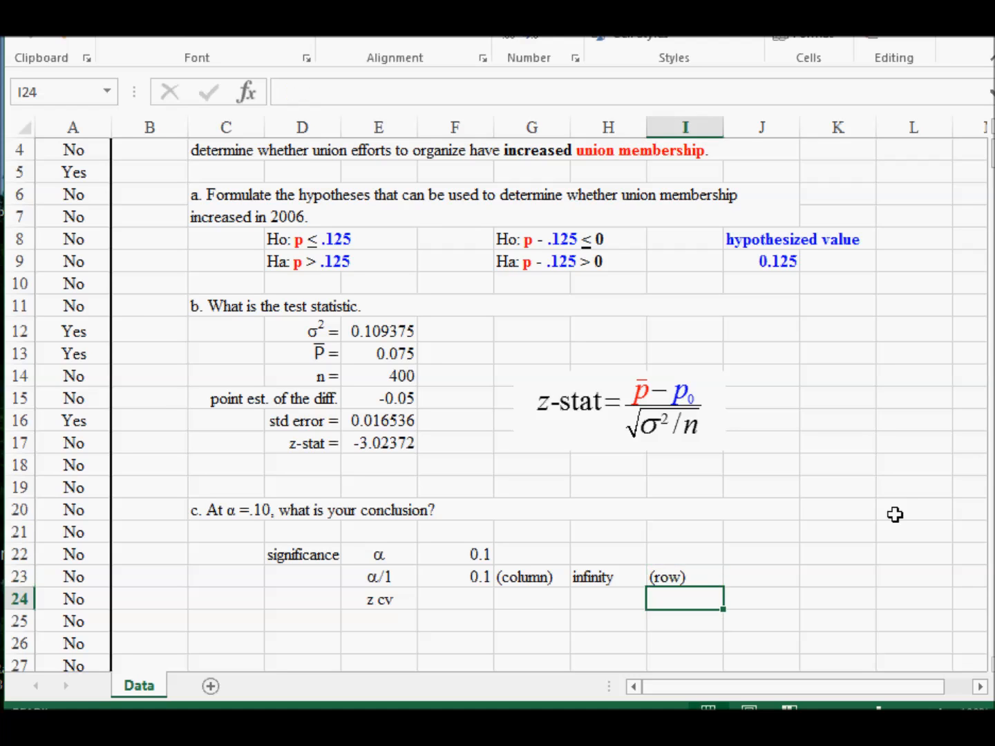
- Switch to tables.pdf in the browser and examine the standard normal table for the z value closest to a .10 cumulative probability
key(Left)
key(Left)
key(Left)
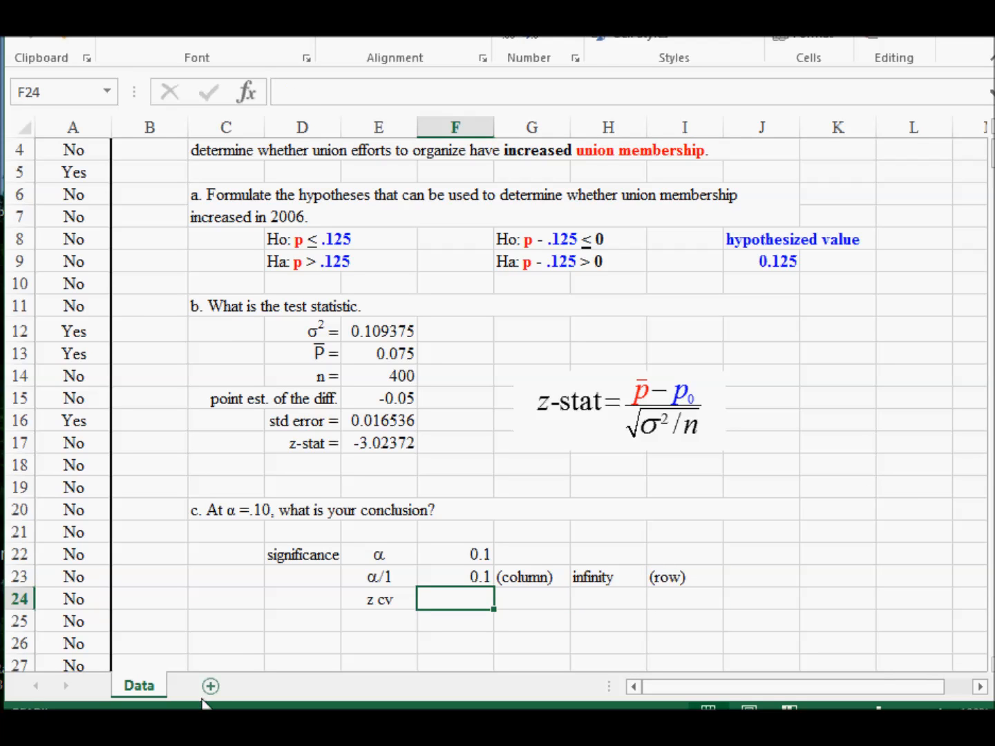
key(alt+Tab)
click(425, 384)
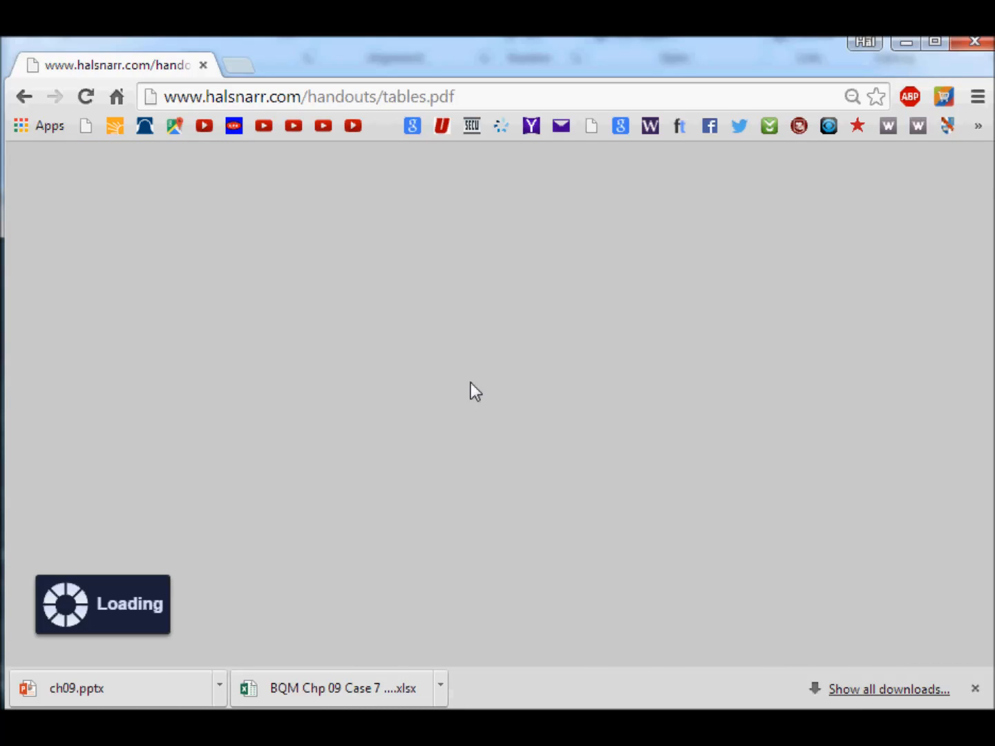
scroll(469, 383, down, 2)
scroll(470, 391, down, 2)
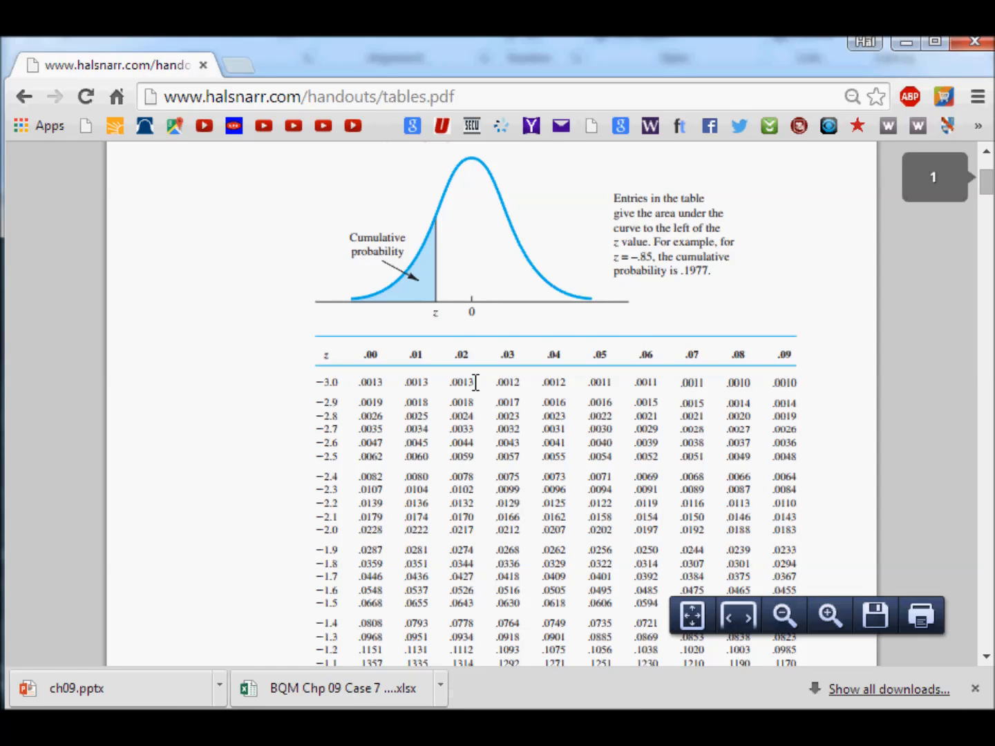
key(ctrl+0)
key(ctrl+equal)
scroll(474, 392, down, 3)
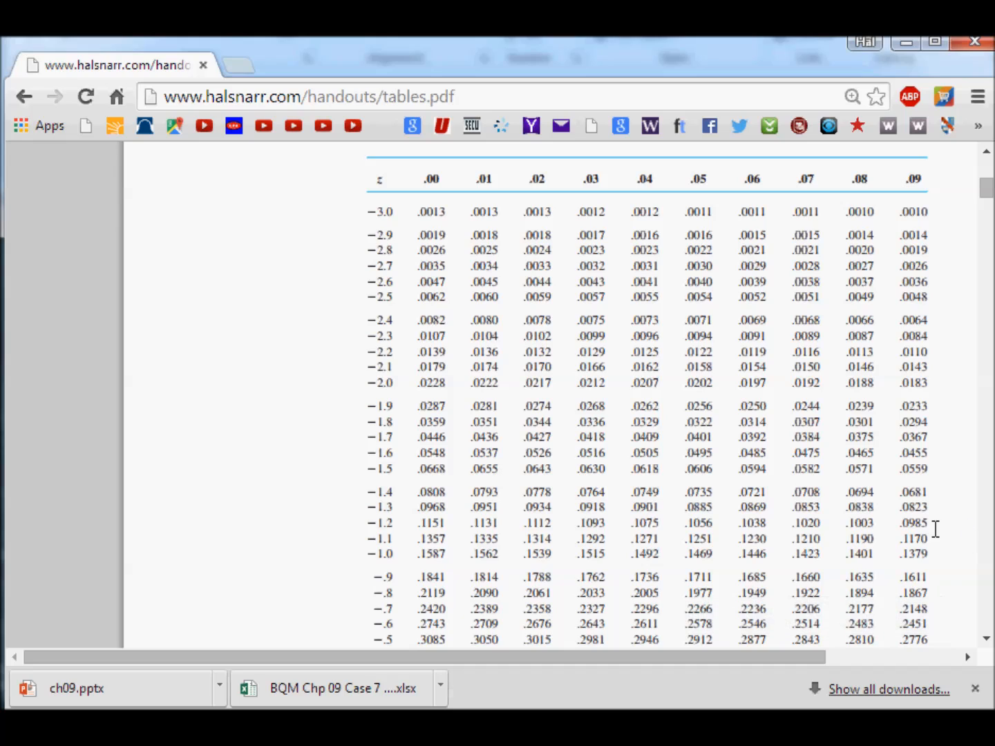
drag(848, 523, 888, 522)
drag(887, 521, 356, 517)
scroll(354, 510, up, 1)
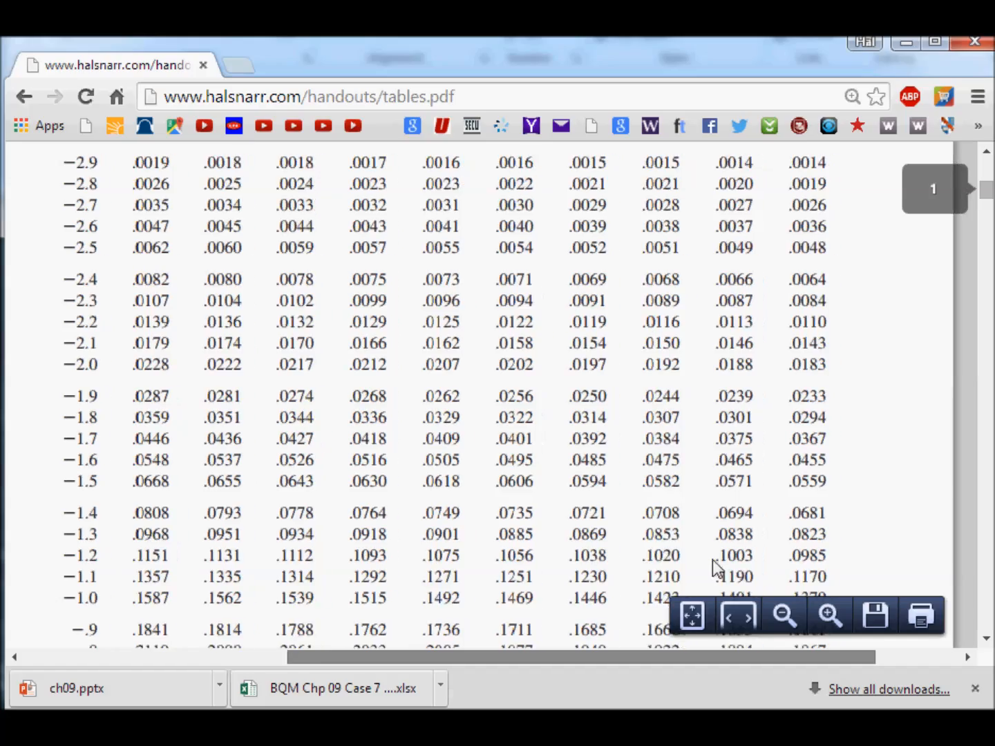
drag(707, 563, 729, 555)
scroll(728, 555, up, 5)
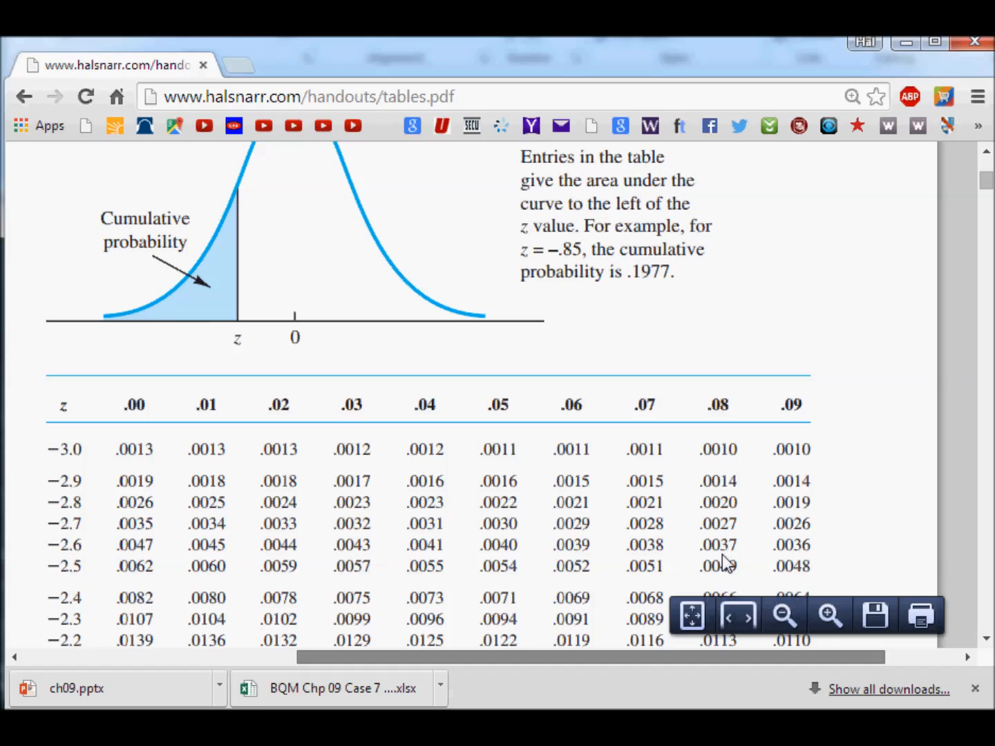
- Look up the critical value in the t distribution table where the .10 upper-tail column meets the infinity row
scroll(724, 562, down, 8)
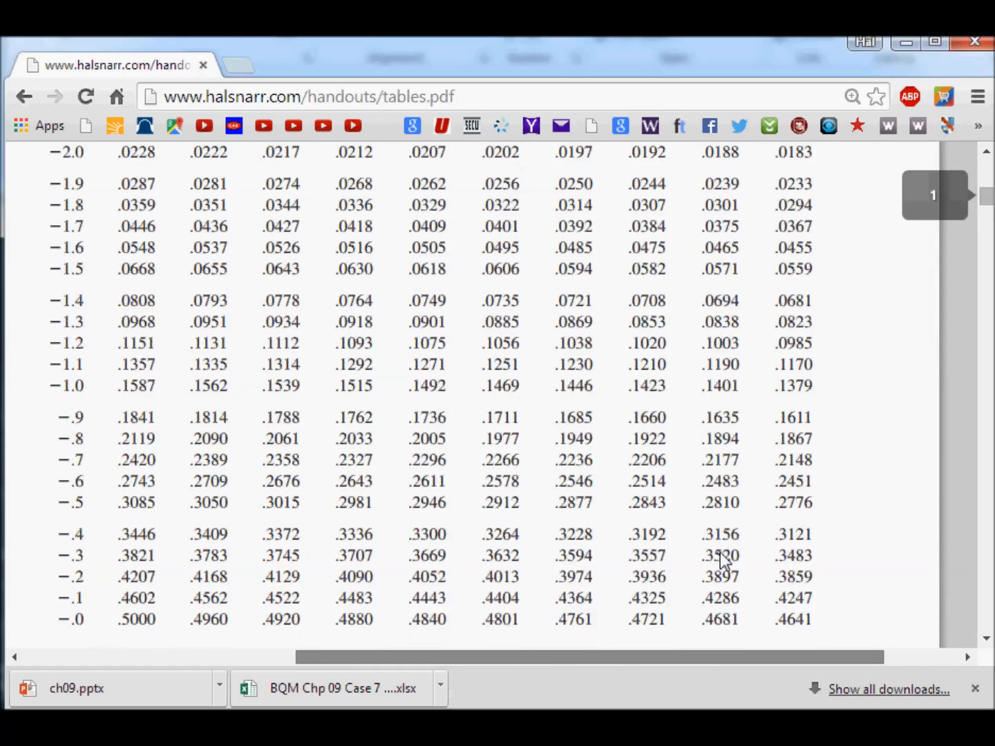
scroll(720, 552, down, 12)
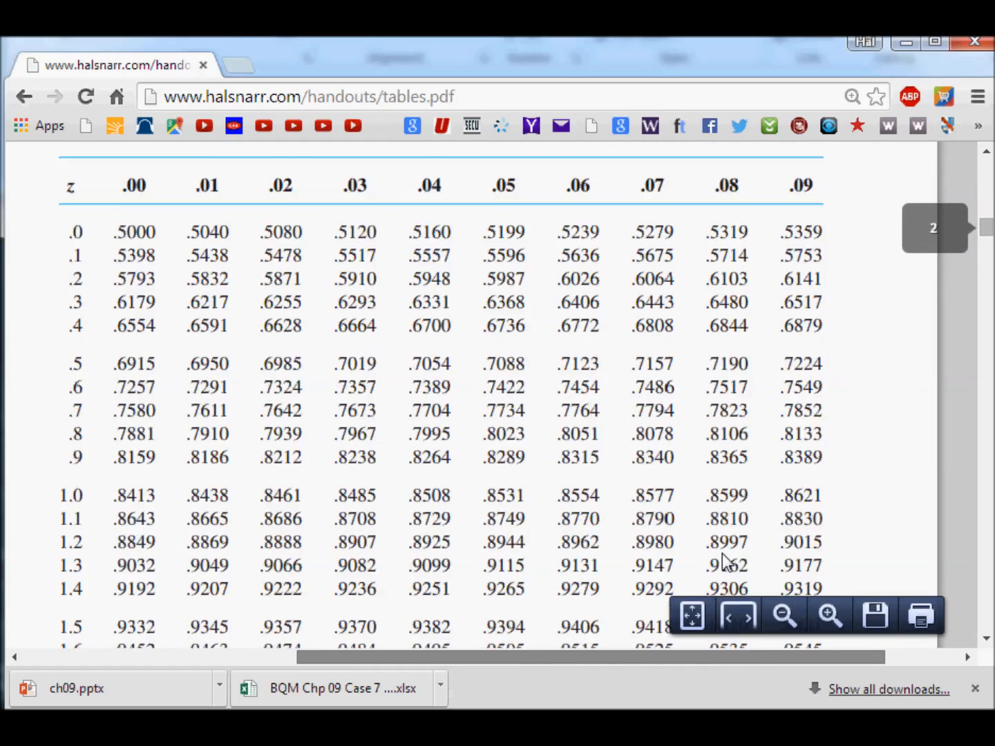
scroll(722, 559, down, 12)
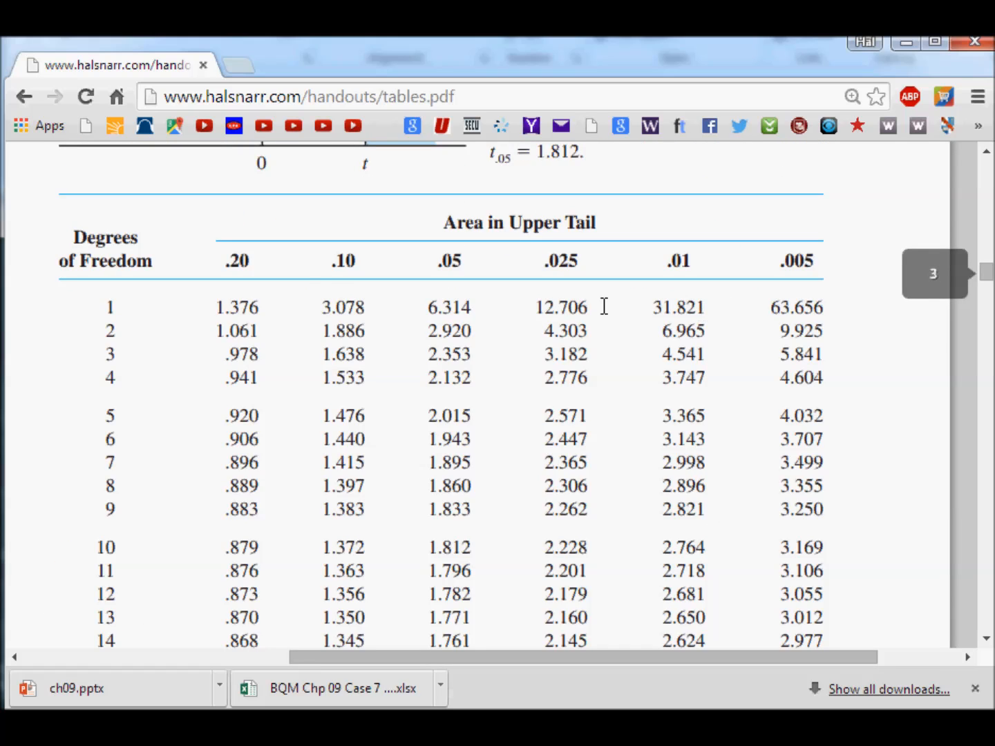
scroll(354, 283, down, 5)
scroll(350, 277, down, 16)
scroll(348, 283, down, 12)
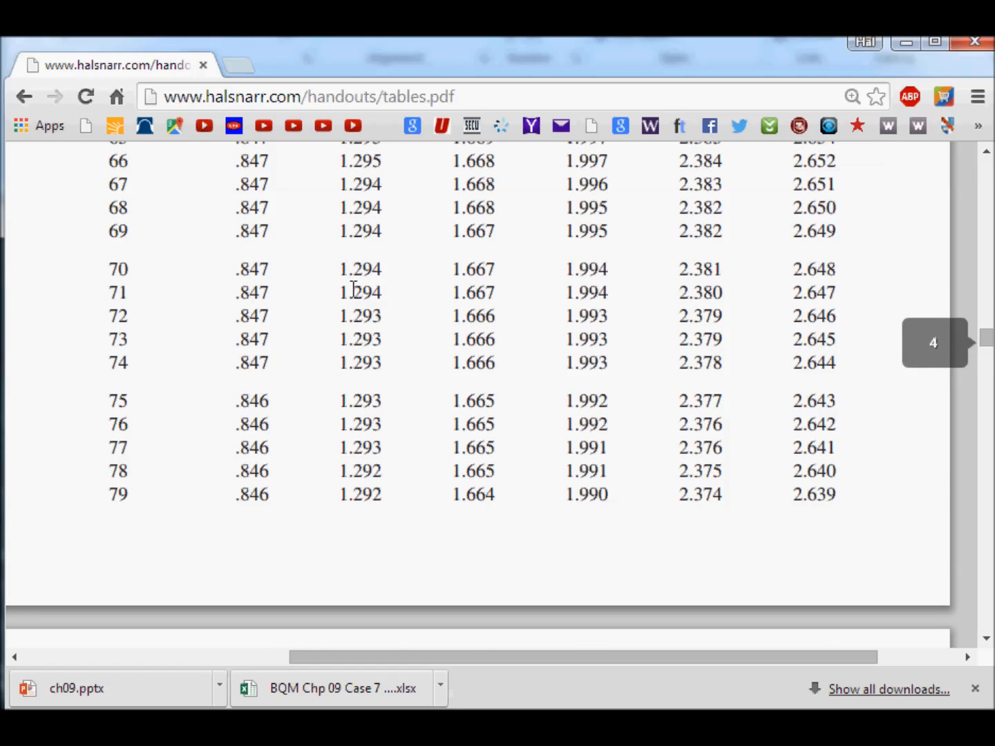
scroll(351, 293, down, 3)
scroll(352, 291, down, 10)
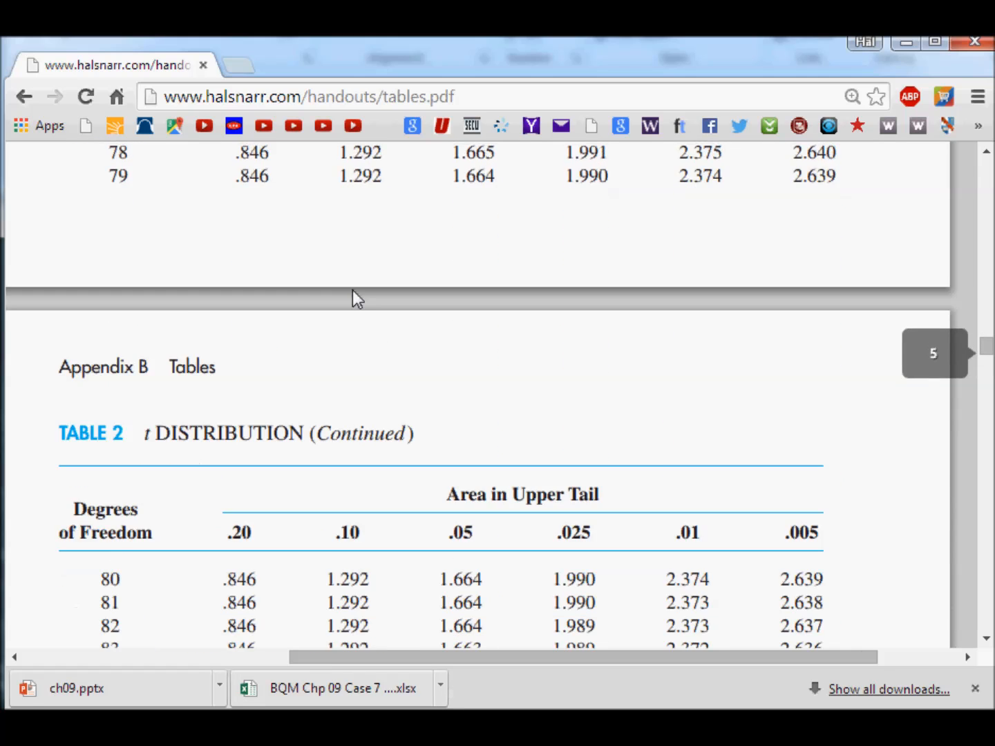
scroll(353, 295, down, 2)
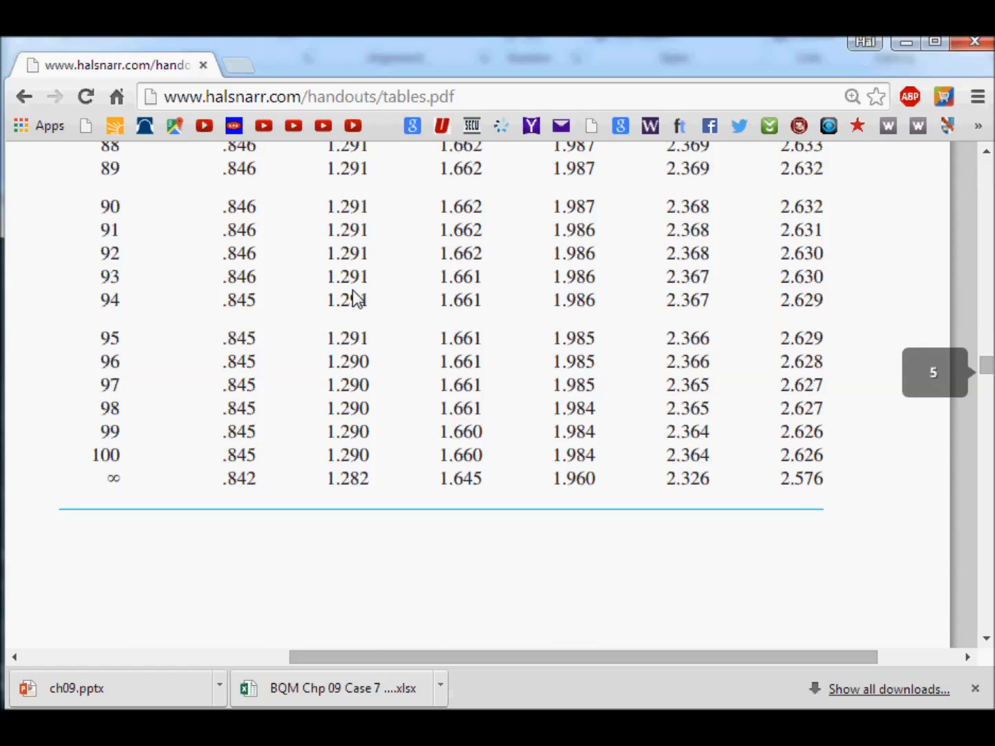
drag(380, 477, 320, 473)
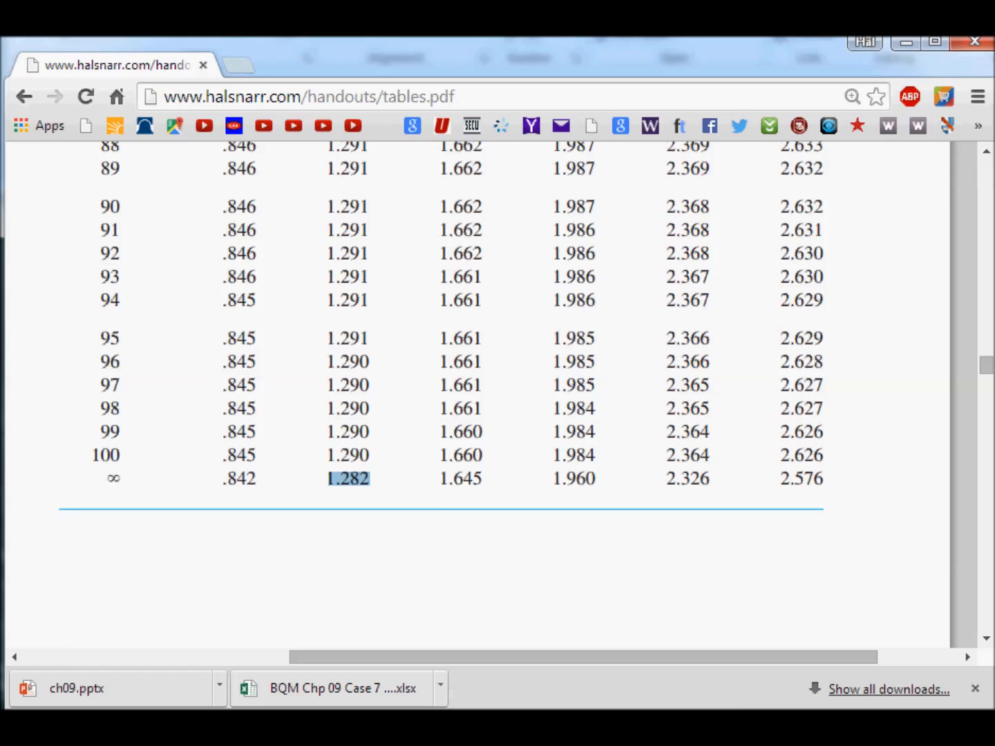
- Return to the Excel workbook and enter the critical value 1.282 in F24 beside the "z cv" label
key(alt+Tab)
double_click(467, 595)
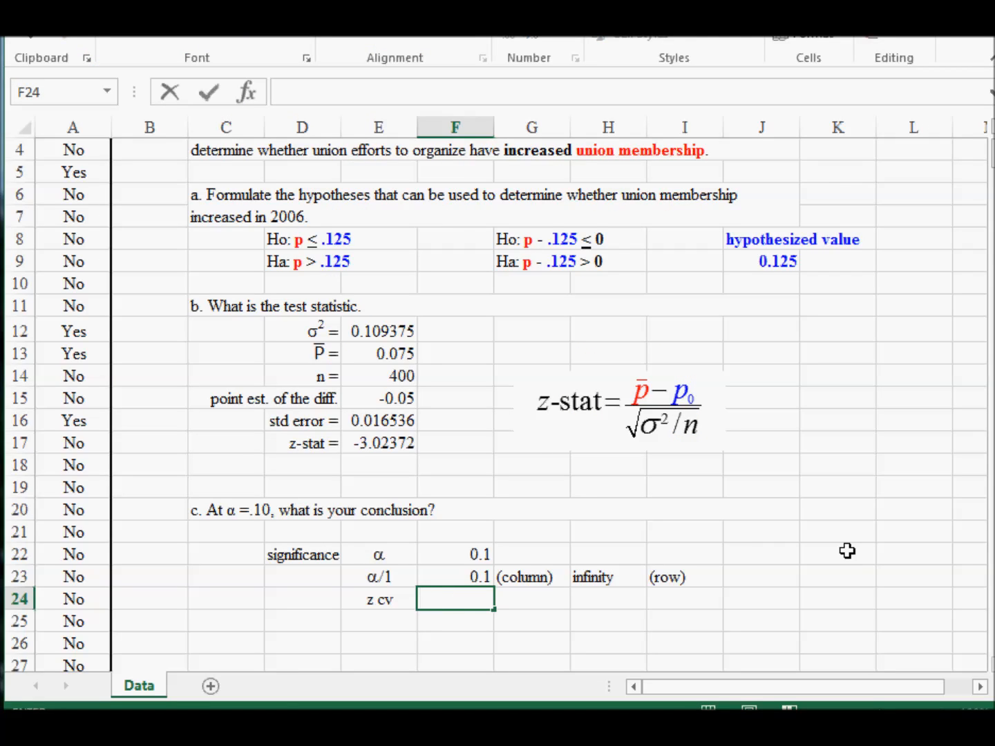
text(1.282)
key(Return)
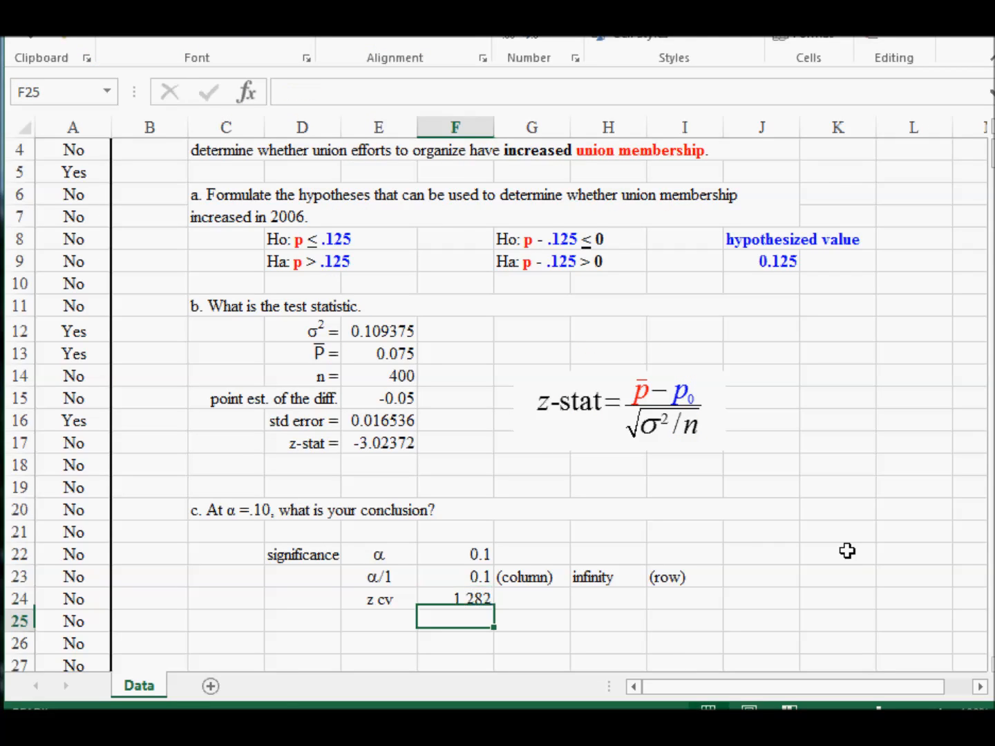
- Compare the z-statistic in E17 with the z critical value in F24
key(Up)
key(Up)
key(Up)
key(Up)
key(Up)
key(Up)
key(Up)
key(Up)
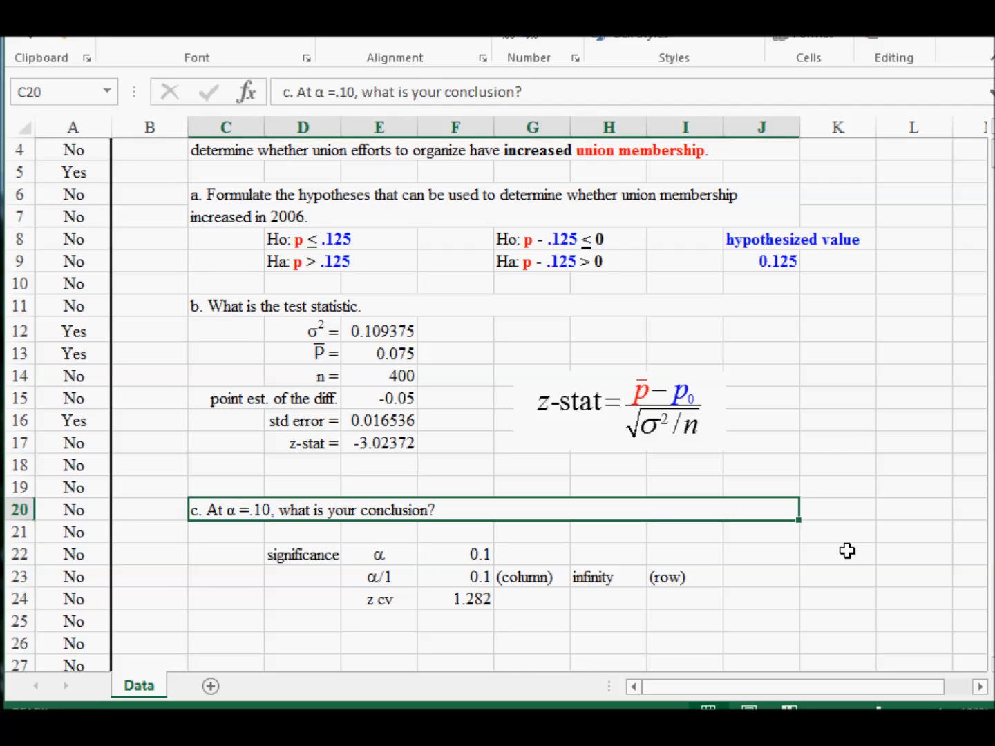
key(Left)
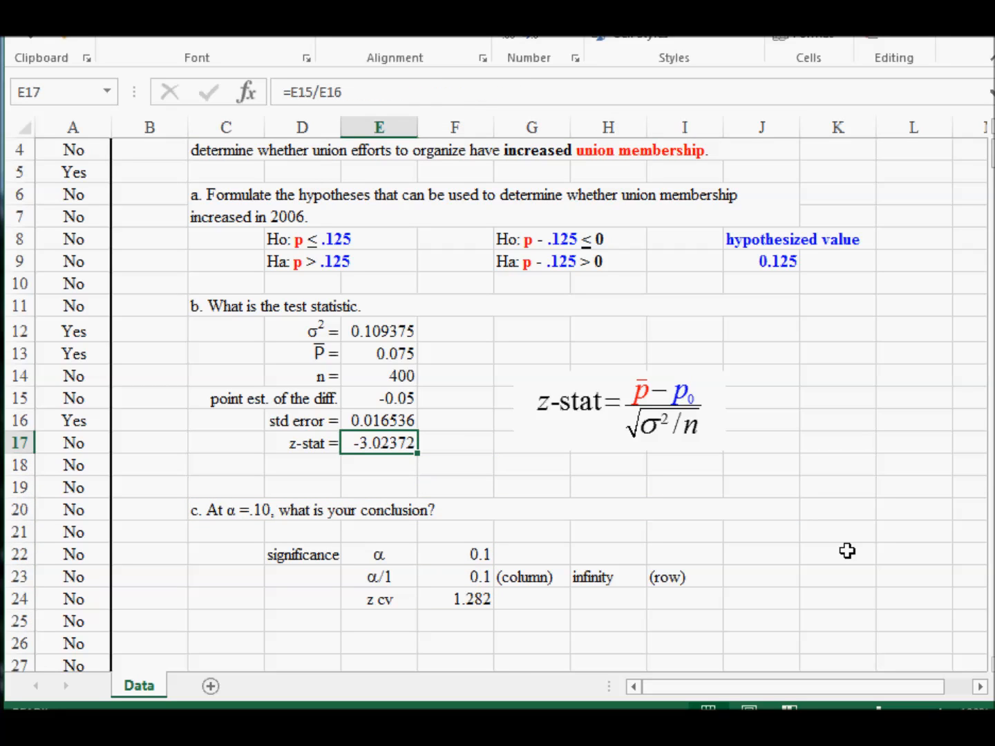
key(Down)
key(Down)
key(Down)
key(Down)
key(Down)
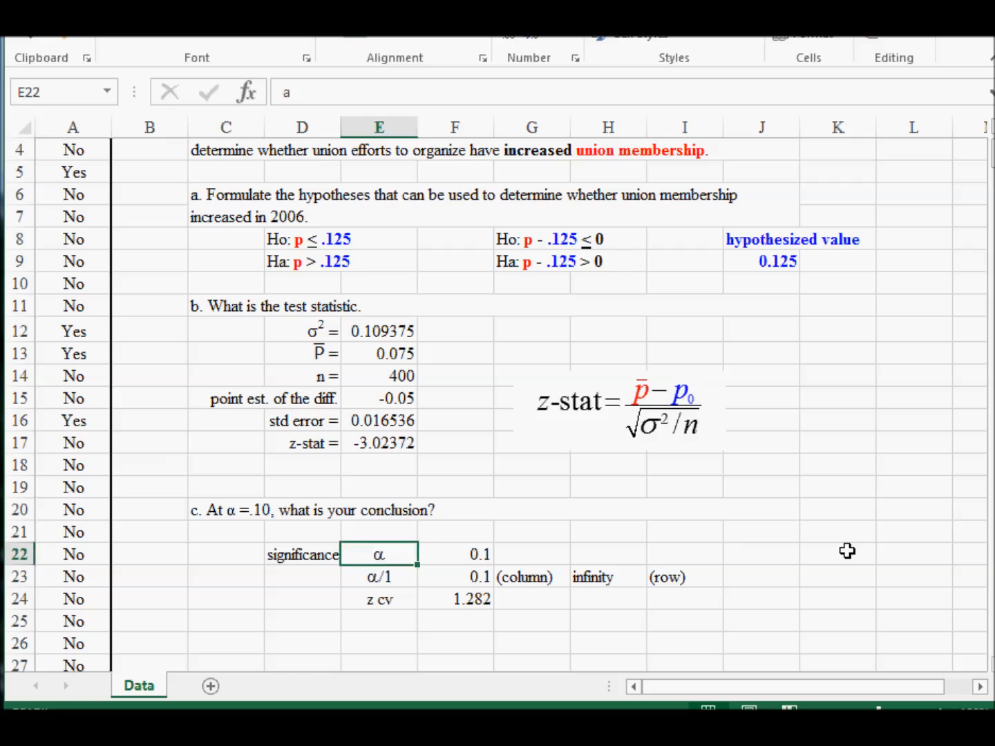
key(Right)
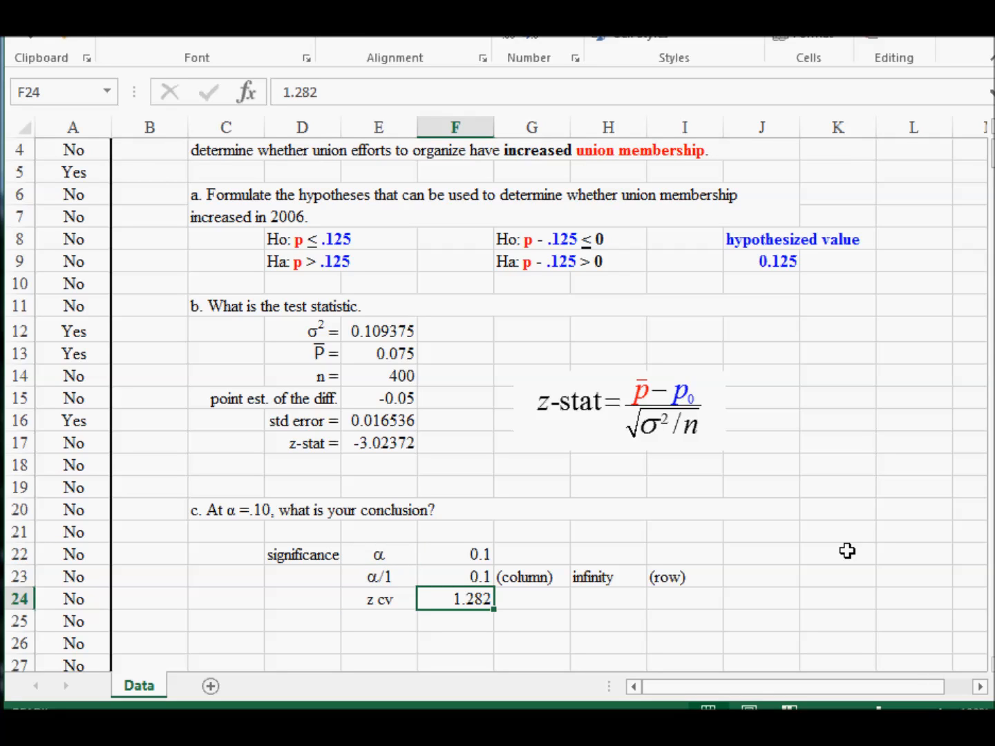
- Highlight the null hypothesis in D8:E8 to review it against the test result
click(332, 240)
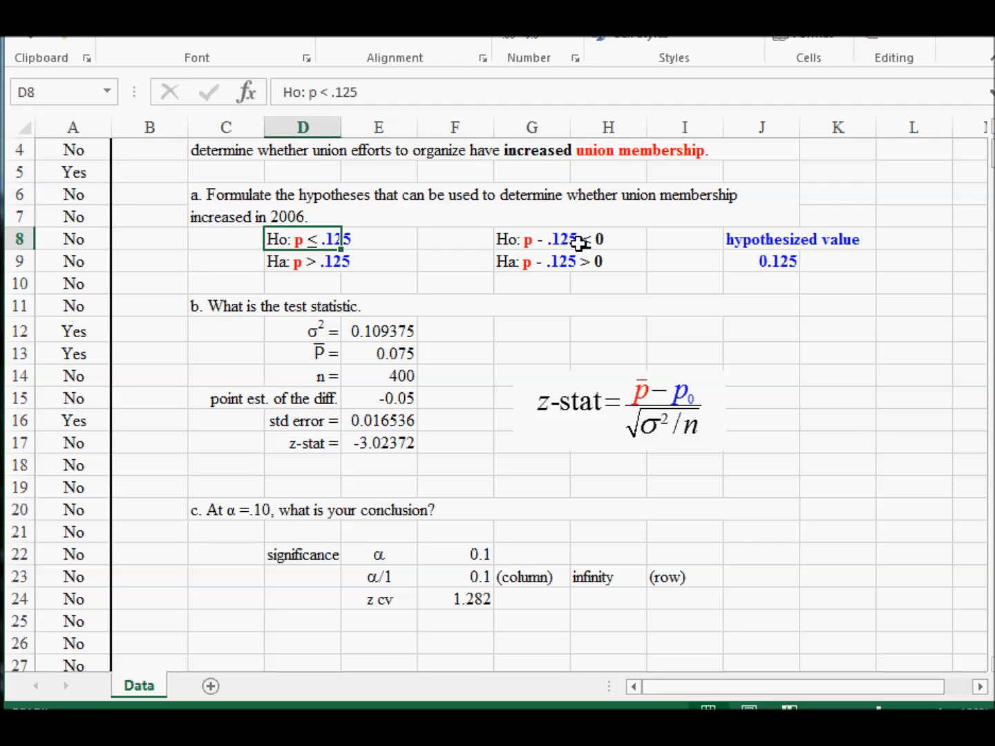
key(shift+Right)
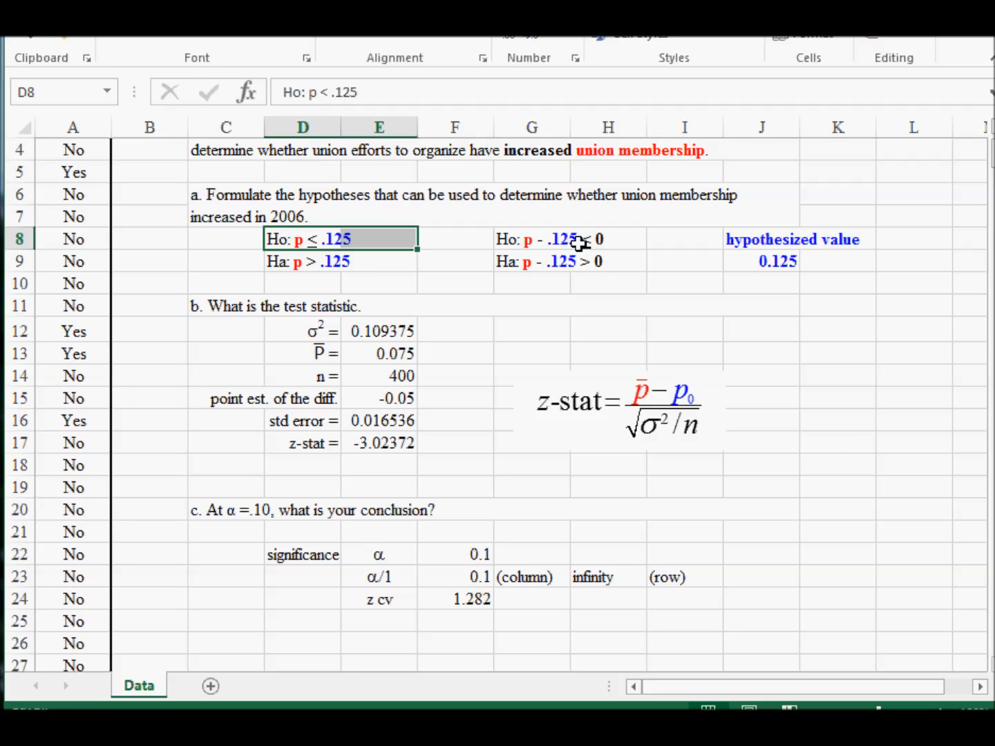
drag(235, 239, 379, 239)
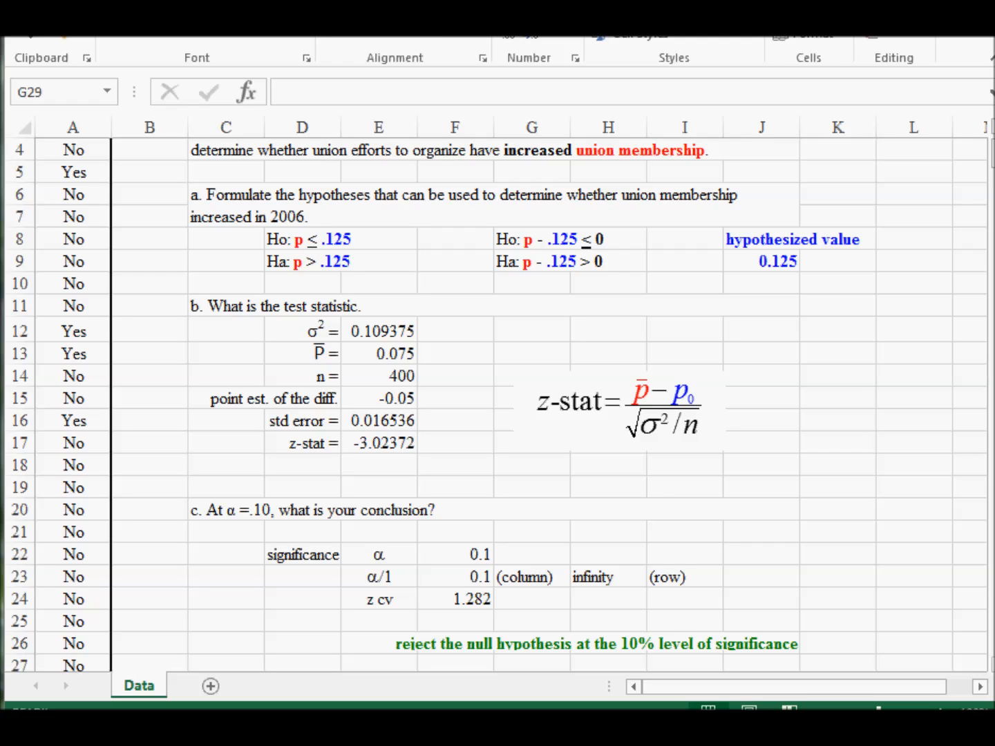
- Delete the blank cover shape over row 27 to reveal the conclusion text "union membership is higher than it was a year ago, 12.5%"
scroll(497, 404, down, 1)
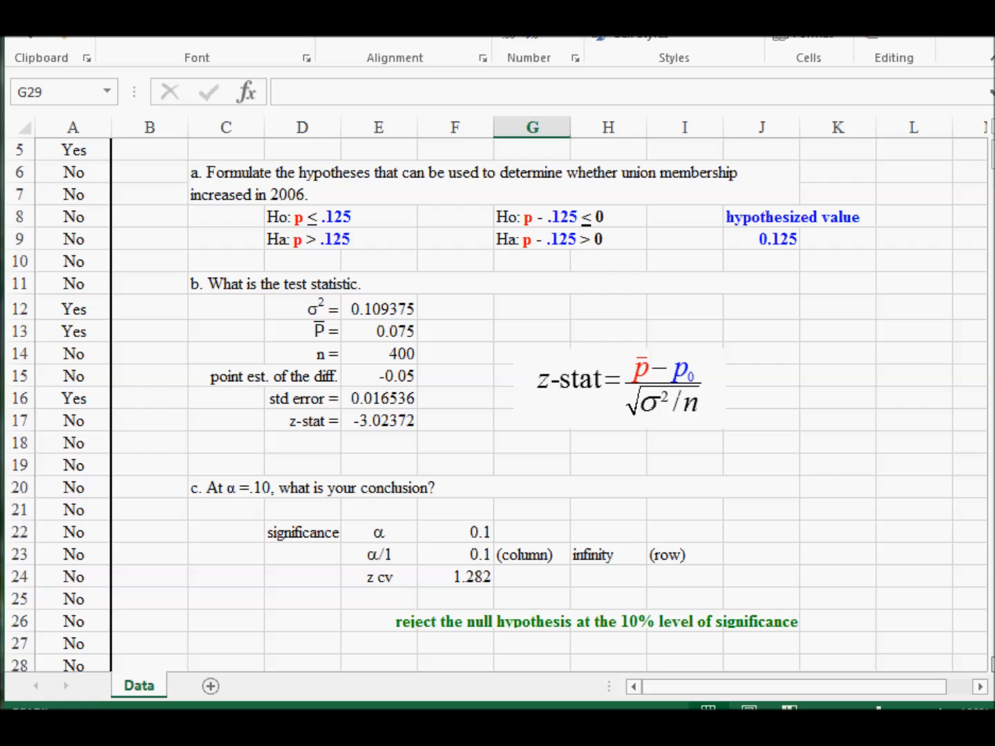
scroll(497, 404, down, 1)
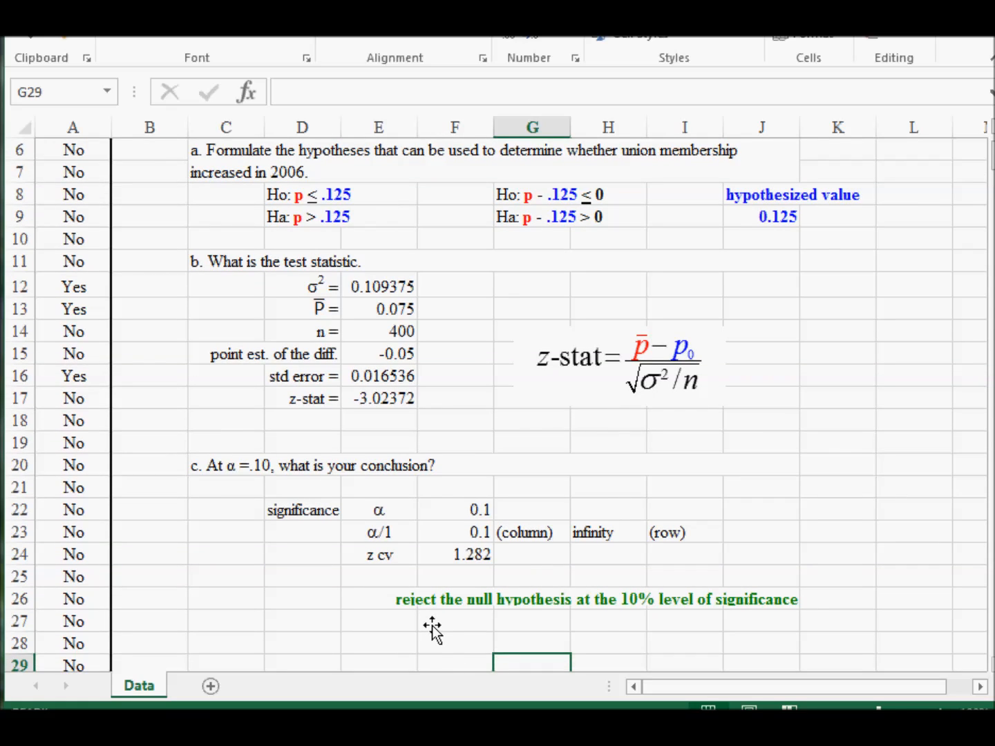
click(432, 629)
key(Escape)
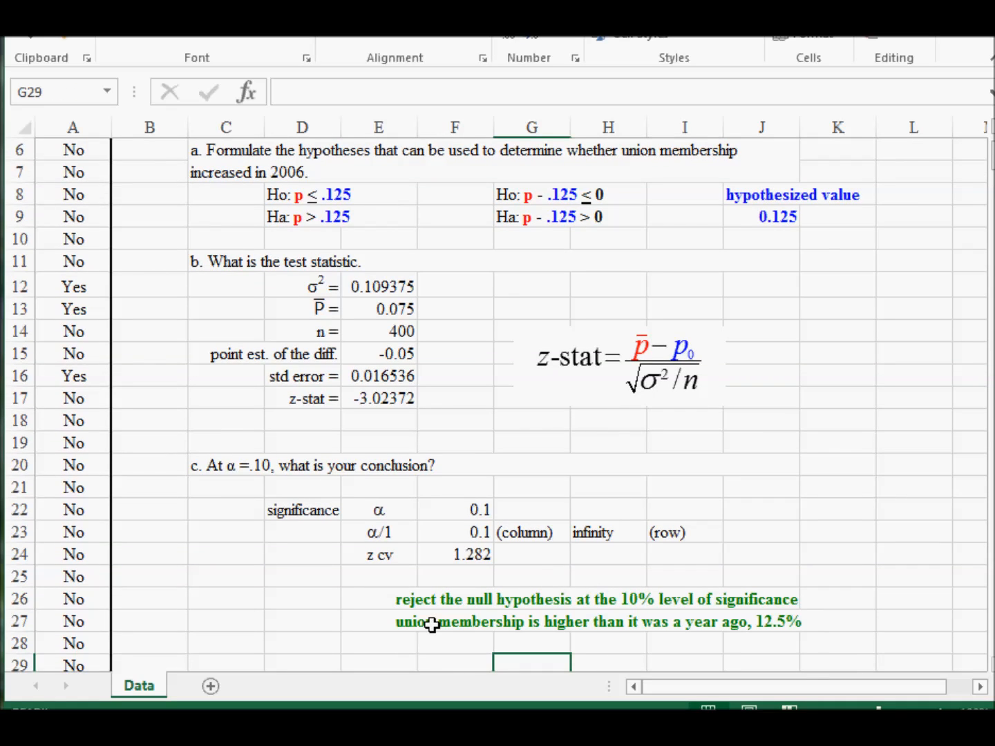
click(858, 640)
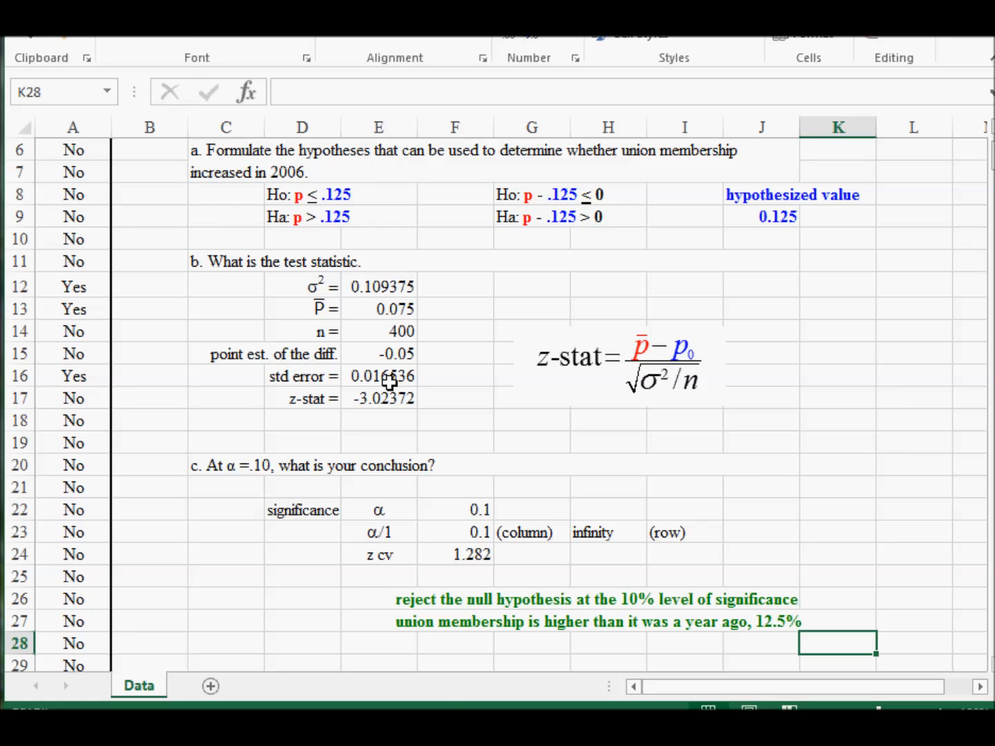
- Delete the remaining cover shapes to reveal "We can NOT" in row 26 and "We can NOT say" in row 27 before the green conclusions
click(351, 598)
key(Escape)
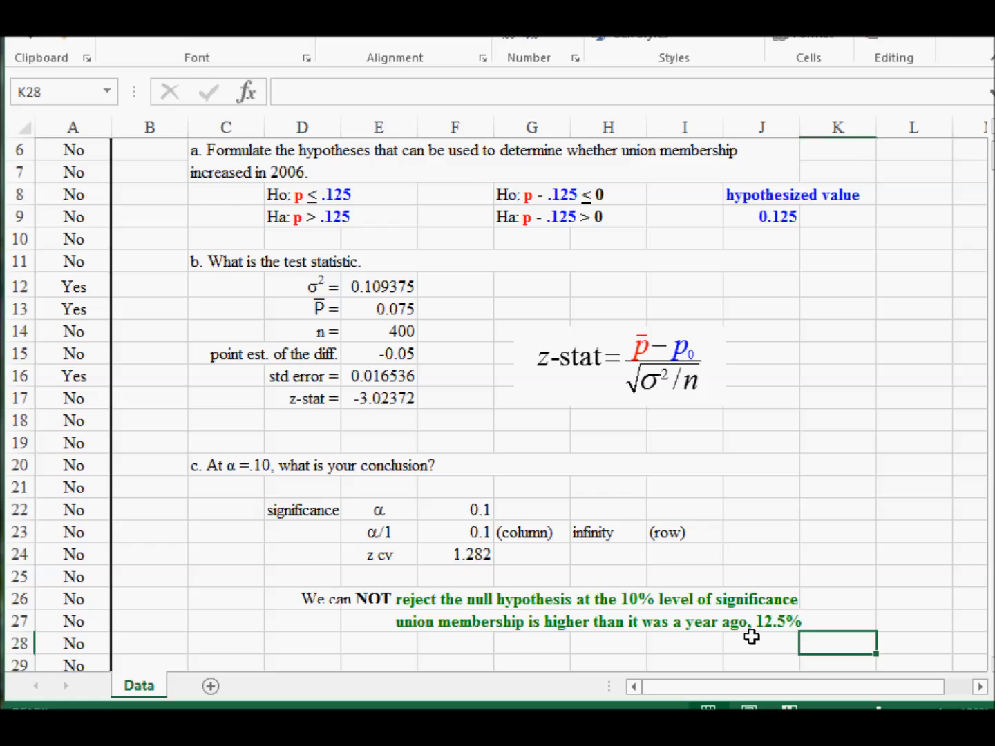
click(335, 632)
key(Delete)
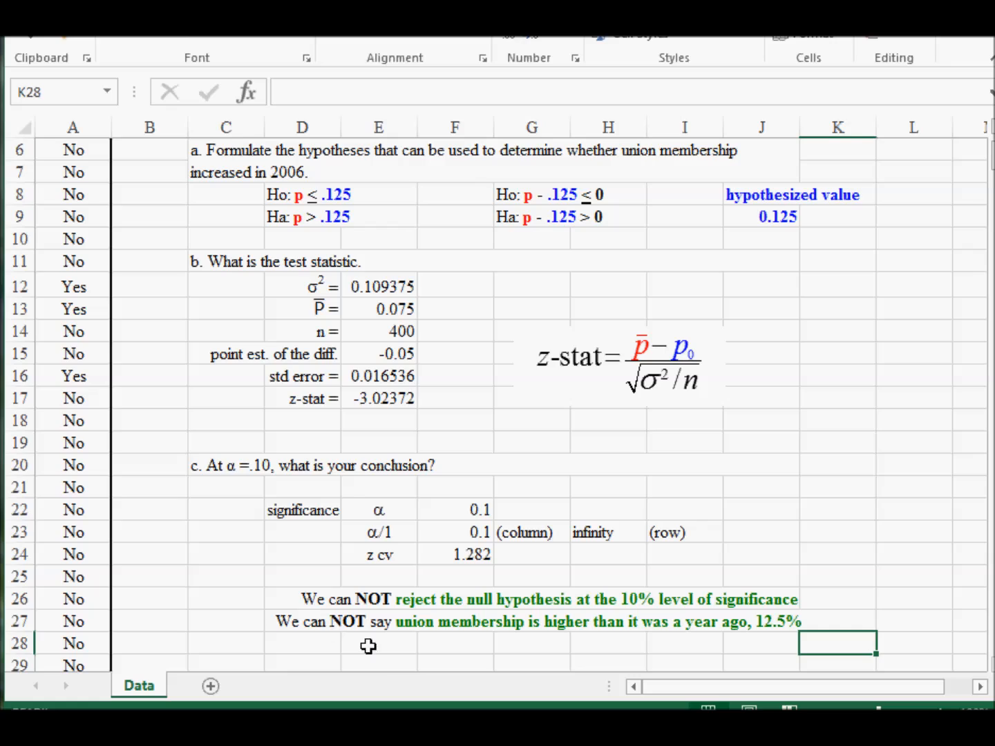